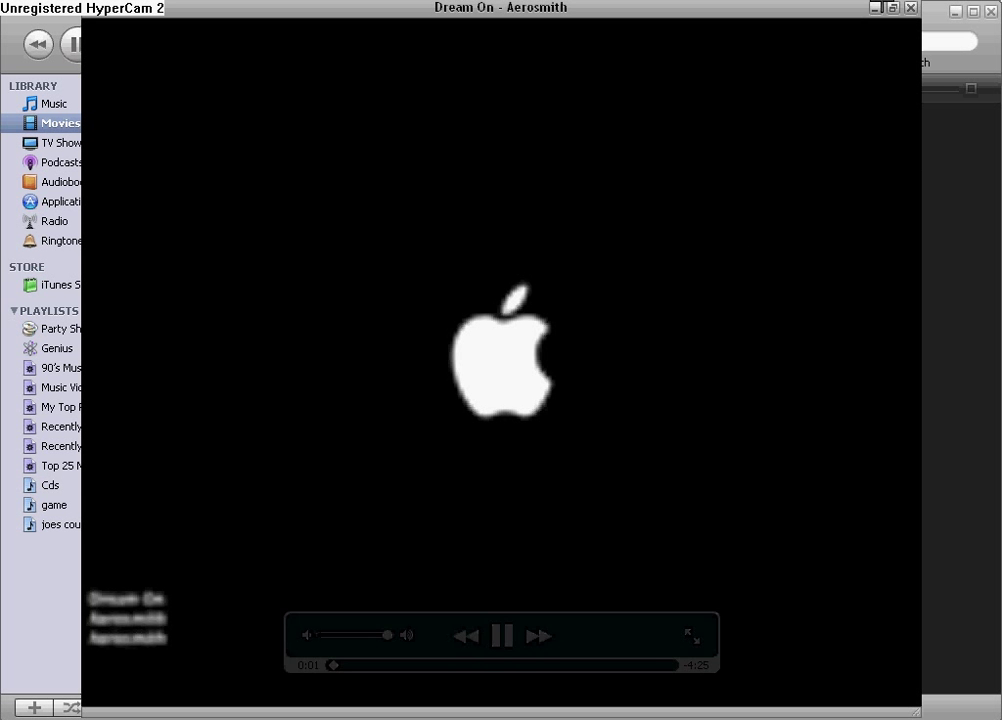
Close the Dream On video and minimize iTunes to reveal the RPG Maker editor.
{"action": "left_click", "coordinate": [910, 7]}
{"action": "left_click", "coordinate": [958, 11]}
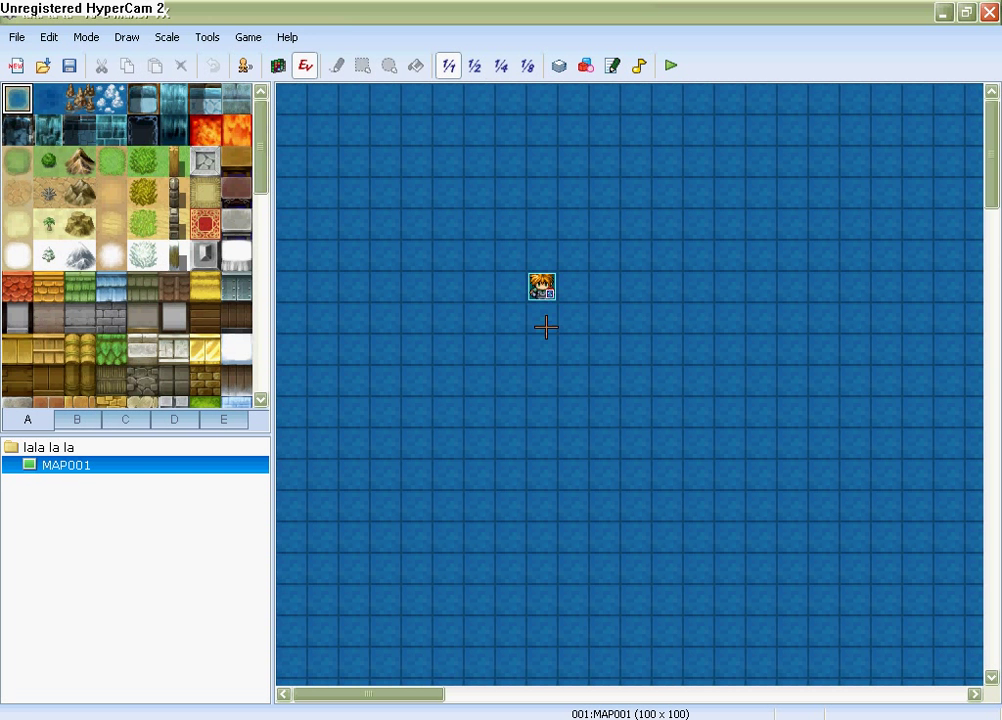
Paint grass over the water with the Pencil, then fill a large grass rectangle.
{"action": "left_click", "coordinate": [278, 65]}
{"action": "left_click", "coordinate": [111, 160]}
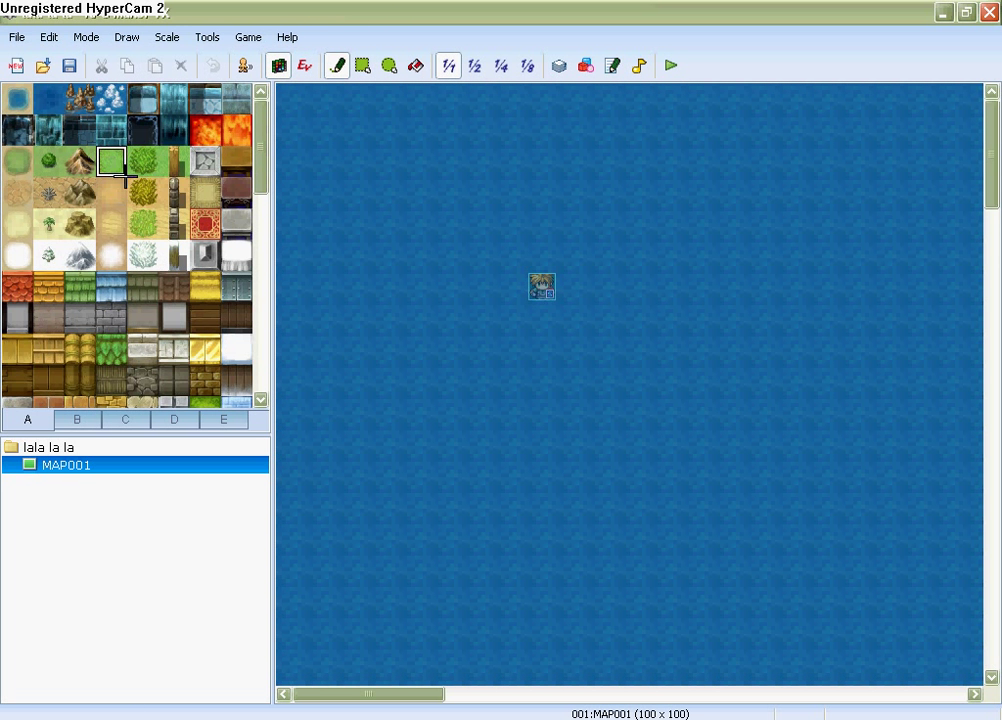
{"action": "mouse_move", "coordinate": [447, 193]}
{"action": "left_mouse_down"}
{"action": "mouse_move", "coordinate": [705, 387]}
{"action": "mouse_move", "coordinate": [450, 318]}
{"action": "mouse_move", "coordinate": [520, 288]}
{"action": "mouse_move", "coordinate": [534, 380]}
{"action": "mouse_move", "coordinate": [687, 420]}
{"action": "mouse_move", "coordinate": [398, 434]}
{"action": "mouse_move", "coordinate": [378, 349]}
{"action": "mouse_move", "coordinate": [350, 380]}
{"action": "left_mouse_up"}
{"action": "left_click", "coordinate": [363, 65]}
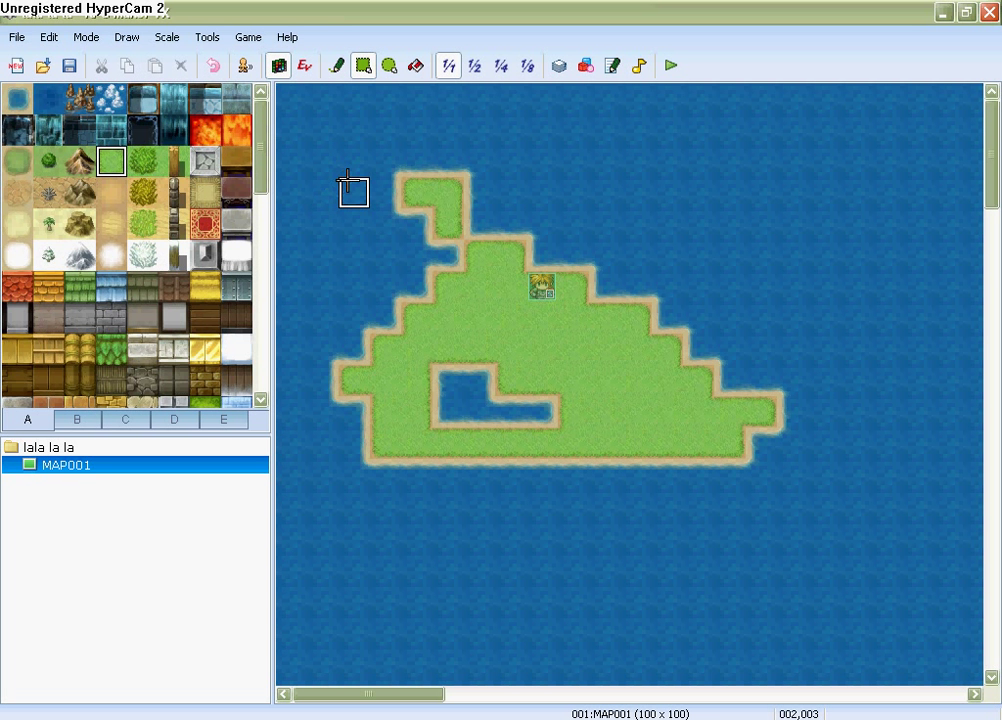
{"action": "mouse_move", "coordinate": [352, 165]}
{"action": "left_mouse_down"}
{"action": "mouse_move", "coordinate": [432, 263]}
{"action": "mouse_move", "coordinate": [693, 470]}
{"action": "mouse_move", "coordinate": [782, 484]}
{"action": "left_mouse_up"}
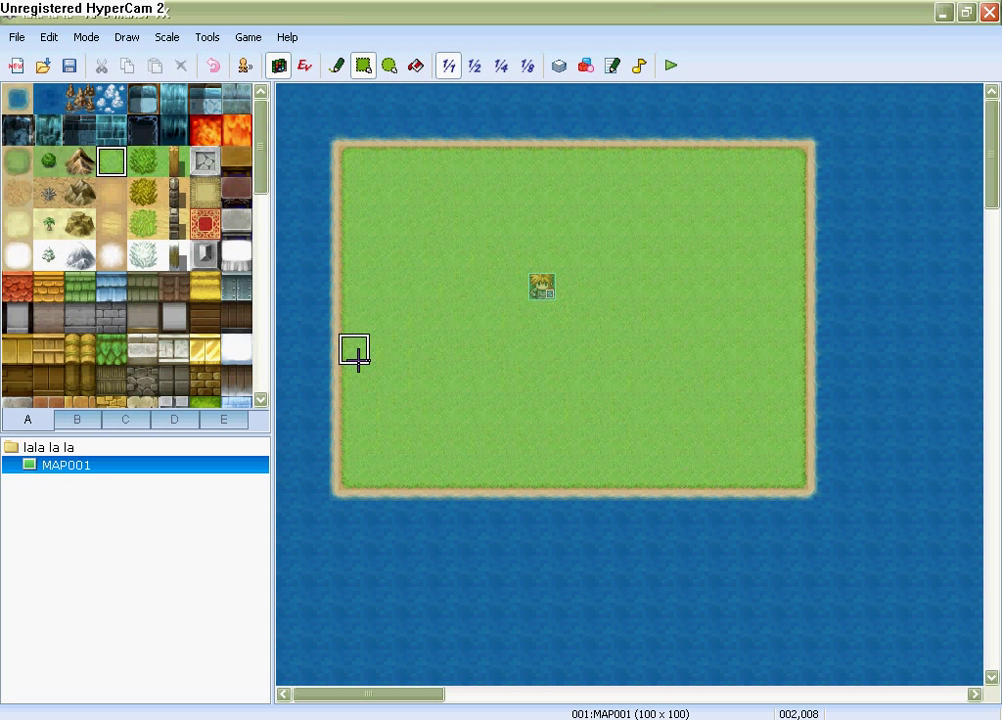
{"action": "left_click", "coordinate": [304, 65]}
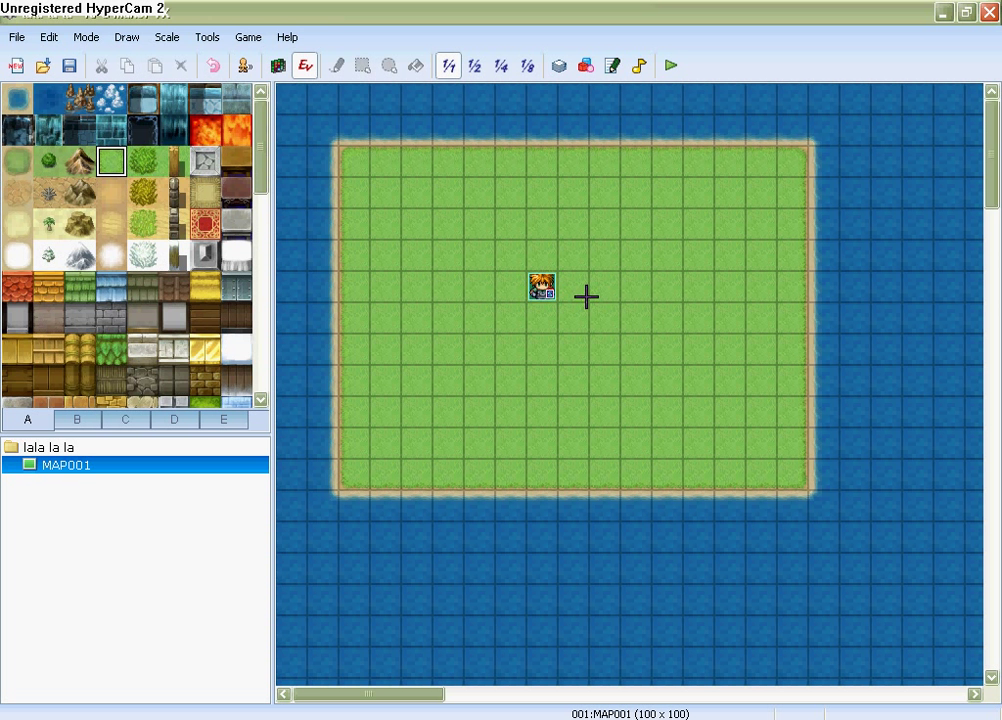
Create event 'la la land' on tile (2,2) with a Parallel Process trigger.
{"action": "double_click", "coordinate": [356, 160]}
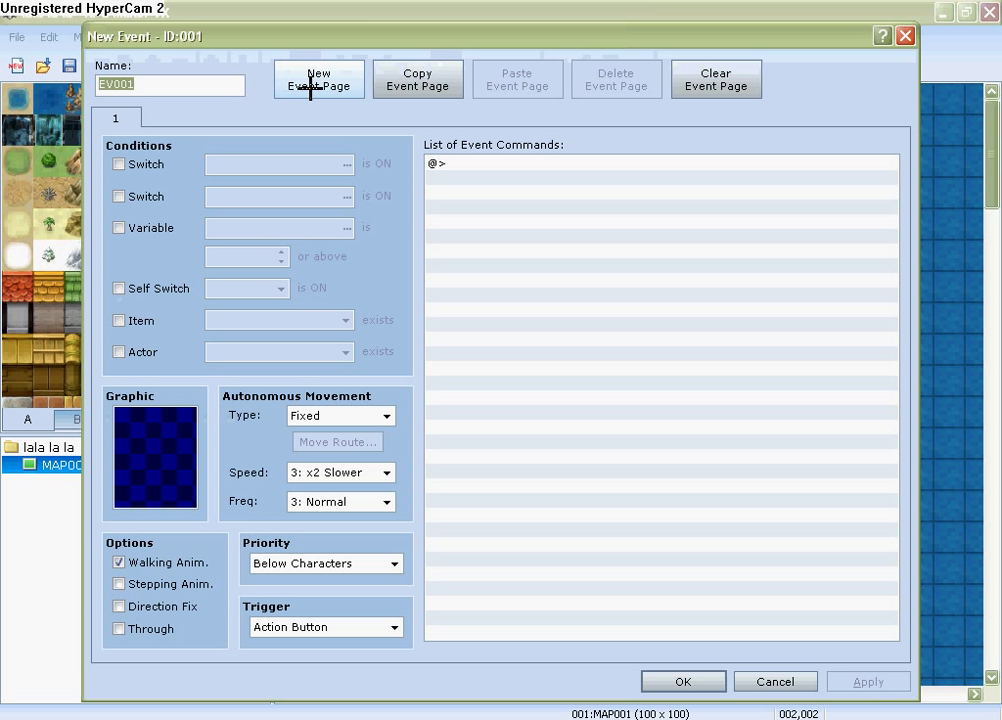
{"action": "key", "text": "BackSpace"}
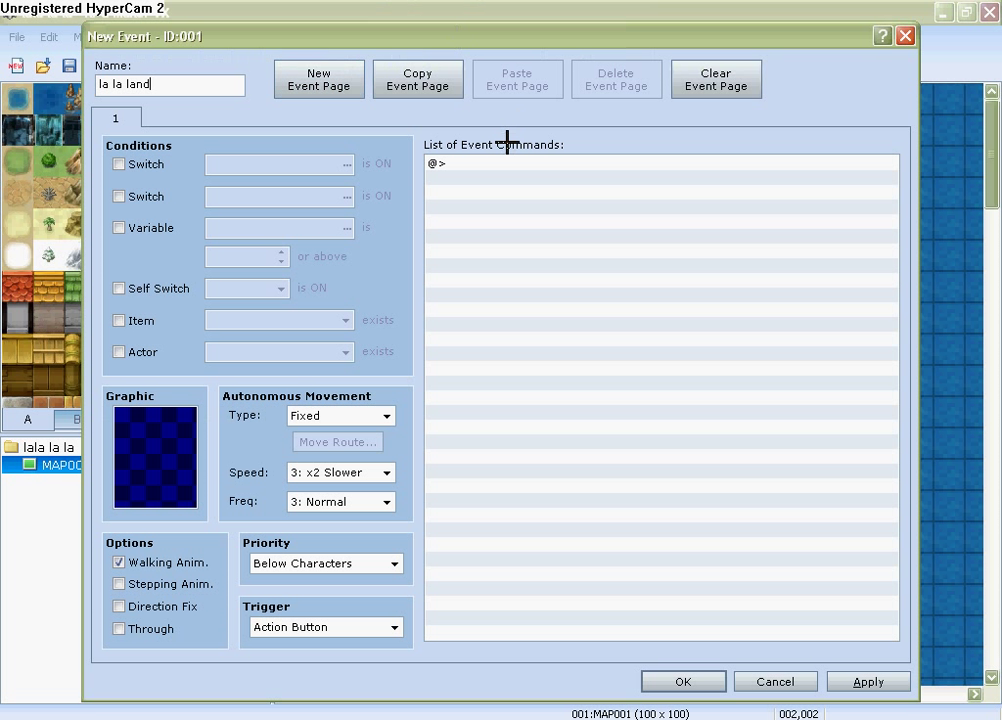
{"action": "left_click", "coordinate": [387, 628]}
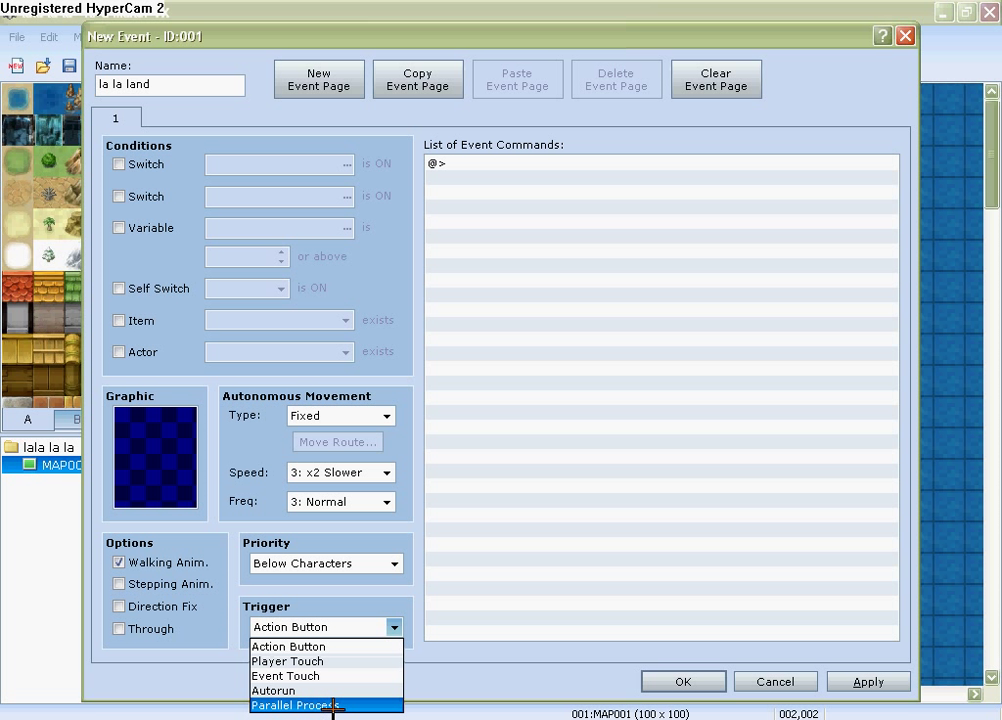
{"action": "left_click", "coordinate": [331, 706]}
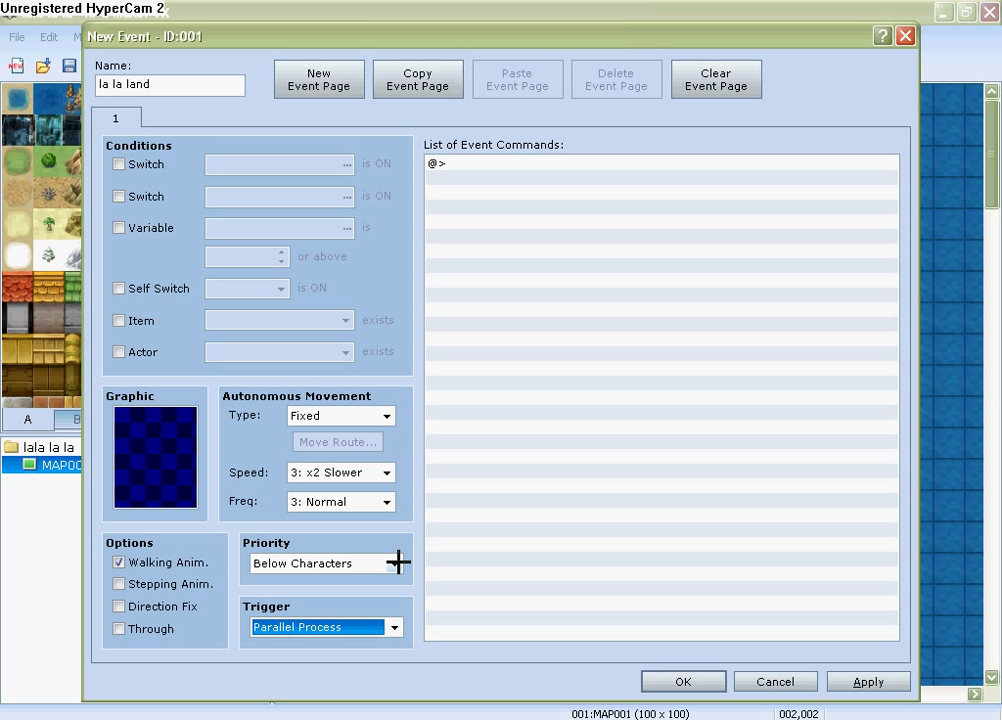
{"action": "double_click", "coordinate": [465, 162]}
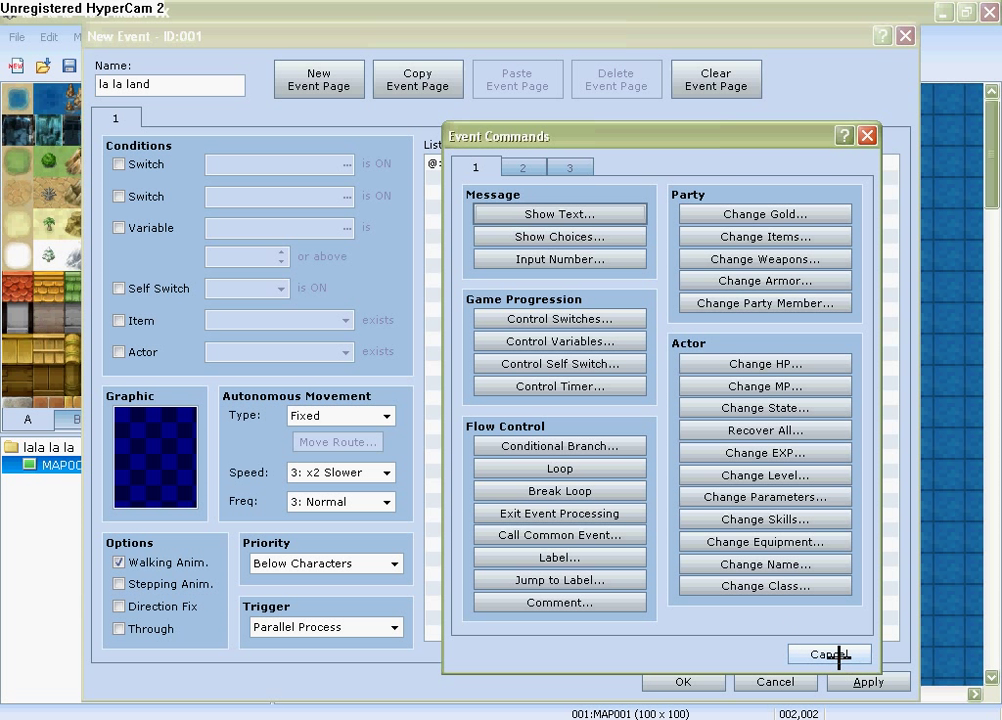
Start a Player move route of paired Up, Right, Left and Down steps, repeated.
{"action": "left_click", "coordinate": [523, 166]}
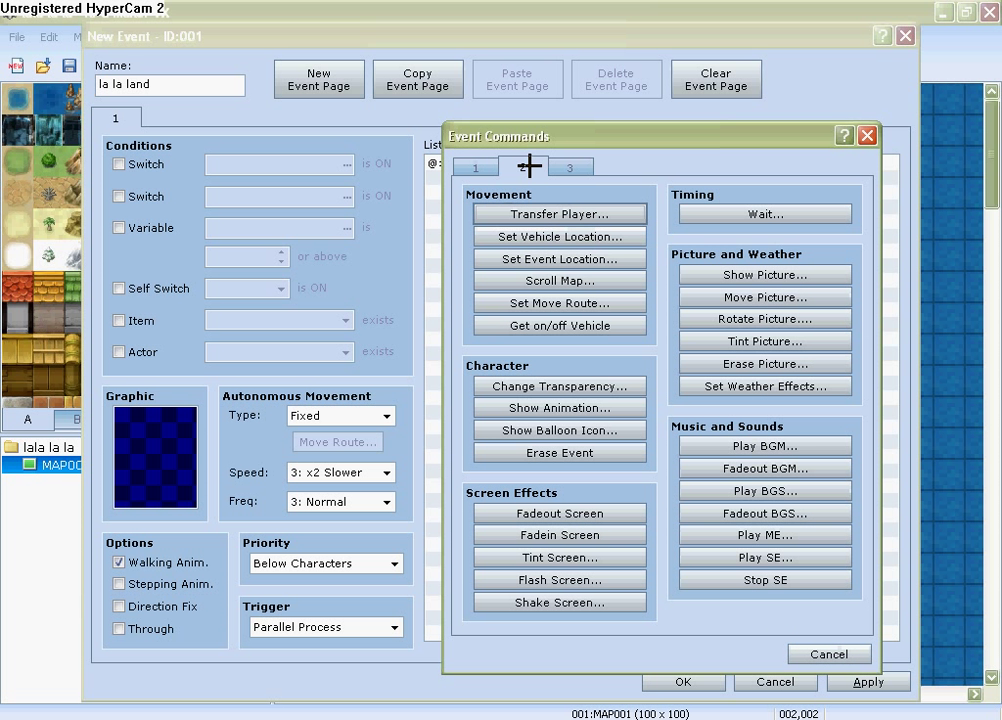
{"action": "left_click", "coordinate": [588, 304]}
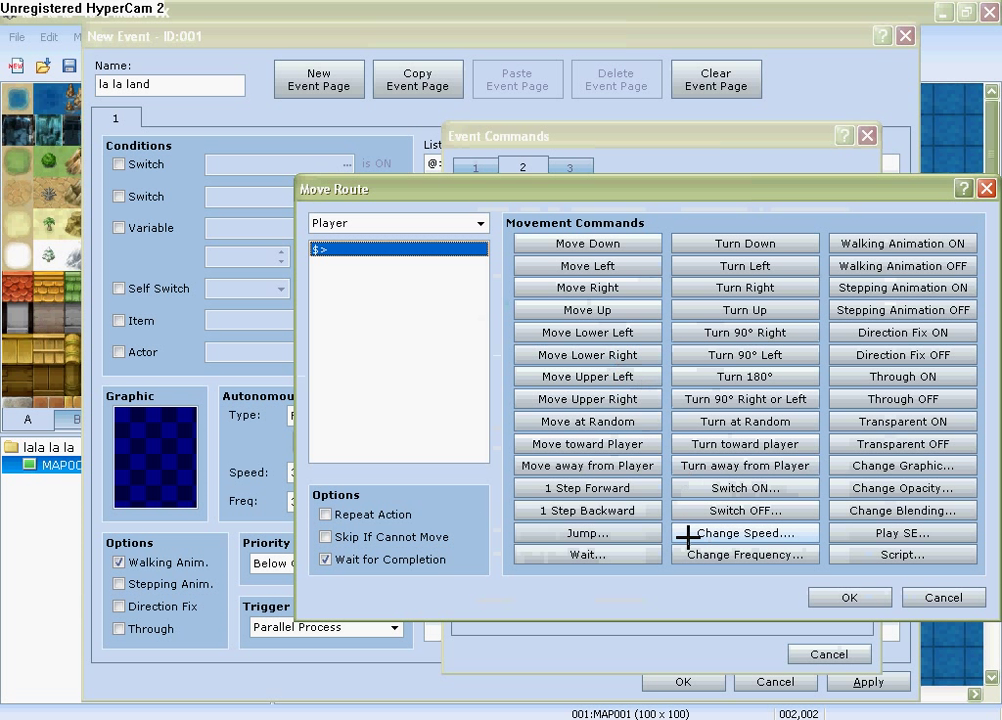
{"action": "left_click", "coordinate": [635, 308]}
{"action": "left_click", "coordinate": [635, 308]}
{"action": "left_click", "coordinate": [626, 288]}
{"action": "left_click", "coordinate": [626, 288]}
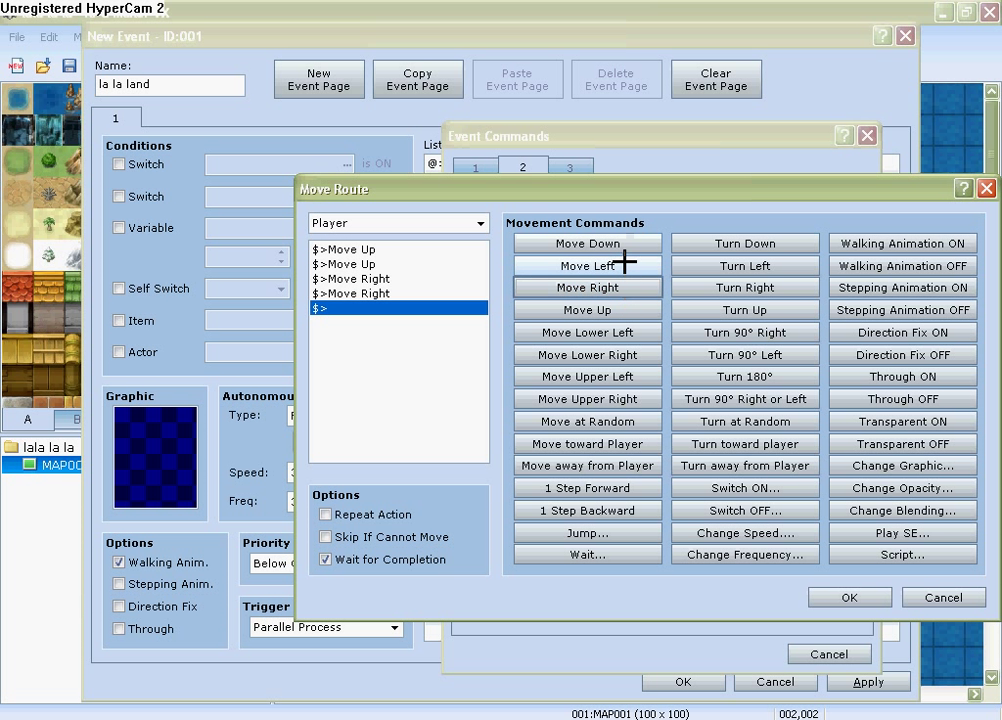
{"action": "left_click", "coordinate": [628, 265]}
{"action": "left_click", "coordinate": [628, 265]}
{"action": "left_click", "coordinate": [625, 243]}
{"action": "left_click", "coordinate": [625, 243]}
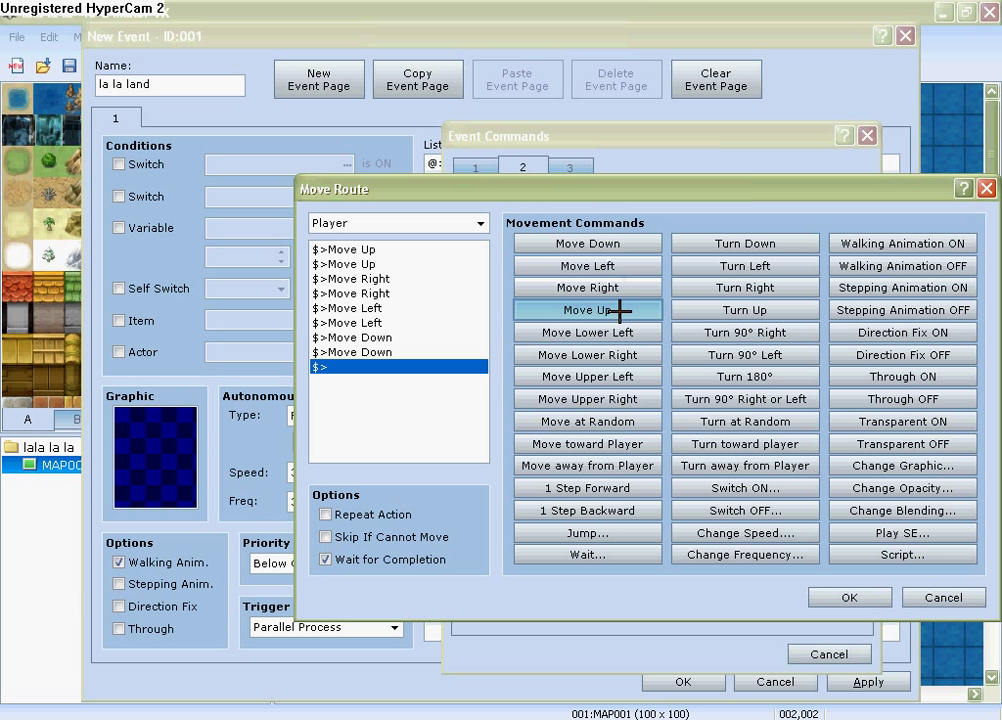
{"action": "left_click", "coordinate": [622, 310]}
{"action": "left_click", "coordinate": [622, 310]}
{"action": "left_click", "coordinate": [620, 288]}
{"action": "left_click", "coordinate": [620, 288]}
{"action": "left_click", "coordinate": [608, 266]}
{"action": "left_click", "coordinate": [608, 266]}
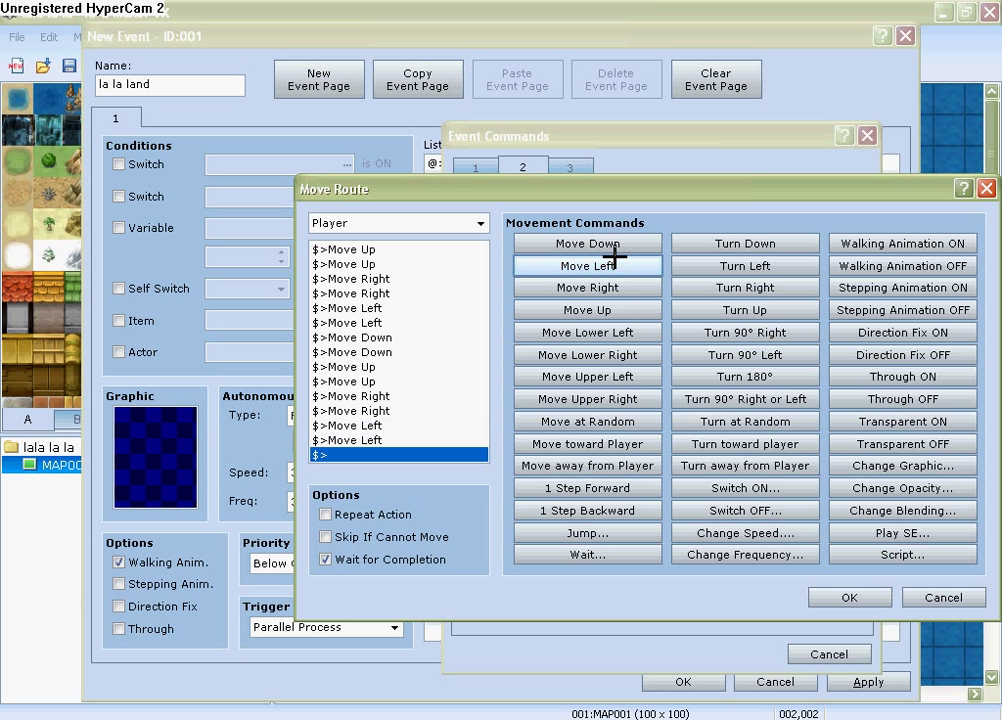
{"action": "left_click", "coordinate": [613, 243]}
{"action": "left_click", "coordinate": [613, 243]}
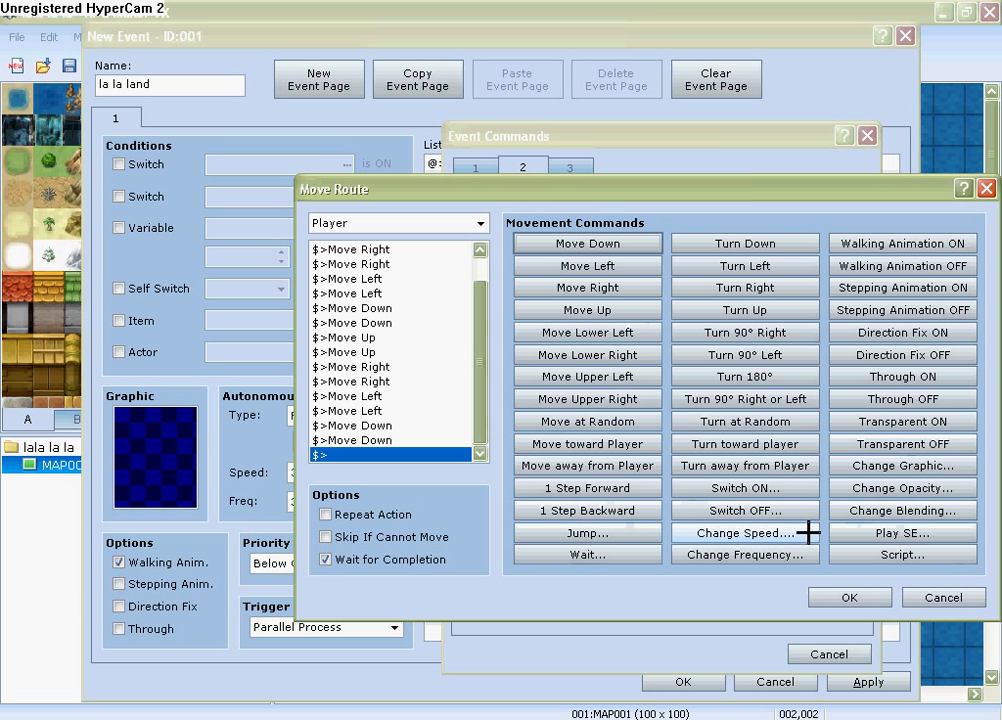
Add Change Speed 6: x4 Faster to the player's route.
{"action": "left_click", "coordinate": [762, 535]}
{"action": "left_click", "coordinate": [731, 545]}
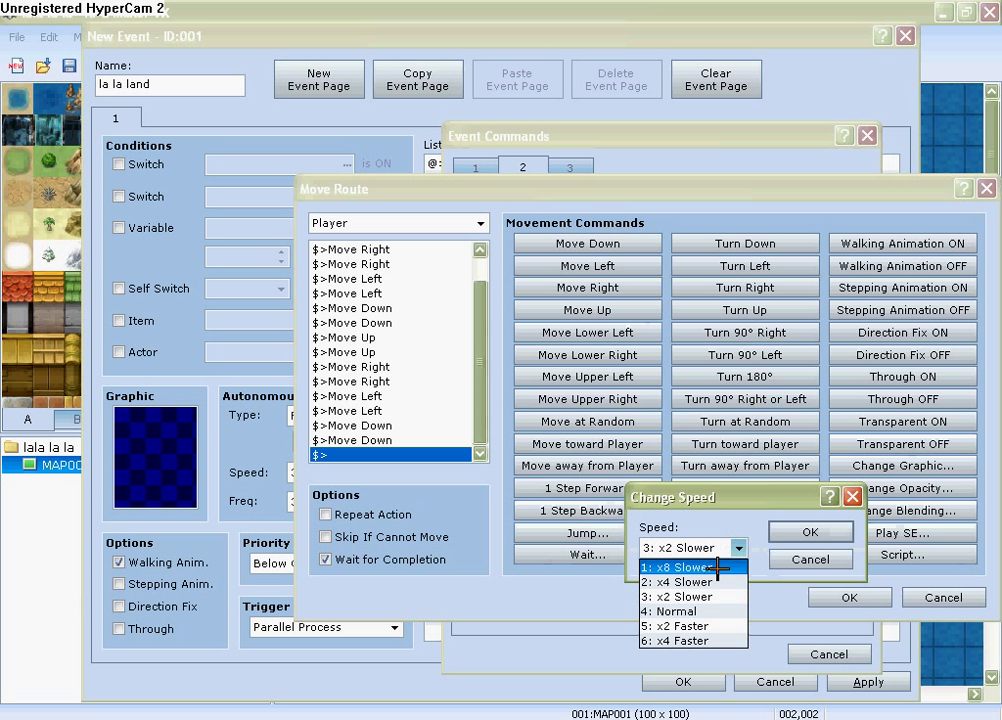
{"action": "left_click", "coordinate": [703, 640]}
{"action": "left_click", "coordinate": [808, 532]}
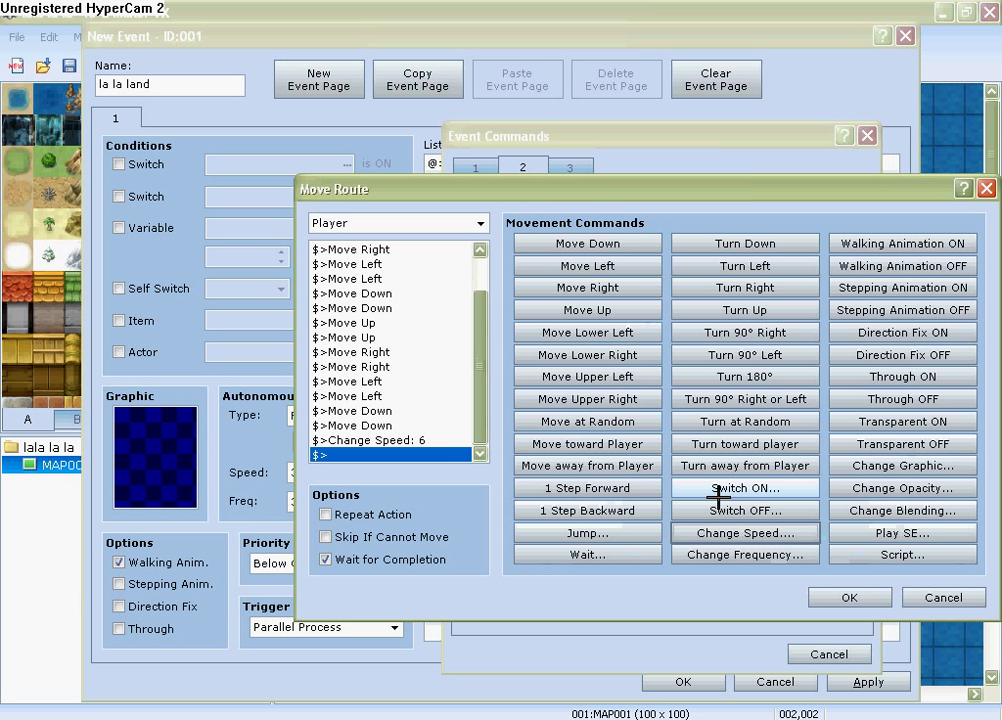
Add paired Down, Left, Right and Up moves, then Down, Left, Left, Right, Up.
{"action": "left_click", "coordinate": [611, 244]}
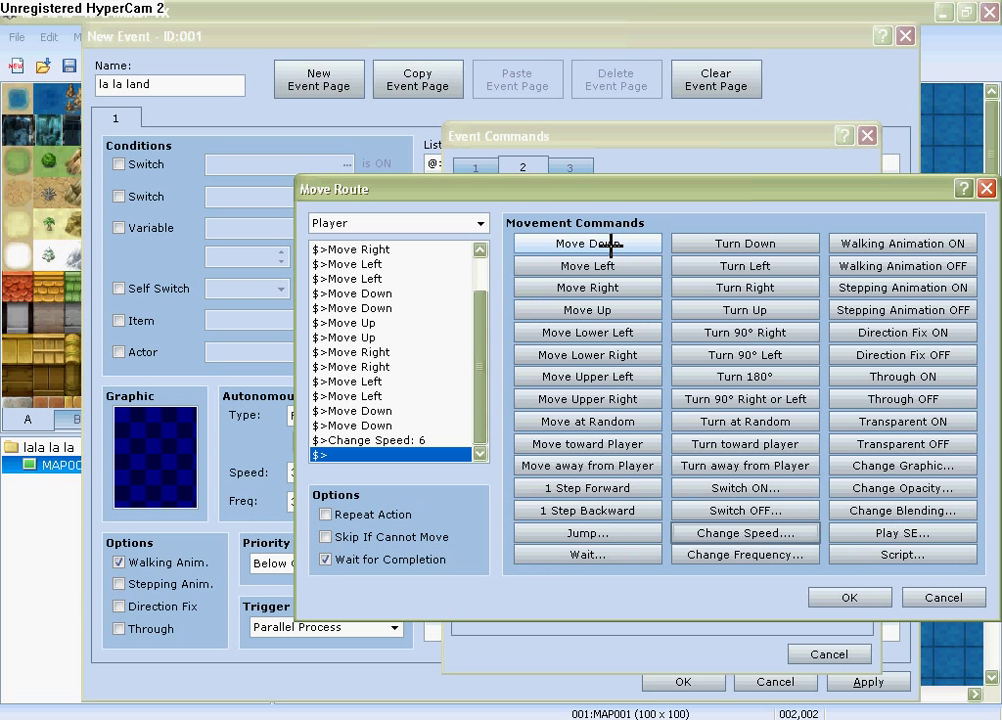
{"action": "left_click", "coordinate": [611, 244]}
{"action": "left_click", "coordinate": [613, 266]}
{"action": "left_click", "coordinate": [613, 268]}
{"action": "left_click", "coordinate": [613, 287]}
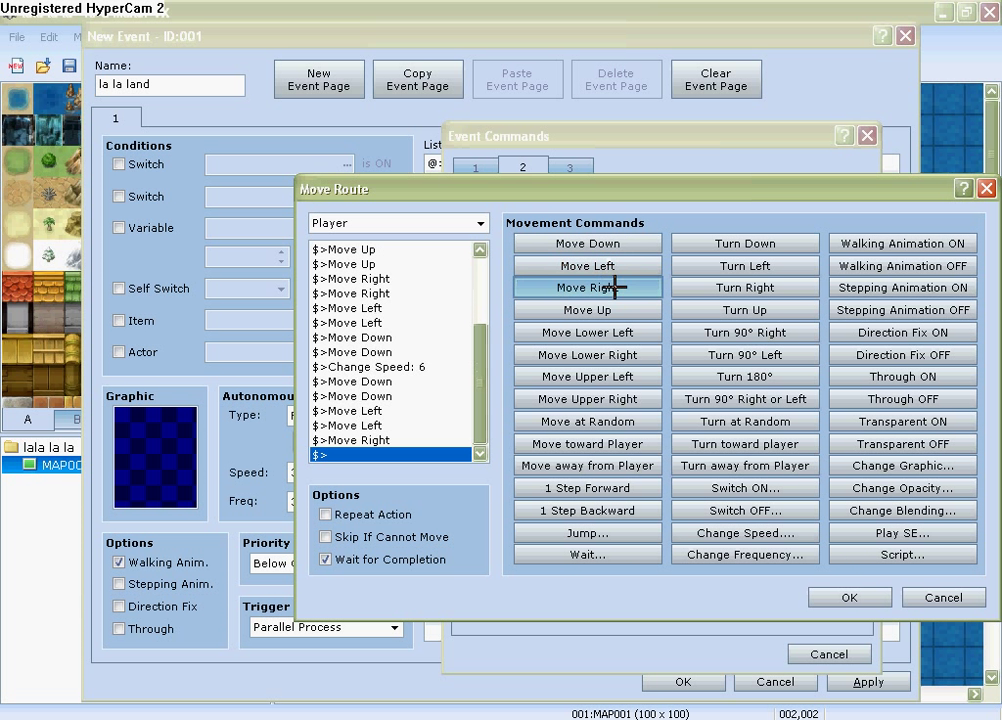
{"action": "left_click", "coordinate": [615, 287]}
{"action": "left_click", "coordinate": [617, 310]}
{"action": "left_click", "coordinate": [617, 310]}
{"action": "left_click", "coordinate": [613, 240]}
{"action": "left_click", "coordinate": [613, 240]}
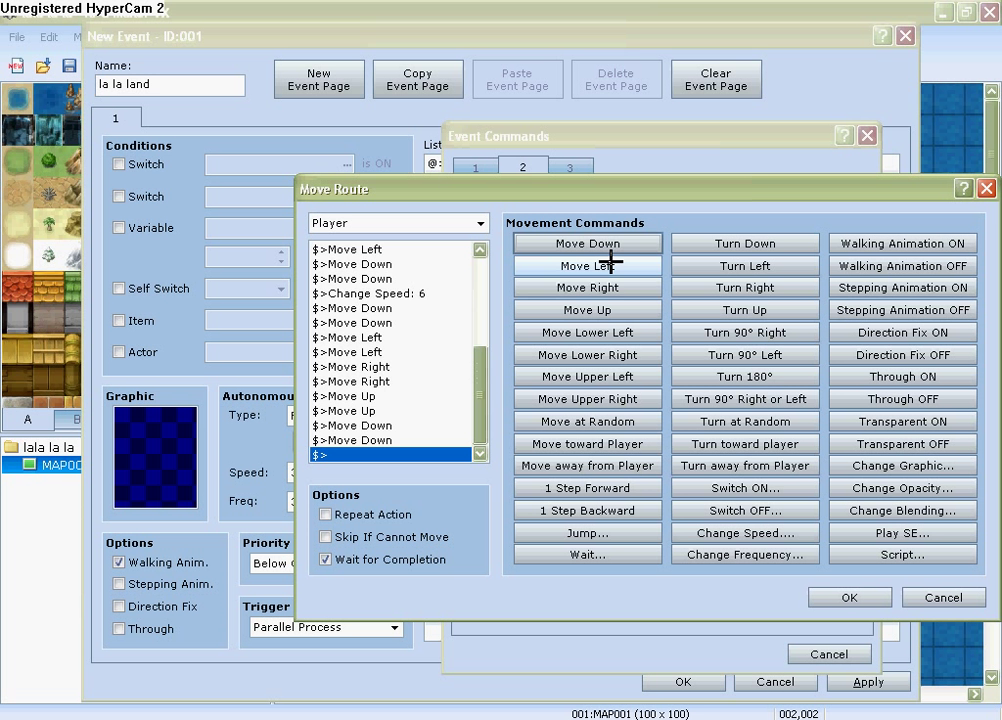
{"action": "left_click", "coordinate": [606, 265]}
{"action": "left_click", "coordinate": [606, 265]}
{"action": "left_click", "coordinate": [626, 286]}
{"action": "left_click", "coordinate": [626, 286]}
{"action": "left_click", "coordinate": [620, 309]}
{"action": "left_click", "coordinate": [620, 309]}
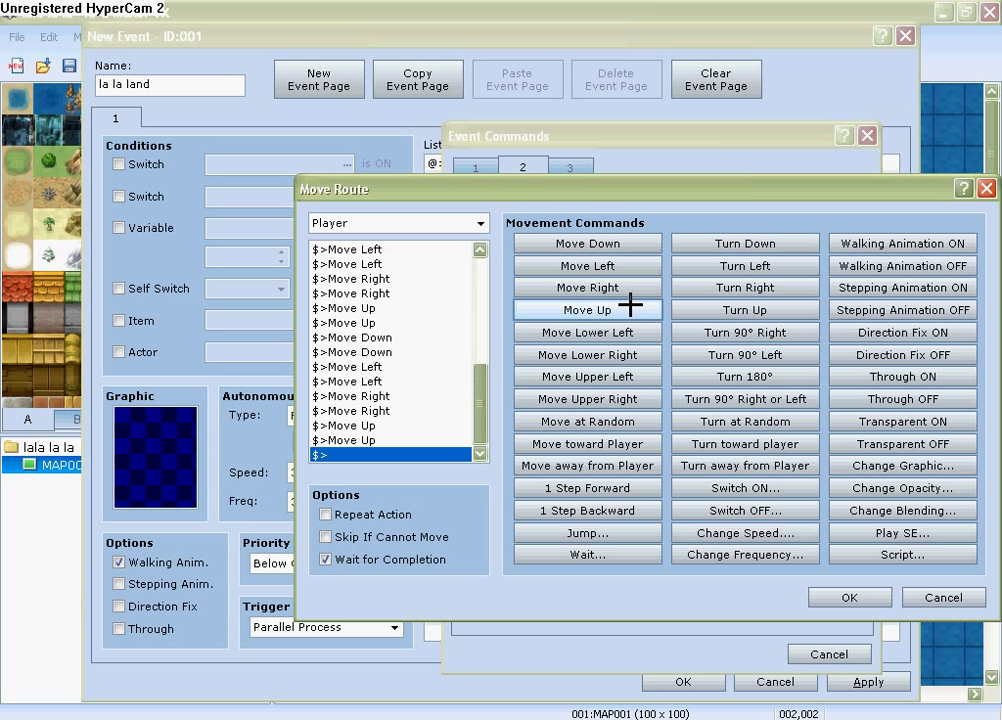
End the route with Change Speed 1: x8 Slower.
{"action": "left_click", "coordinate": [760, 533]}
{"action": "left_click", "coordinate": [727, 548]}
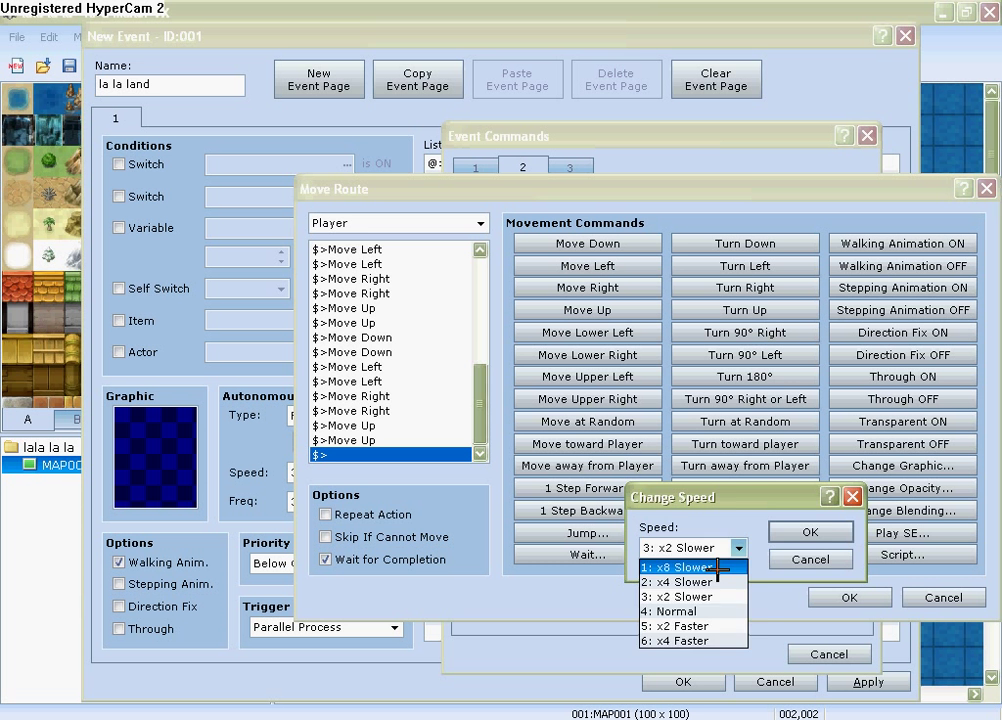
{"action": "left_click", "coordinate": [680, 567]}
{"action": "left_click", "coordinate": [790, 532]}
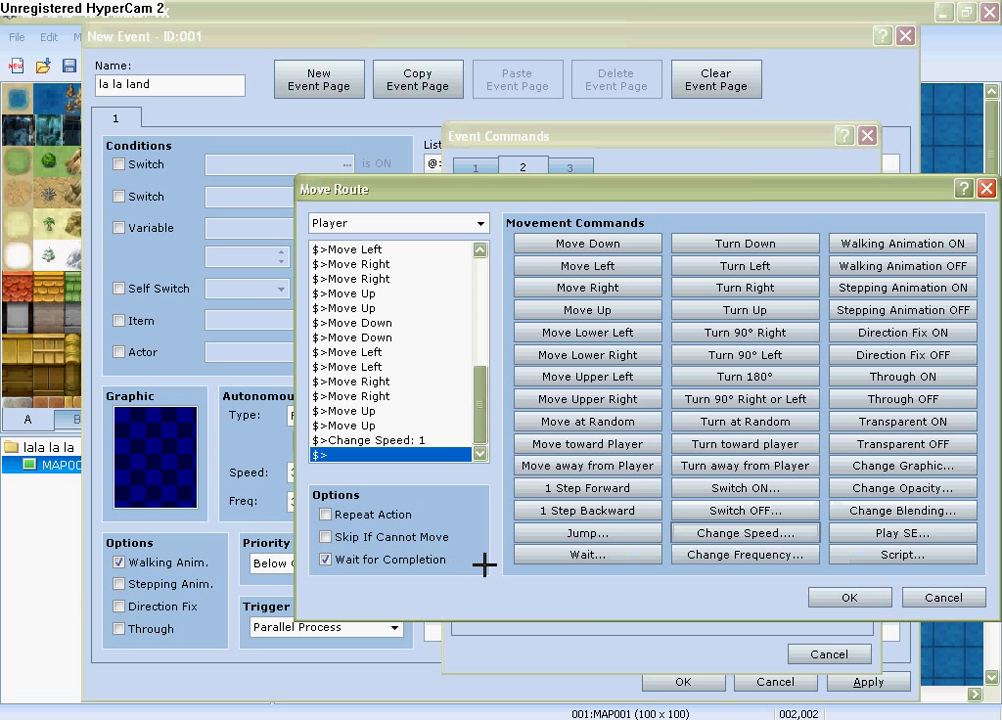
Confirm the move route and event, then save the project and start a playtest.
{"action": "left_click", "coordinate": [850, 598]}
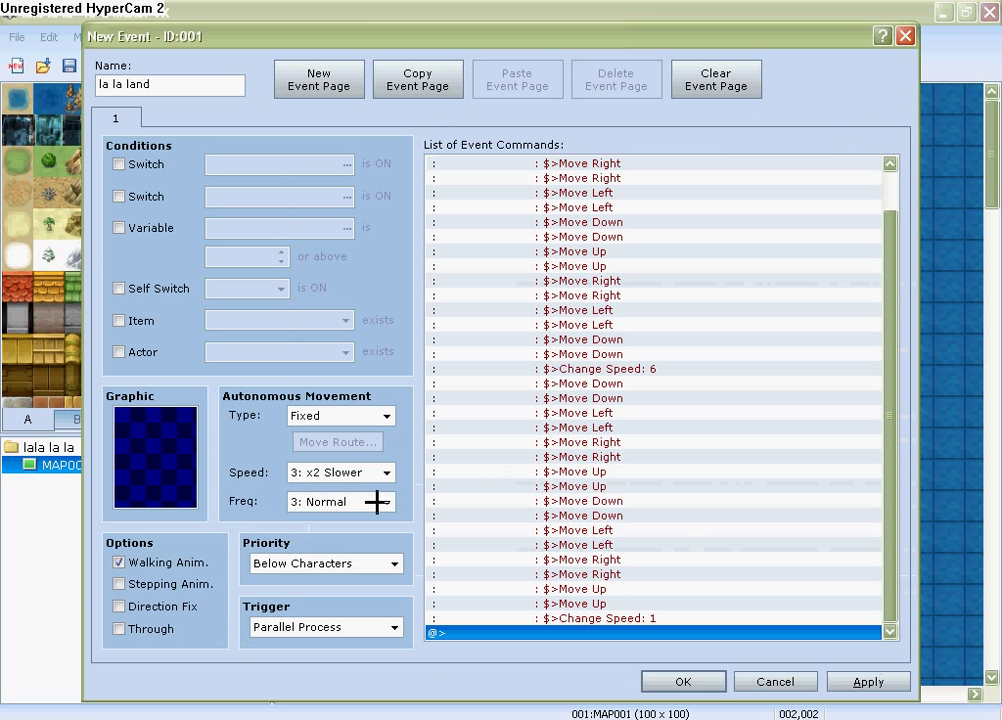
{"action": "left_click", "coordinate": [870, 682]}
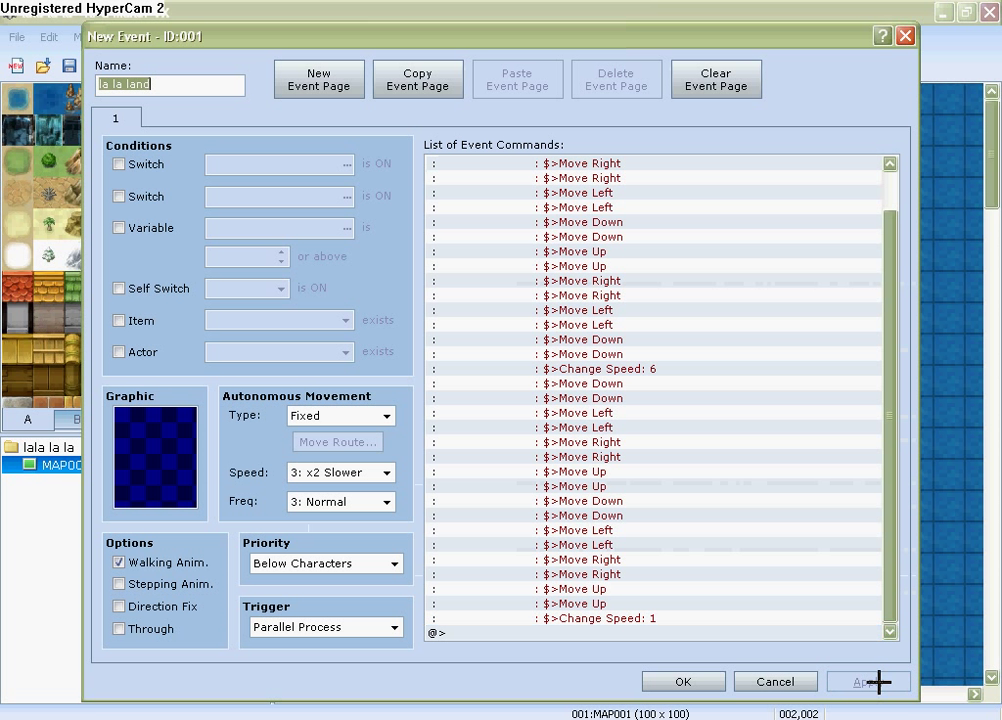
{"action": "left_click", "coordinate": [710, 684]}
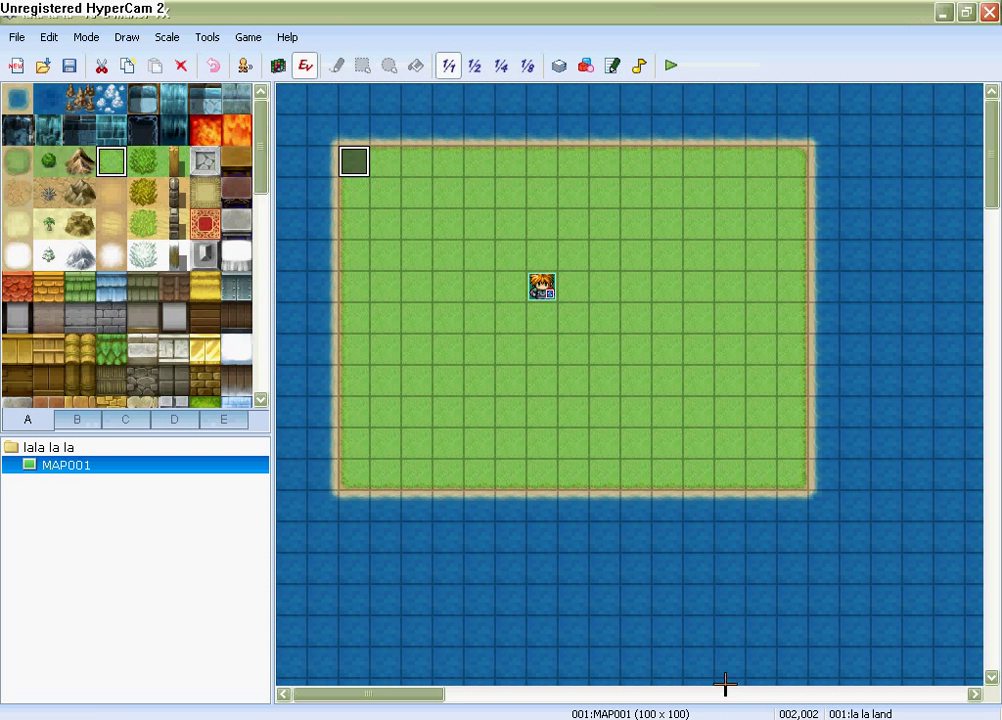
{"action": "left_click", "coordinate": [678, 63]}
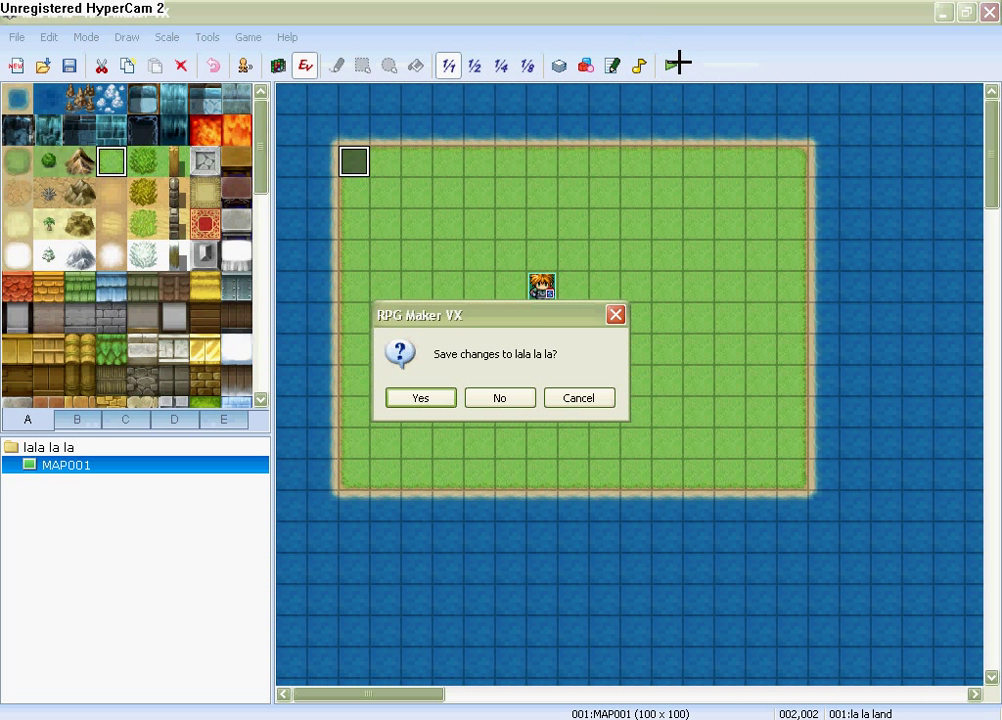
{"action": "left_click", "coordinate": [441, 397]}
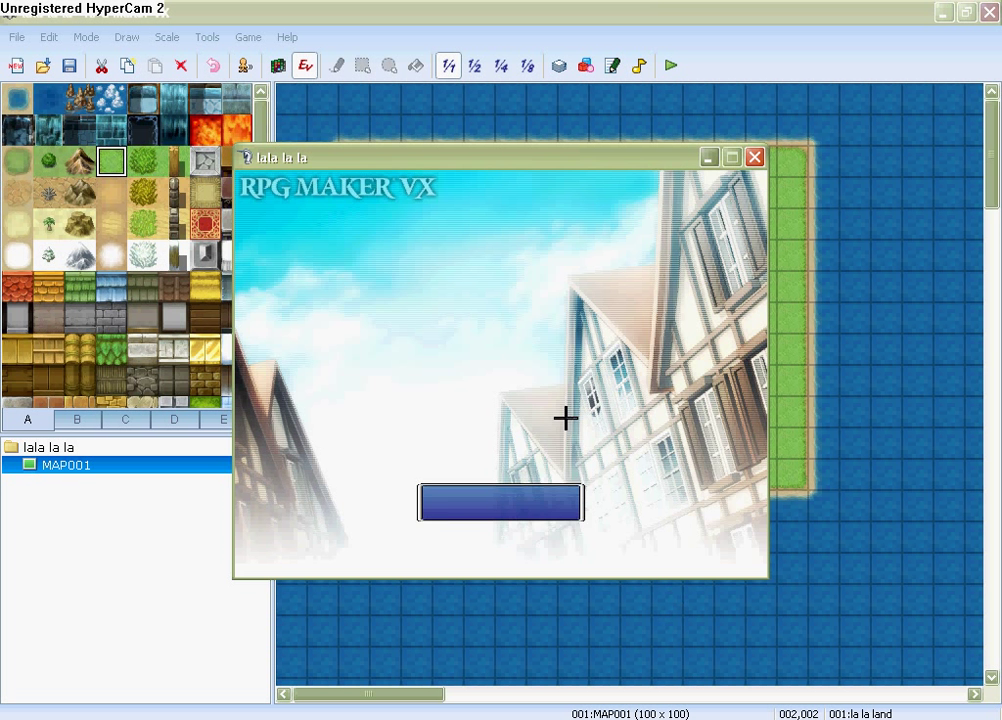
Start a New Game and walk the hero around the grass island.
{"action": "key", "text": "Return"}
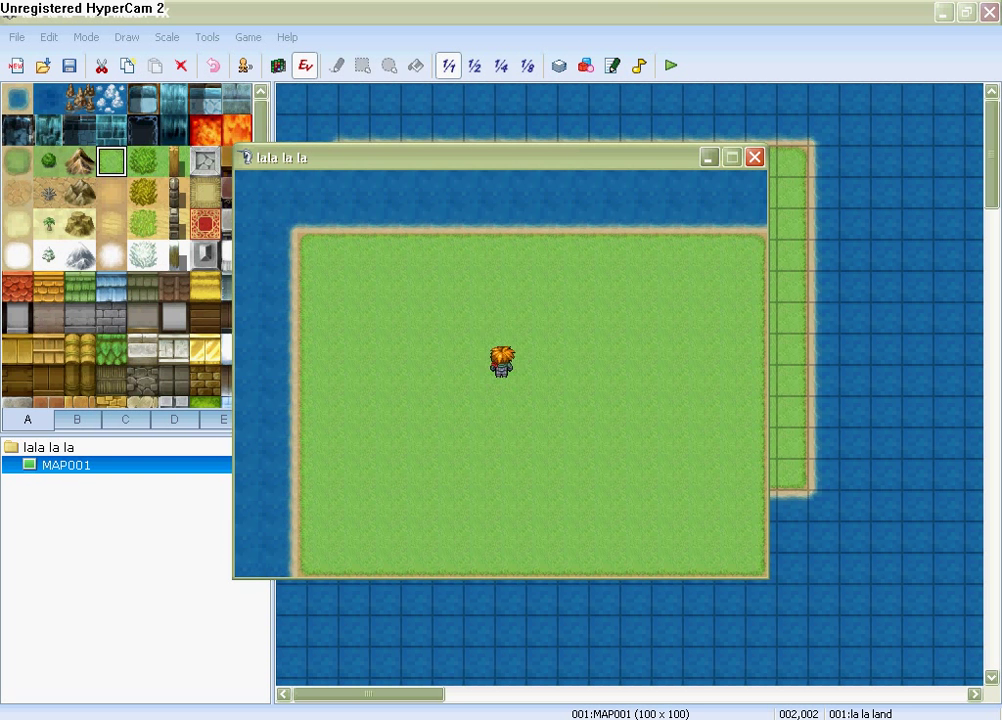
{"action": "key", "text": "Up"}
{"action": "key", "text": "Right"}
{"action": "key", "text": "Left"}
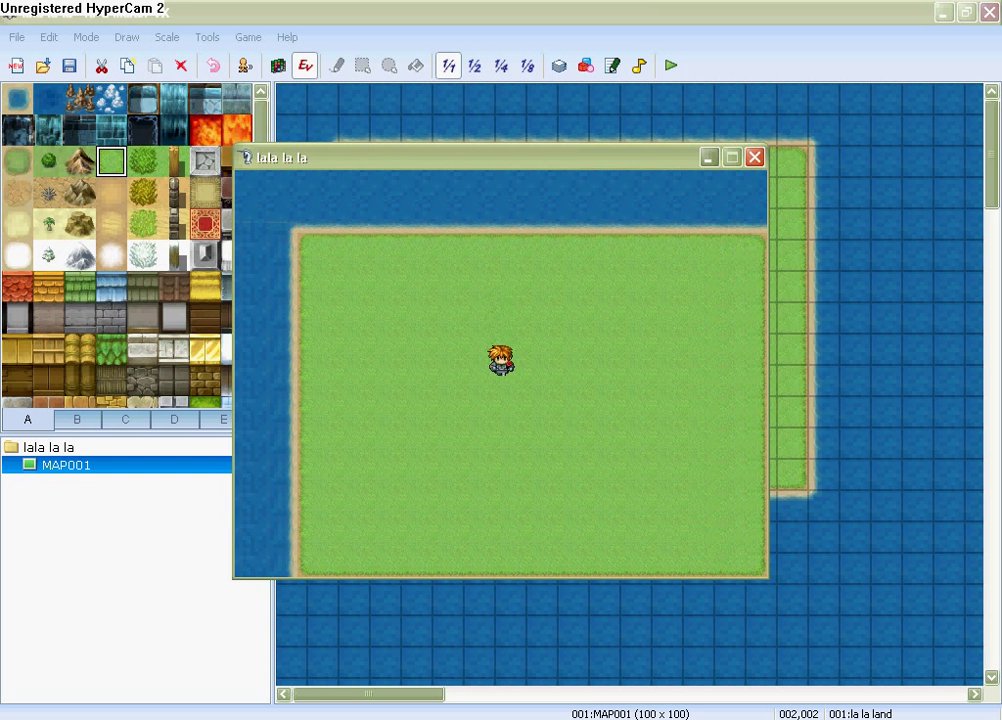
{"action": "key", "text": "Right"}
{"action": "key", "text": "Left"}
{"action": "key", "text": "Down"}
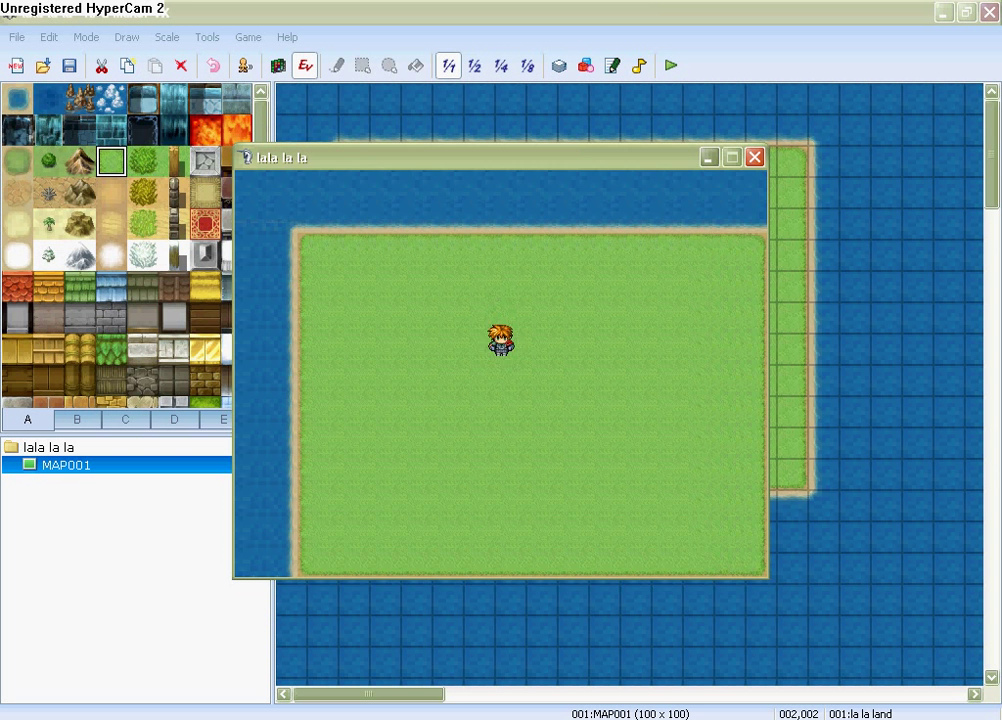
{"action": "key", "text": "Left"}
{"action": "key", "text": "Right"}
{"action": "key", "text": "Up"}
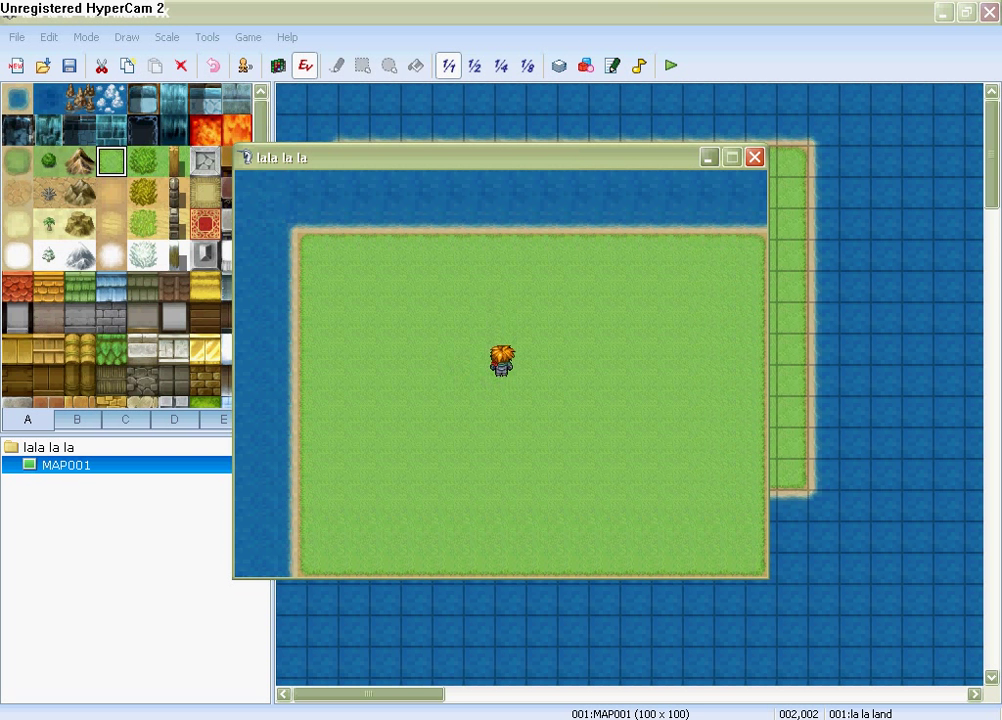
Walk the hero along the island's top edge, then close the playtest window.
{"action": "key", "text": "Up"}
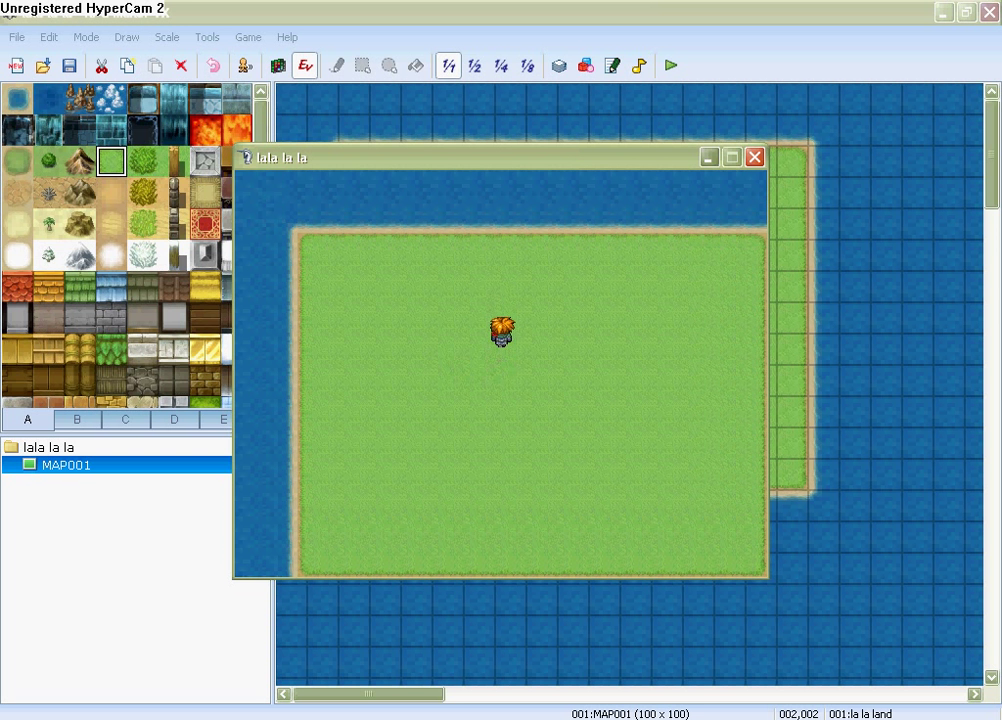
{"action": "key", "text": "Right"}
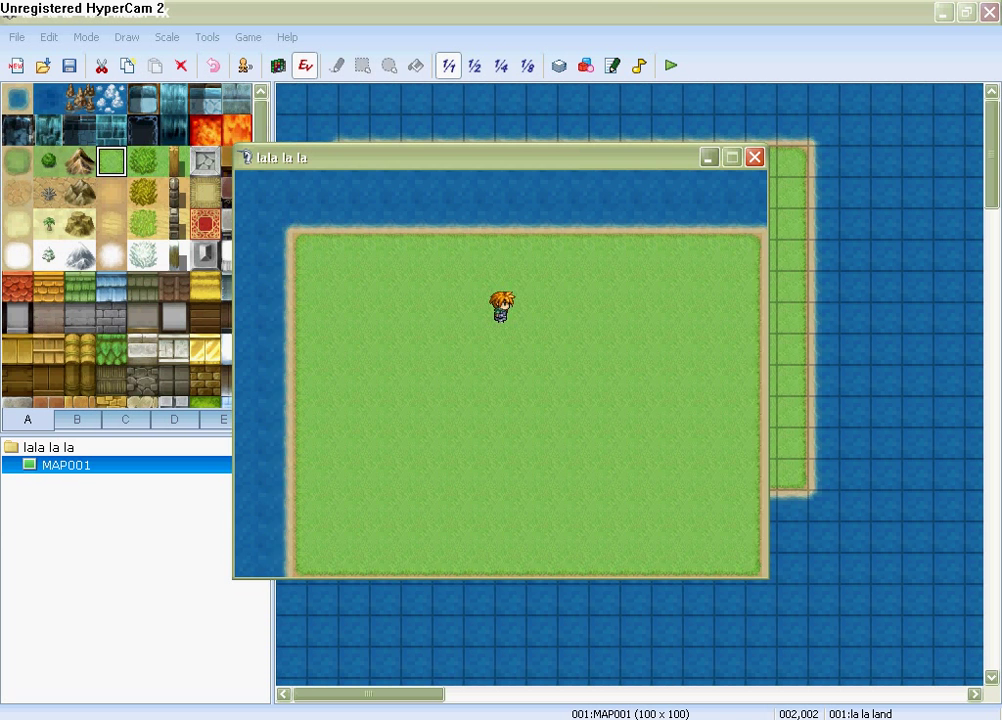
{"action": "key", "text": "Right"}
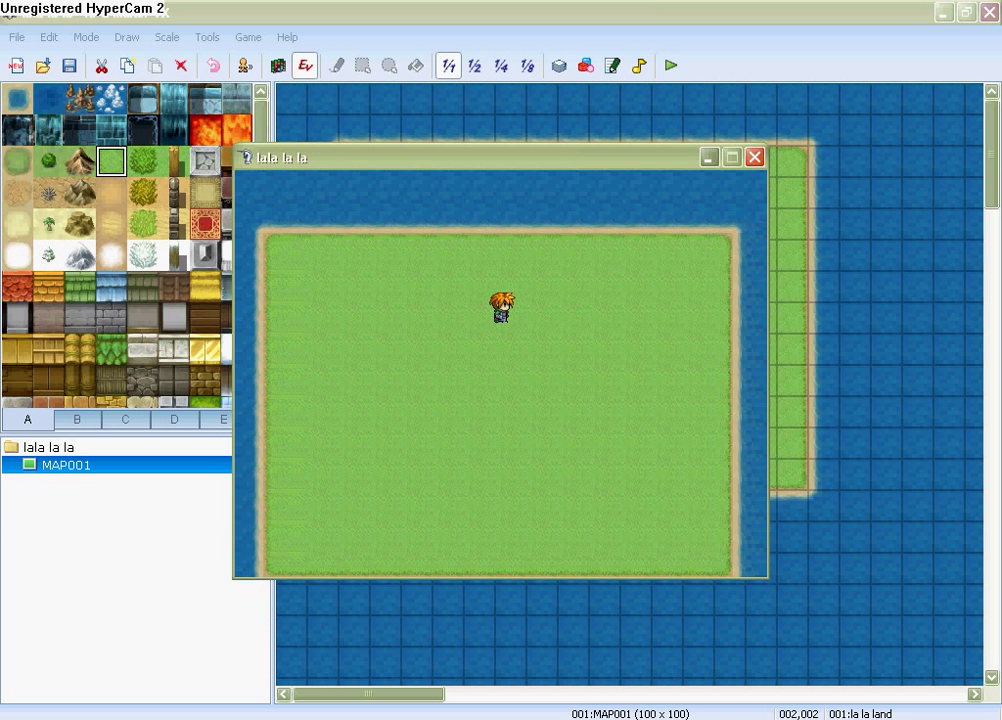
{"action": "key", "text": "Left"}
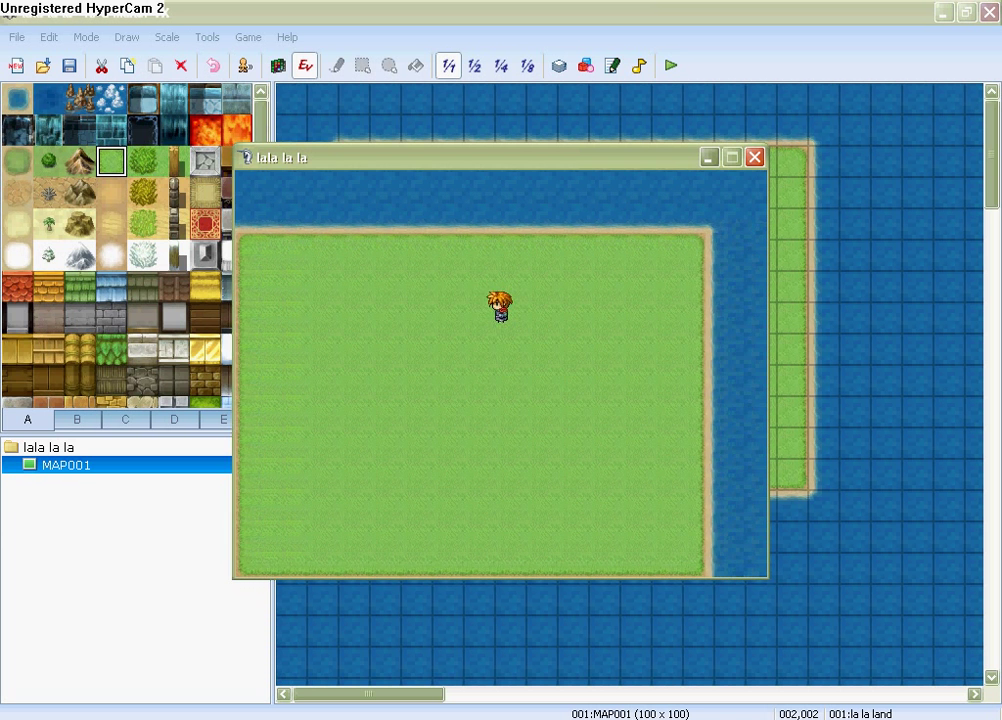
{"action": "key", "text": "Left"}
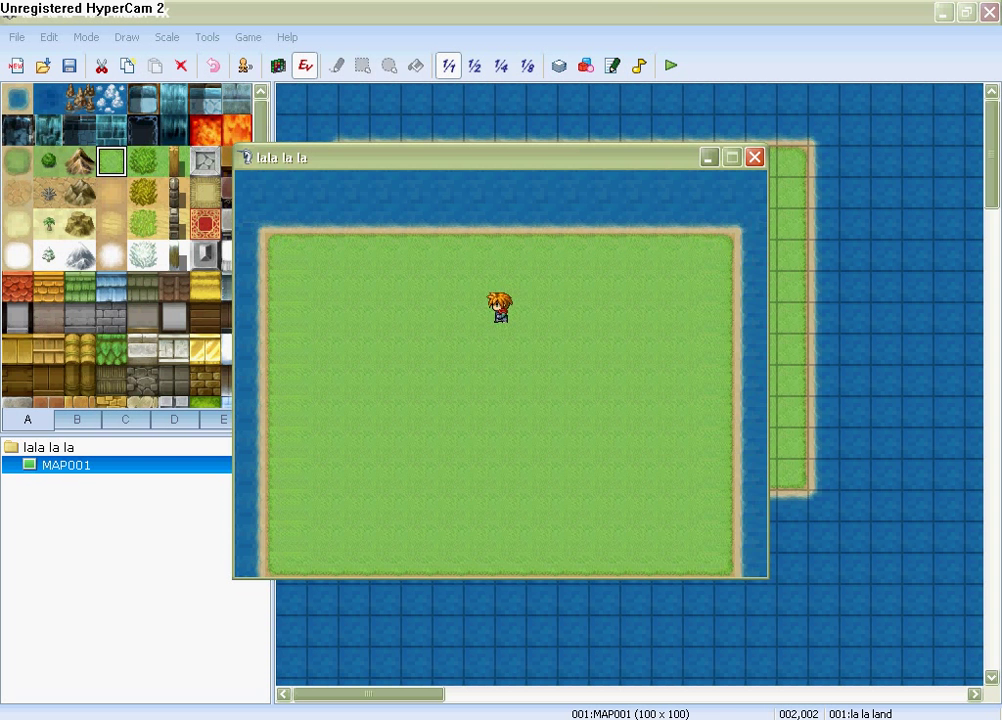
{"action": "key", "text": "Left"}
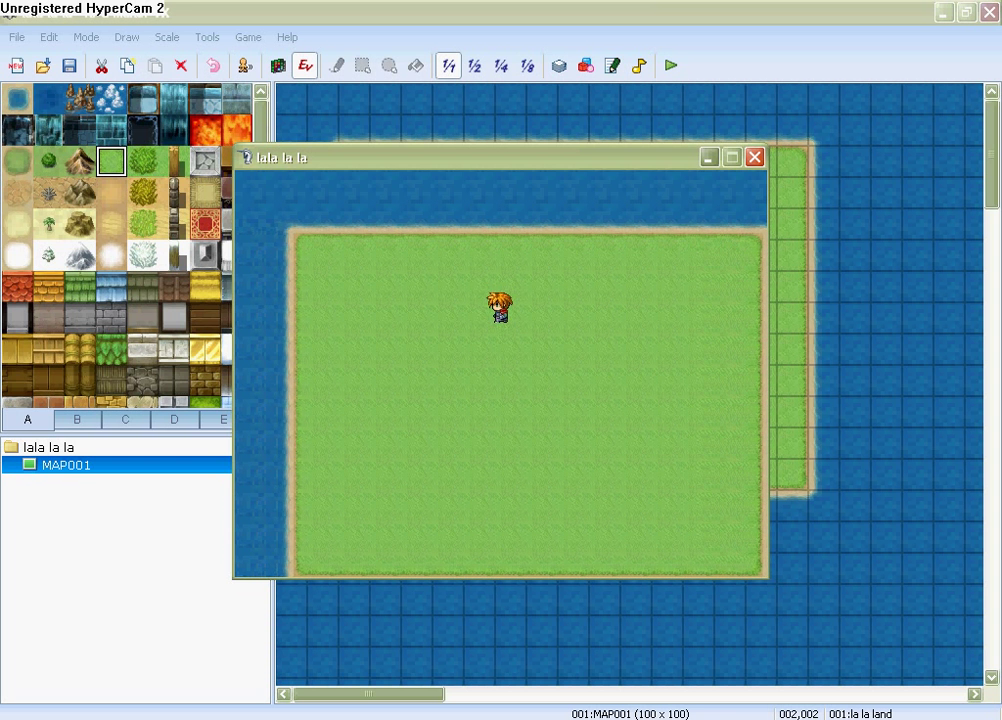
{"action": "key", "text": "Down"}
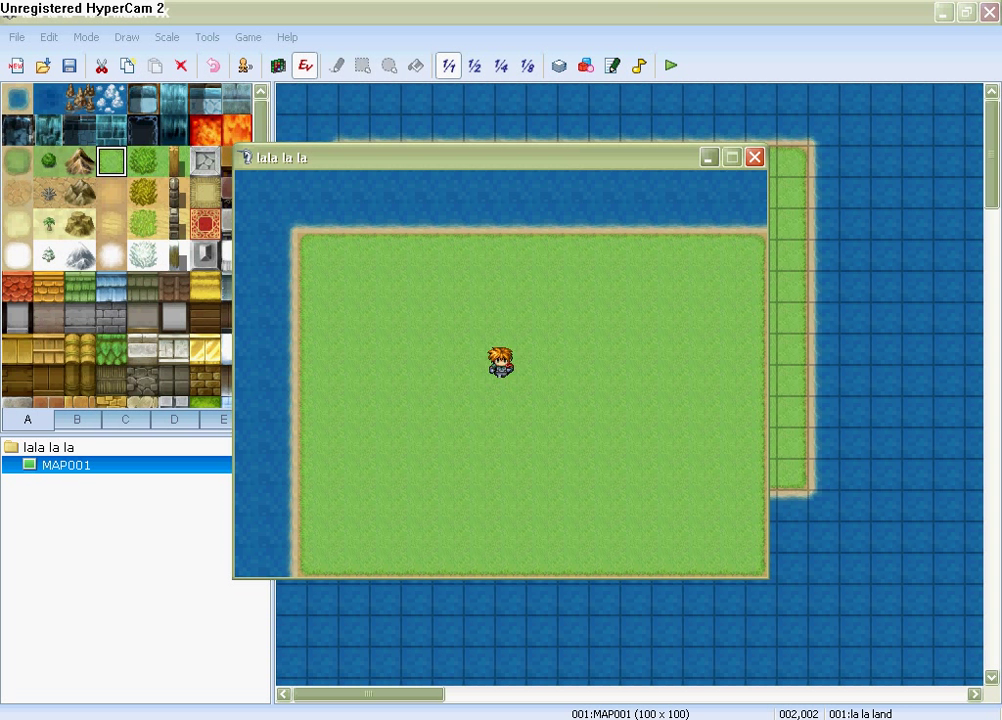
{"action": "key", "text": "Up"}
{"action": "key", "text": "Up"}
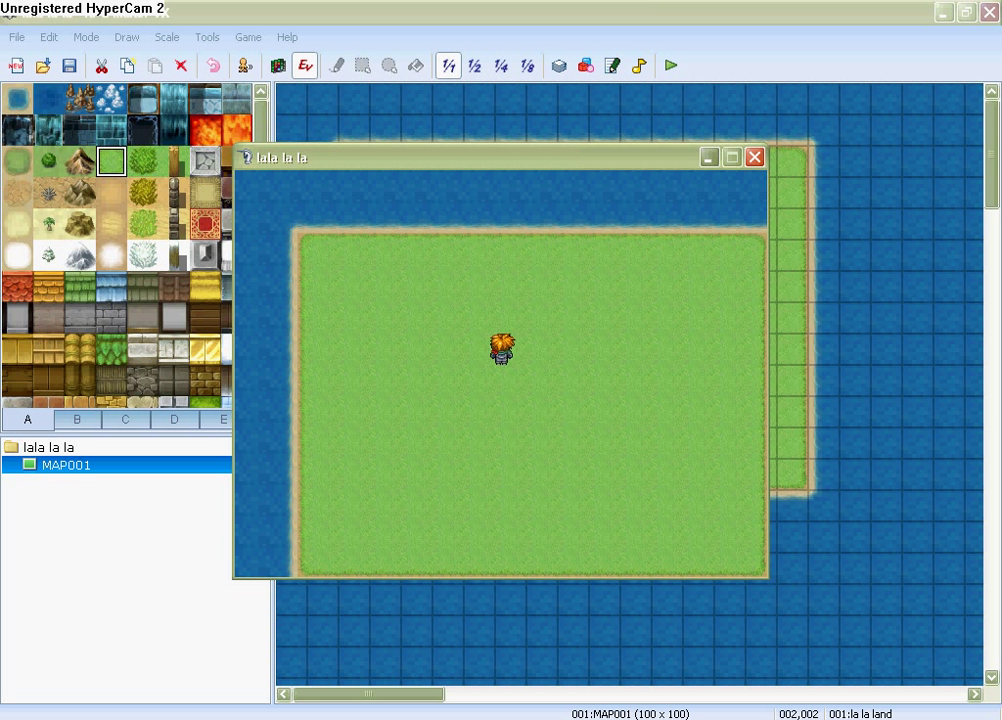
{"action": "left_click", "coordinate": [756, 157]}
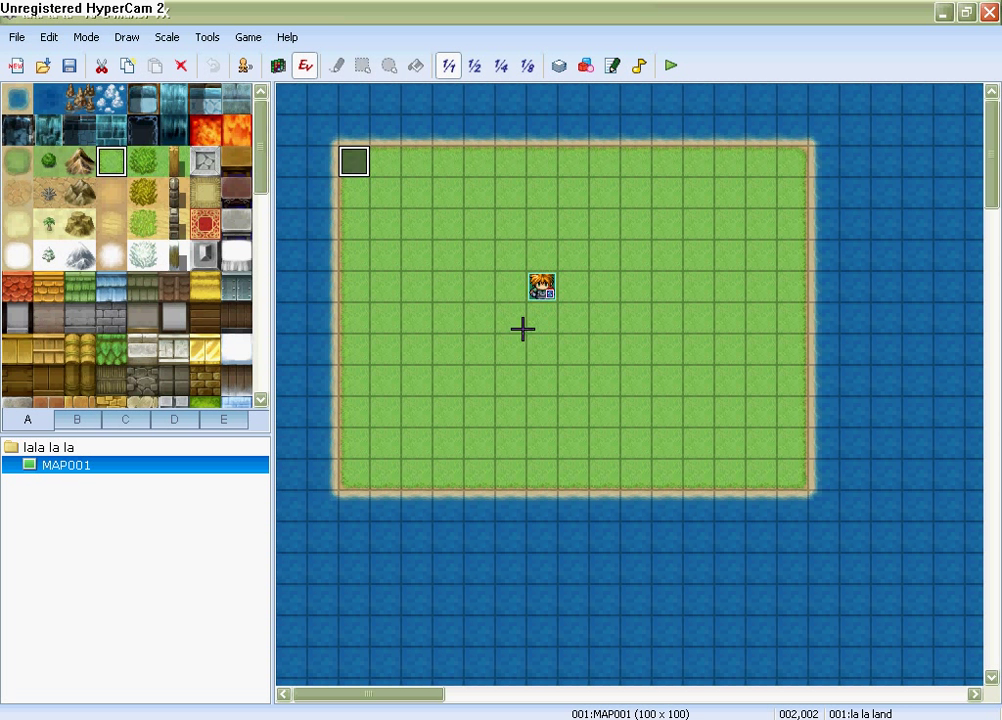
Delete the old corner event and create a new event on the same tile.
{"action": "right_click", "coordinate": [355, 161]}
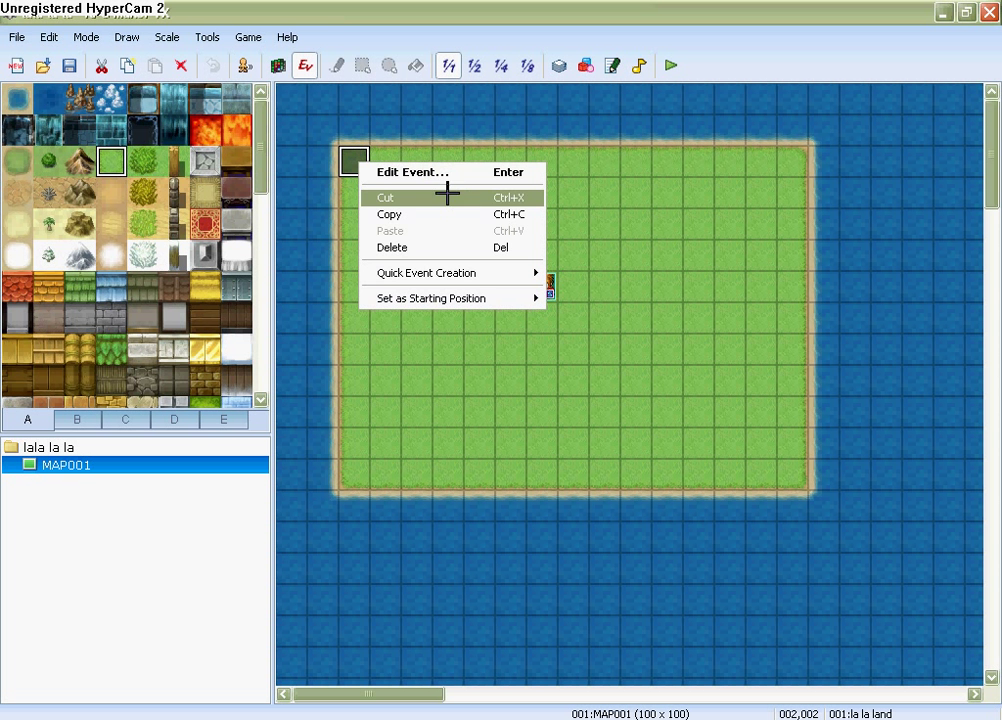
{"action": "left_click", "coordinate": [476, 250]}
{"action": "double_click", "coordinate": [355, 161]}
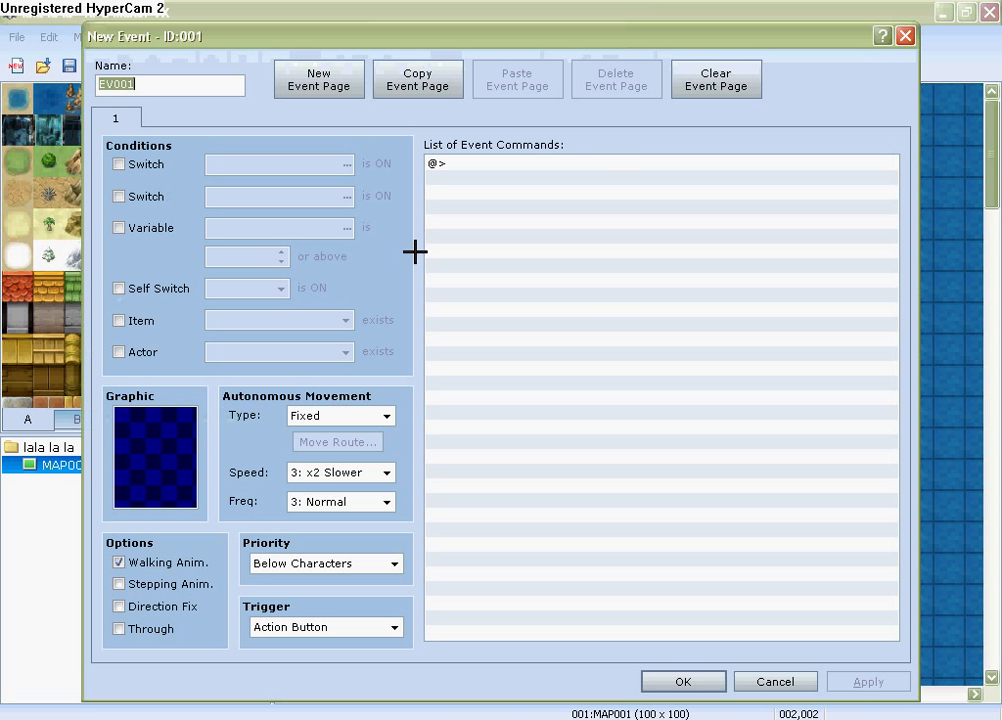
Give EV001 a Player move route of three Move Left steps and review it.
{"action": "double_click", "coordinate": [452, 165]}
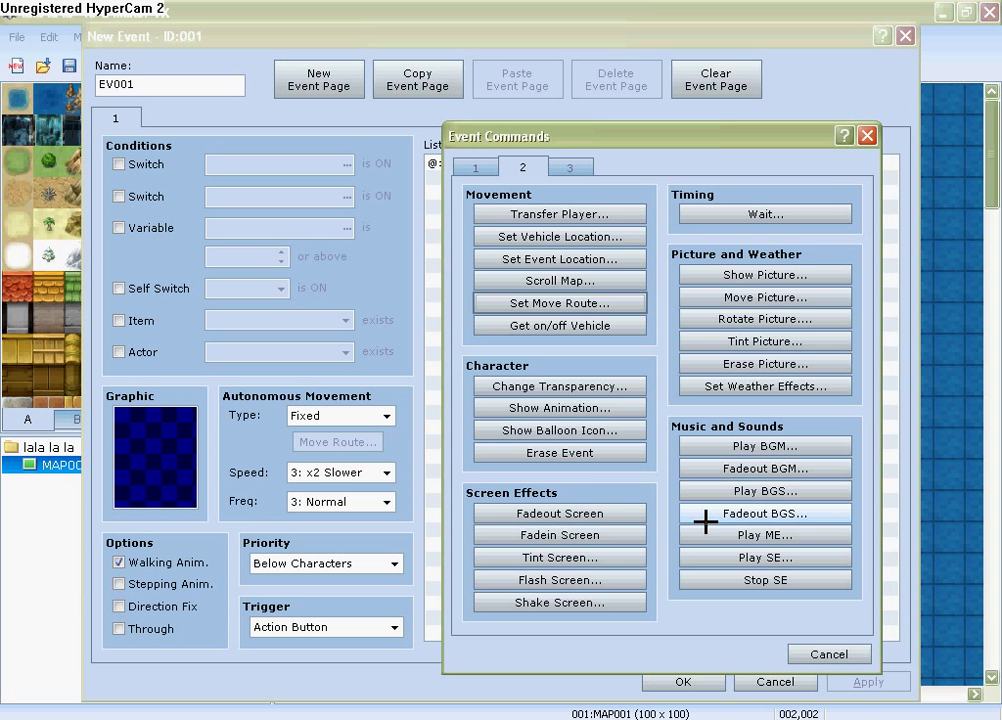
{"action": "left_click", "coordinate": [556, 303]}
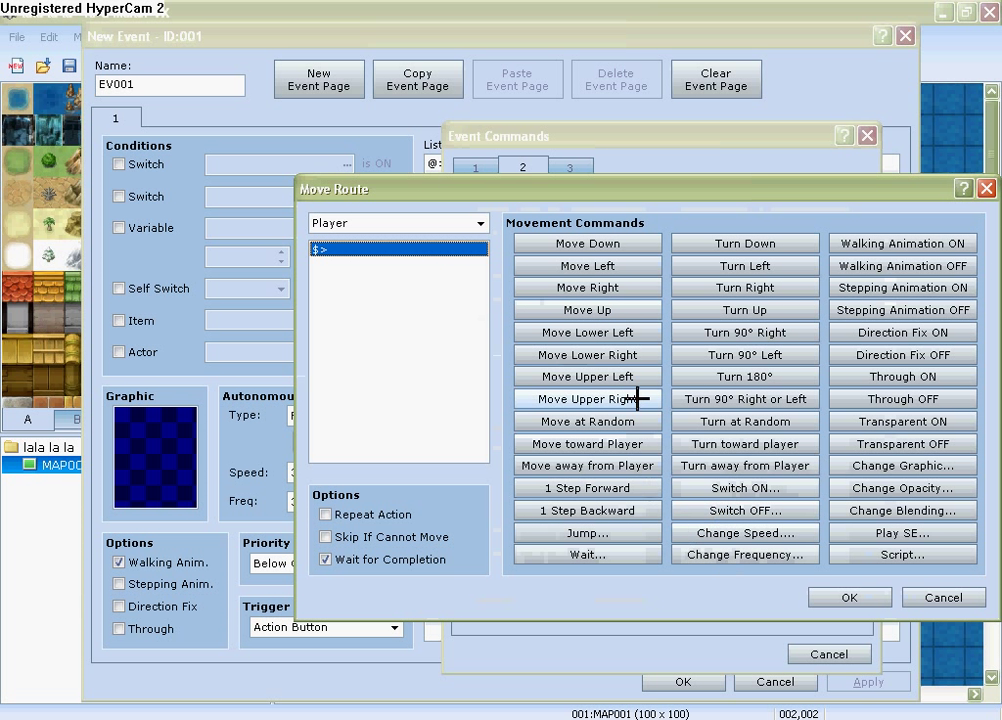
{"action": "left_click", "coordinate": [627, 268]}
{"action": "left_click", "coordinate": [627, 268]}
{"action": "left_click", "coordinate": [627, 268]}
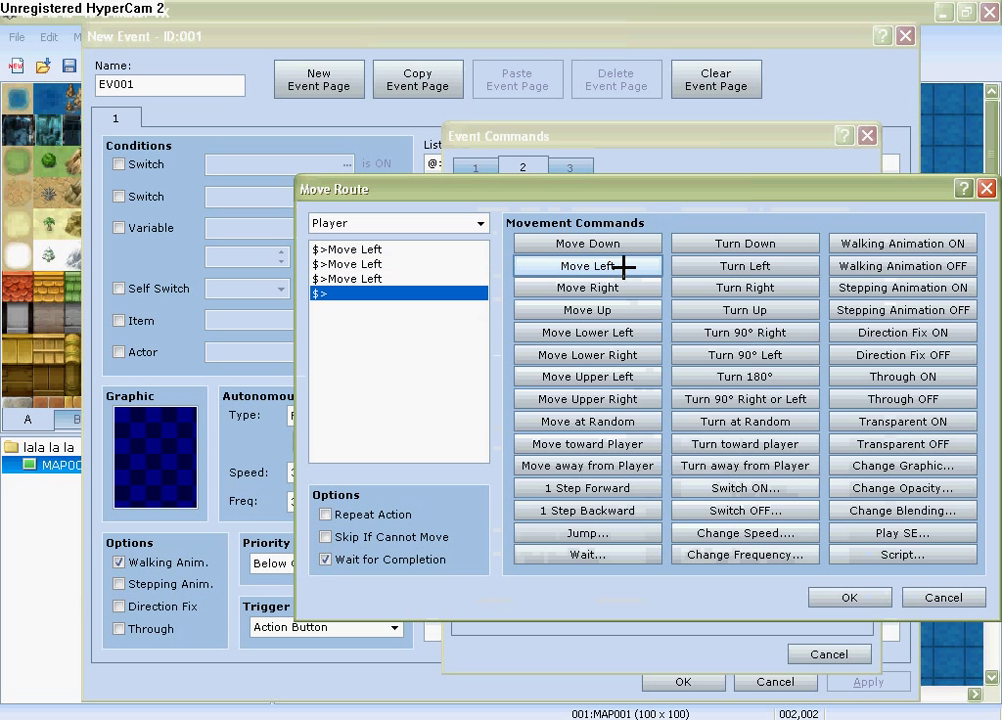
{"action": "left_click", "coordinate": [882, 604]}
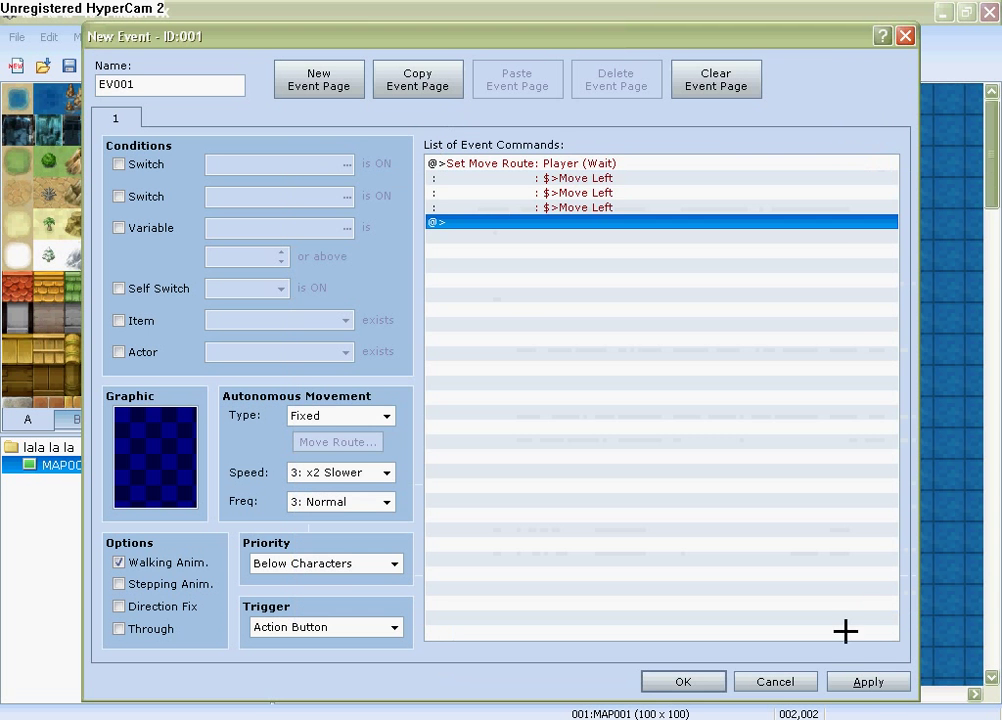
{"action": "left_click", "coordinate": [669, 680]}
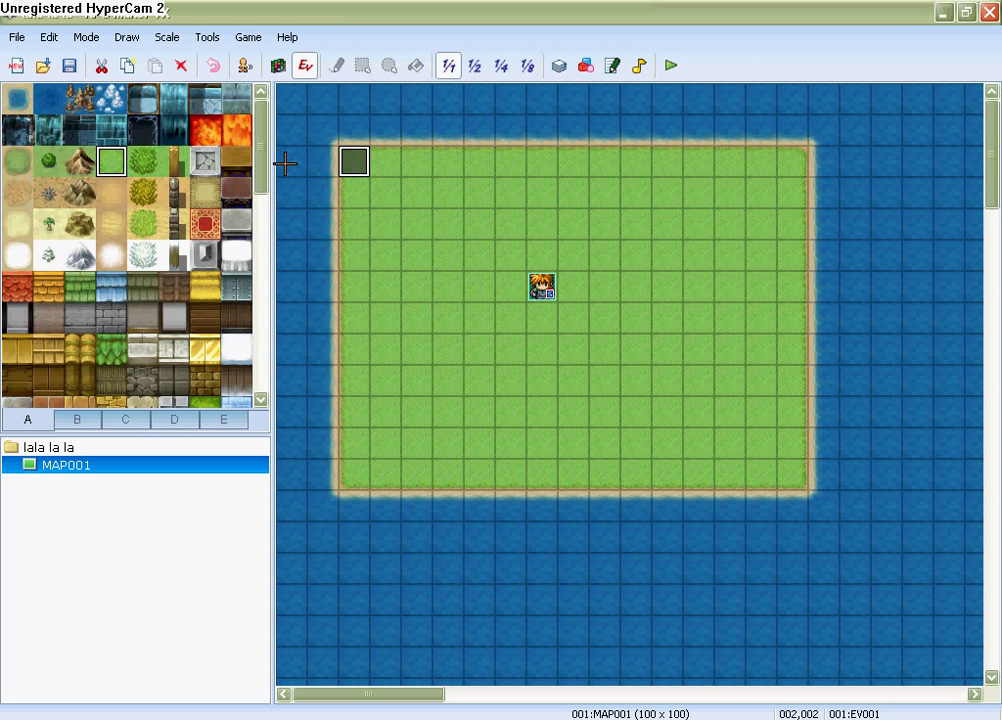
{"action": "double_click", "coordinate": [353, 170]}
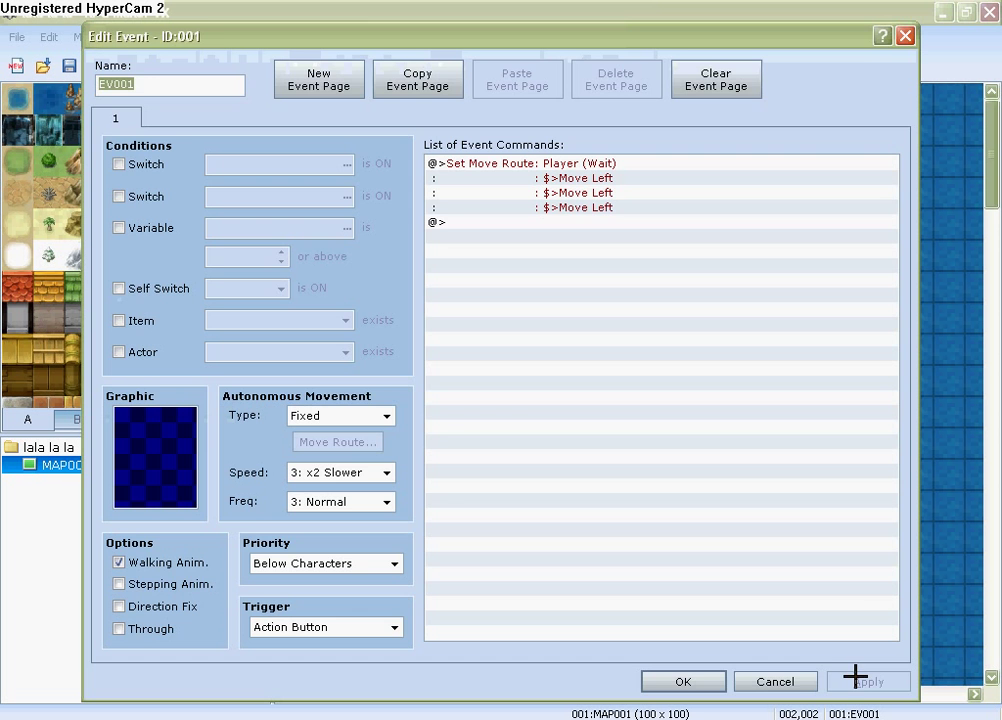
{"action": "key", "text": "Escape"}
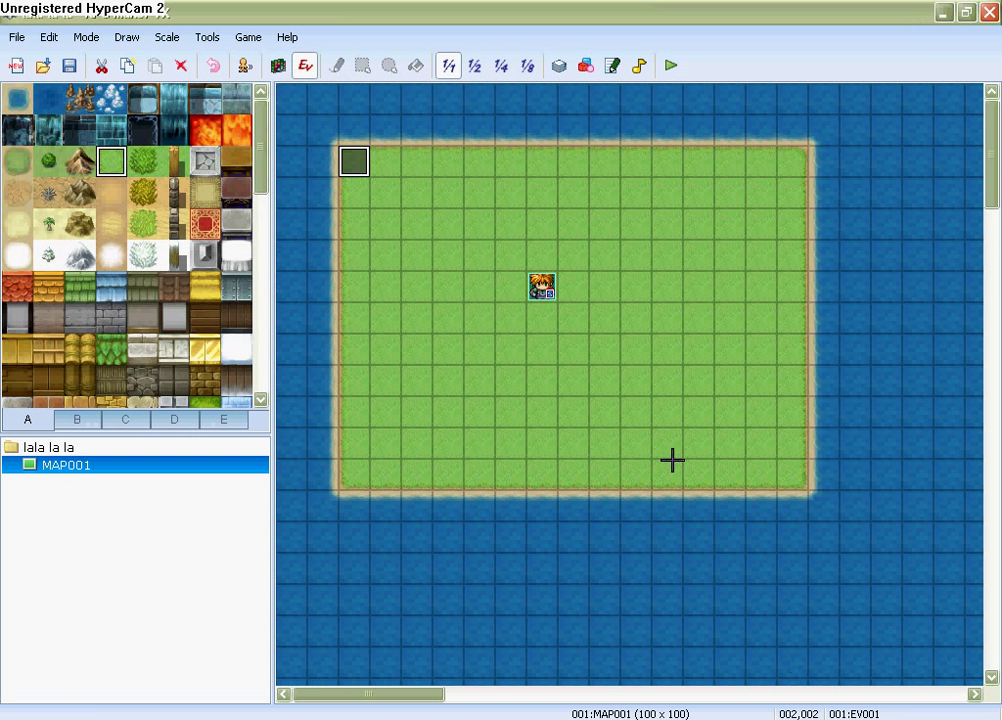
Create event EV002 at tile 004,006 using the People4 knight graphic.
{"action": "double_click", "coordinate": [417, 287]}
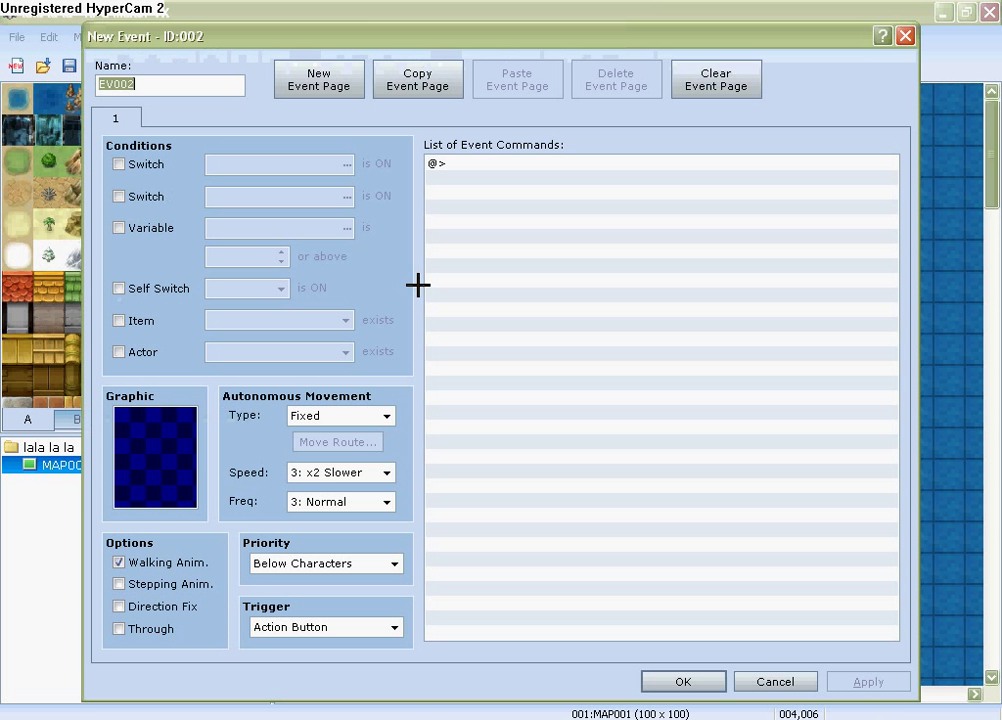
{"action": "left_click", "coordinate": [168, 456]}
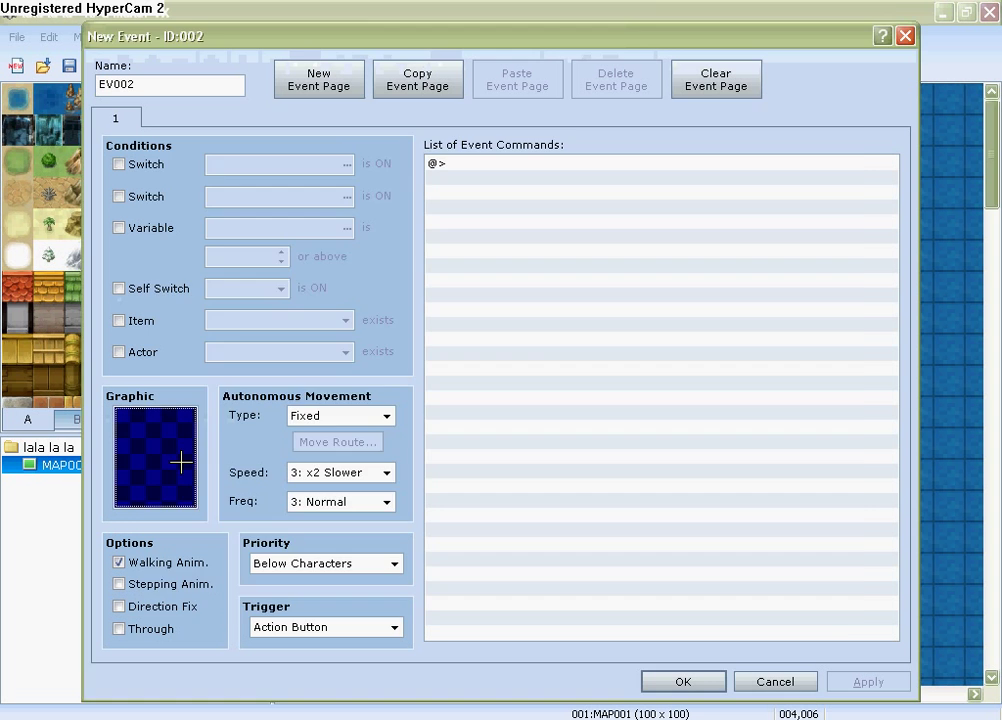
{"action": "double_click", "coordinate": [181, 462]}
{"action": "left_click_drag", "start_coordinate": [353, 224], "coordinate": [356, 368]}
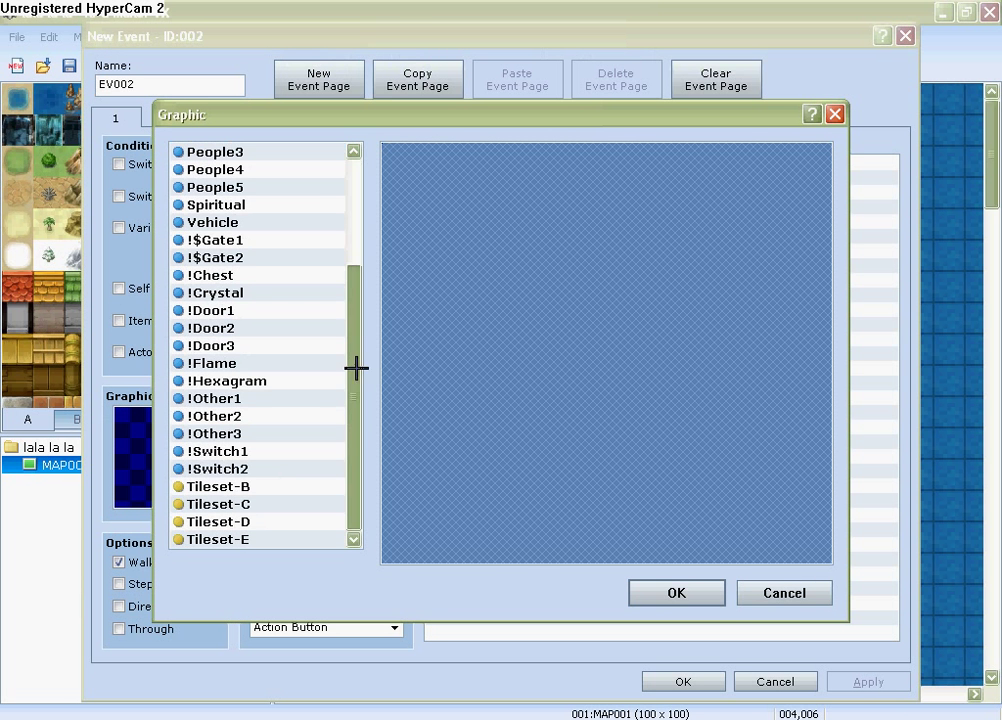
{"action": "left_click", "coordinate": [218, 168]}
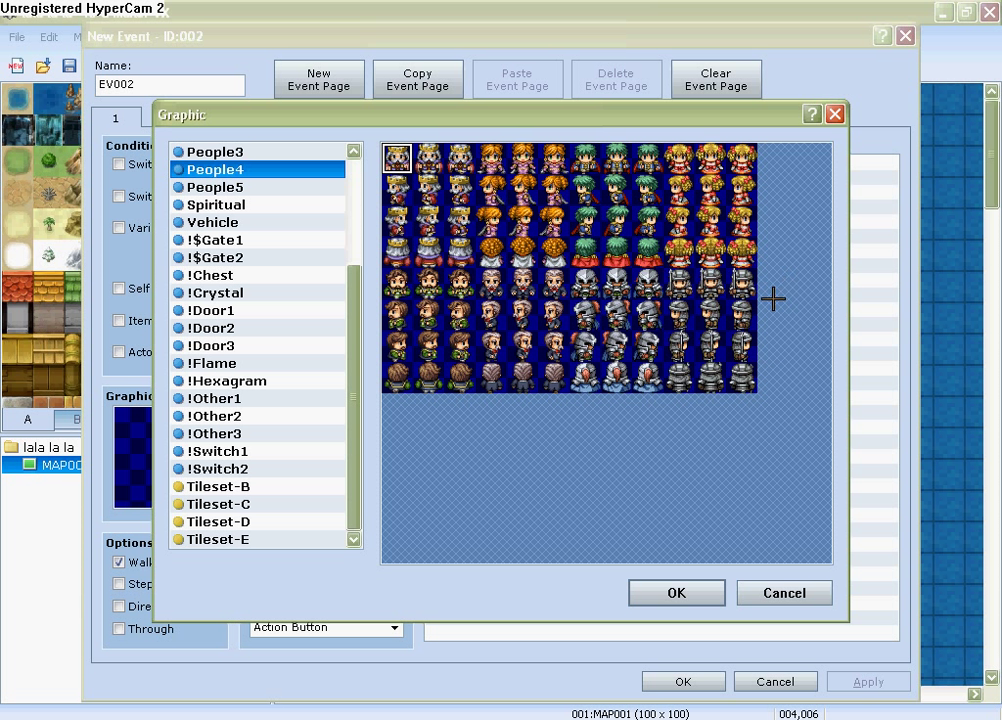
{"action": "left_click", "coordinate": [740, 345]}
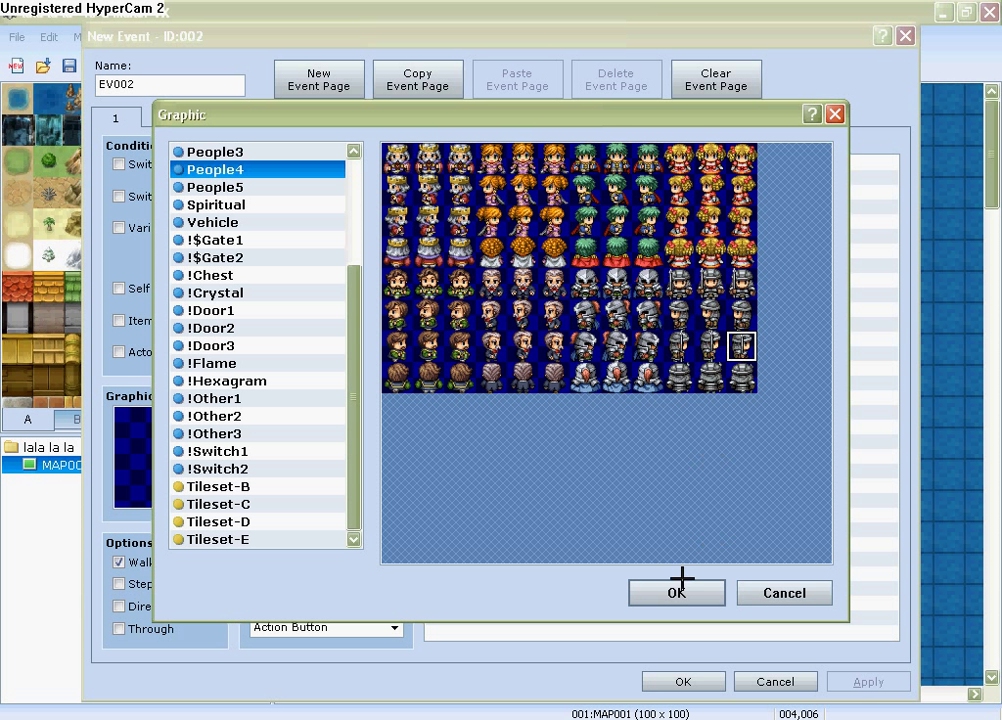
{"action": "left_click", "coordinate": [678, 597]}
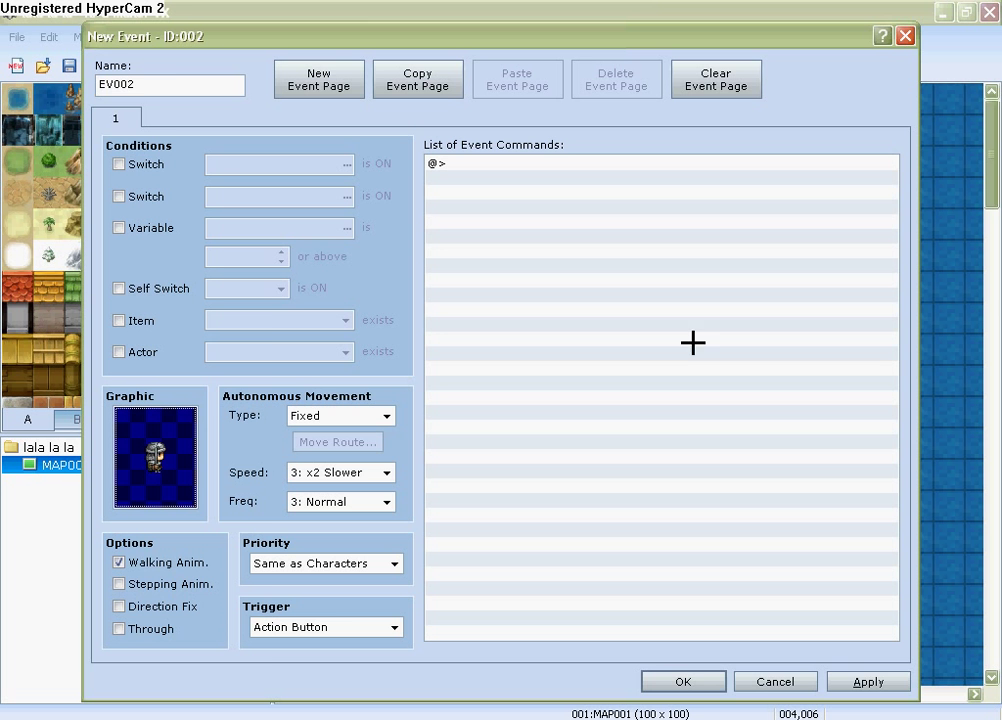
{"action": "left_click", "coordinate": [870, 681]}
{"action": "left_click", "coordinate": [712, 680]}
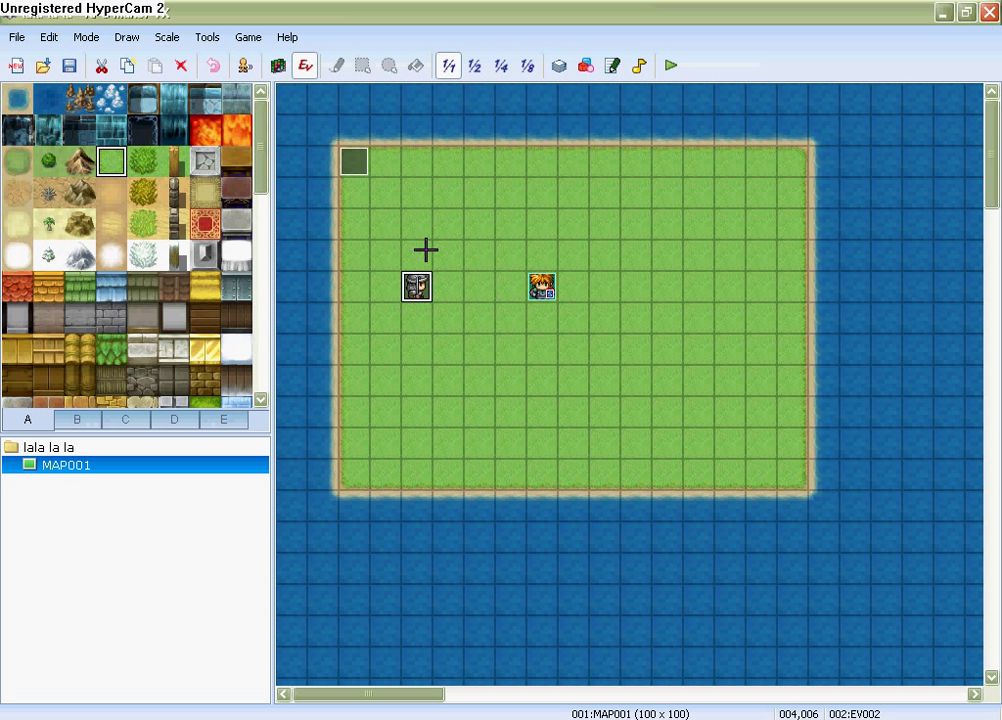
{"action": "double_click", "coordinate": [417, 286]}
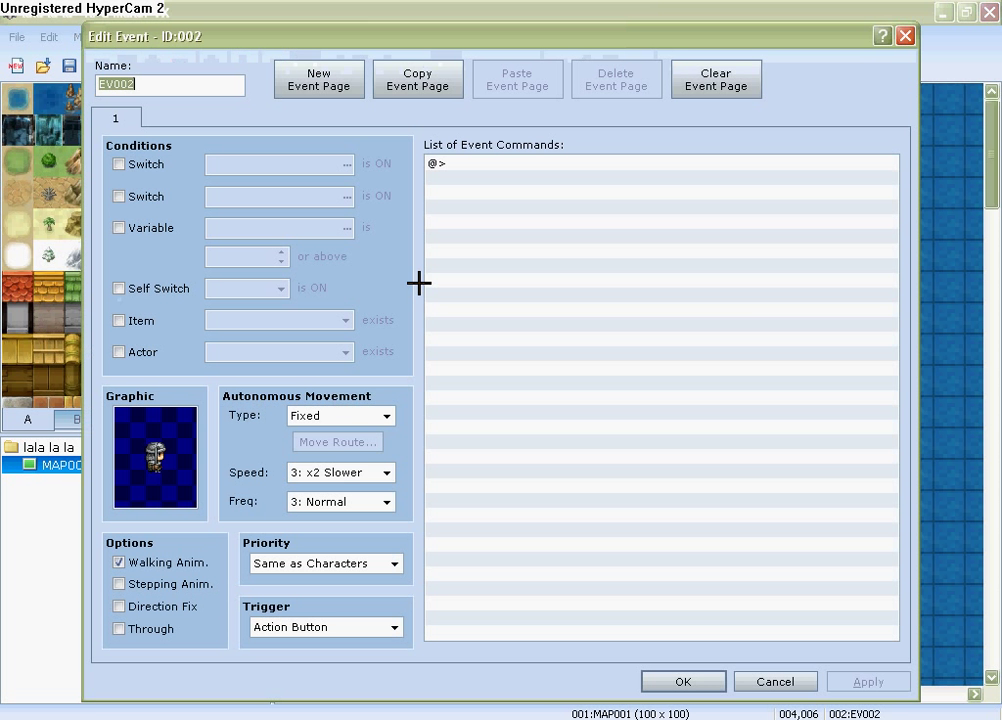
{"action": "left_click", "coordinate": [763, 677]}
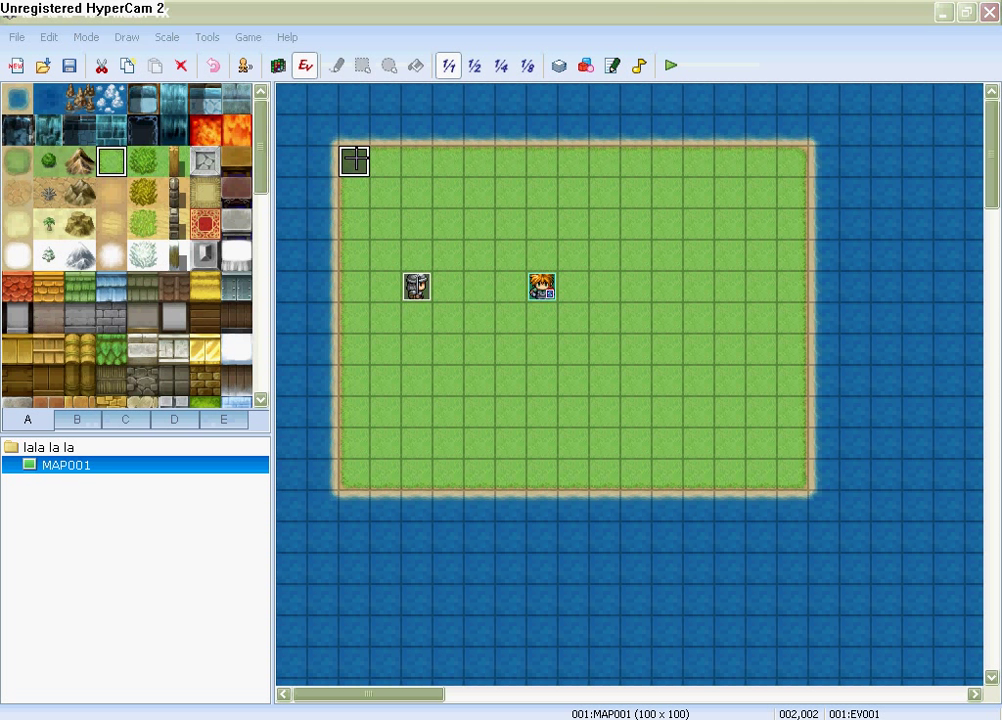
Set EV001's trigger to Parallel Process.
{"action": "double_click", "coordinate": [355, 160]}
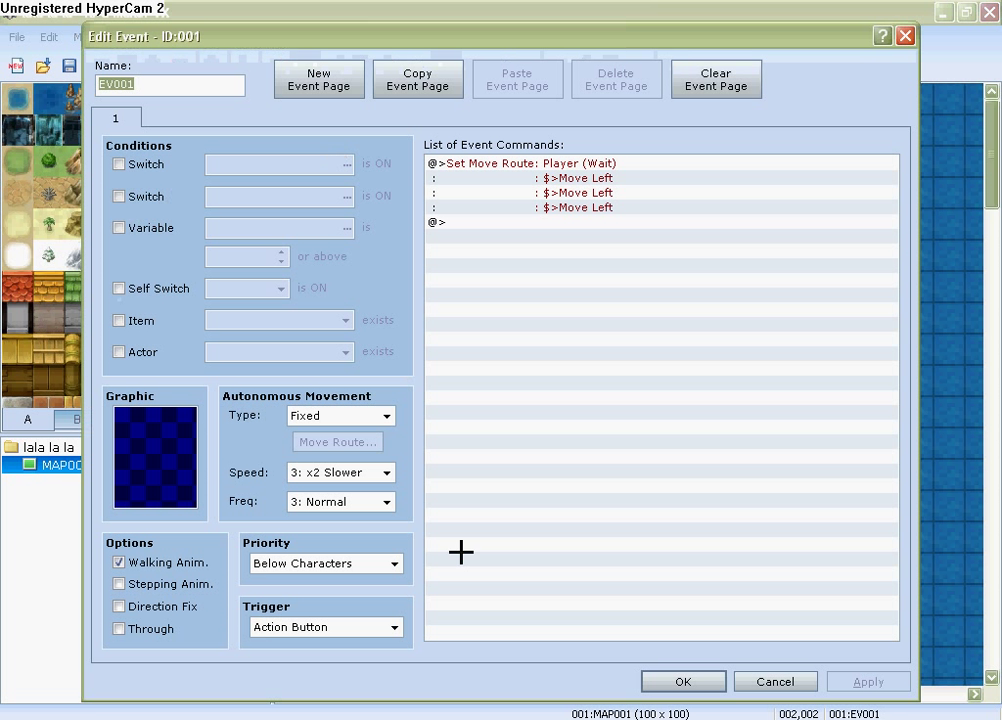
{"action": "left_click", "coordinate": [394, 627]}
{"action": "left_click", "coordinate": [389, 698]}
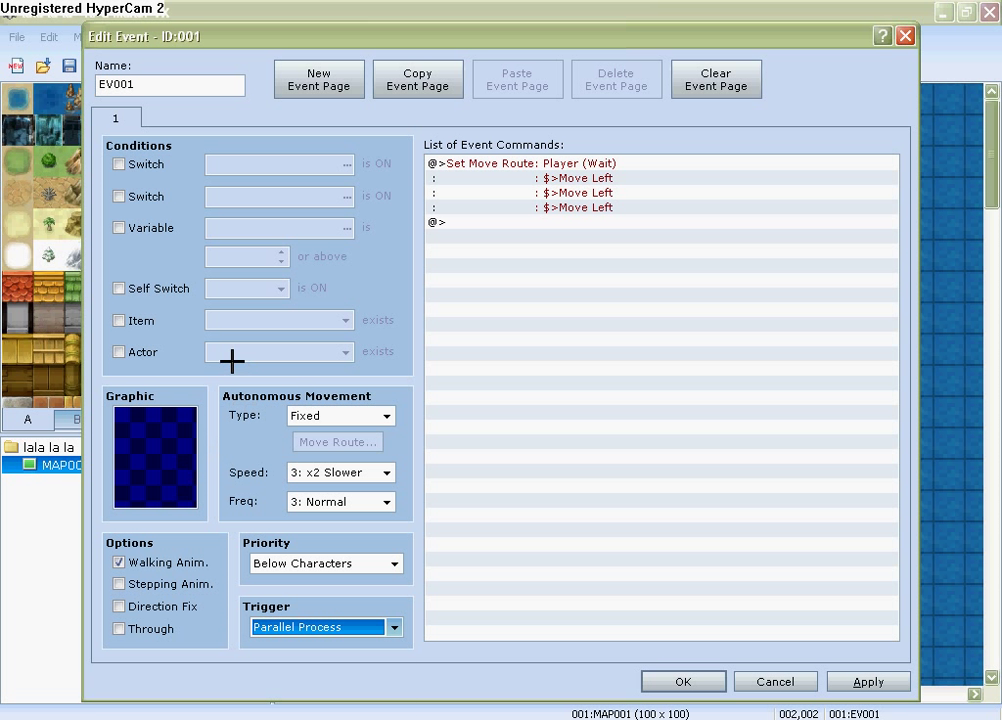
Add Show Text "Hey you stole my map!" with an Actor1 face portrait.
{"action": "double_click", "coordinate": [502, 224]}
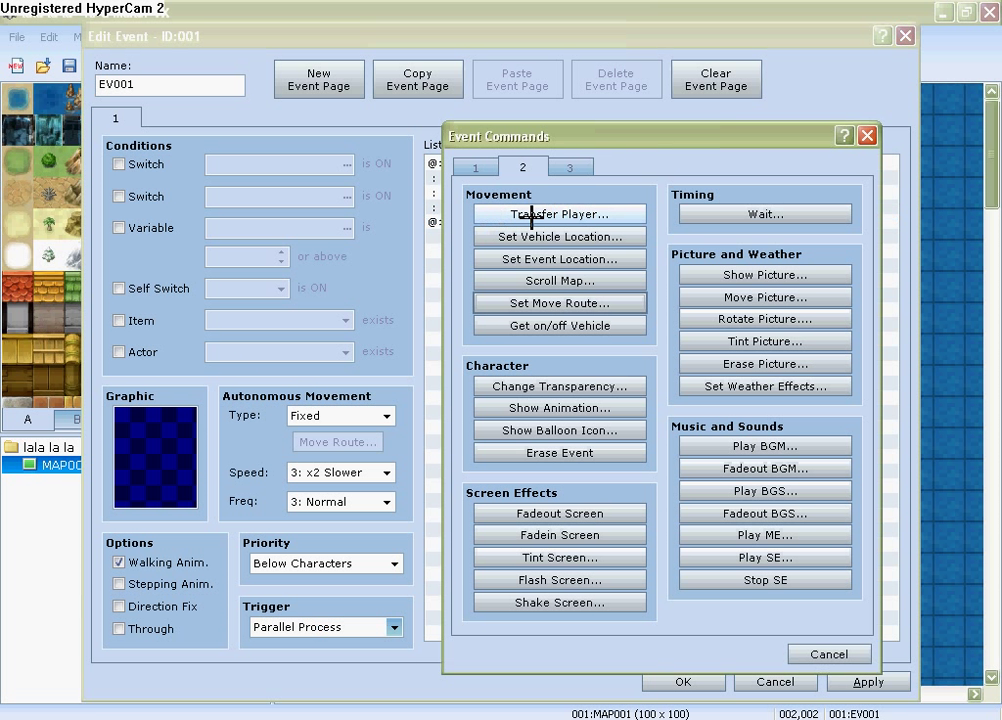
{"action": "left_click", "coordinate": [476, 167]}
{"action": "left_click", "coordinate": [541, 212]}
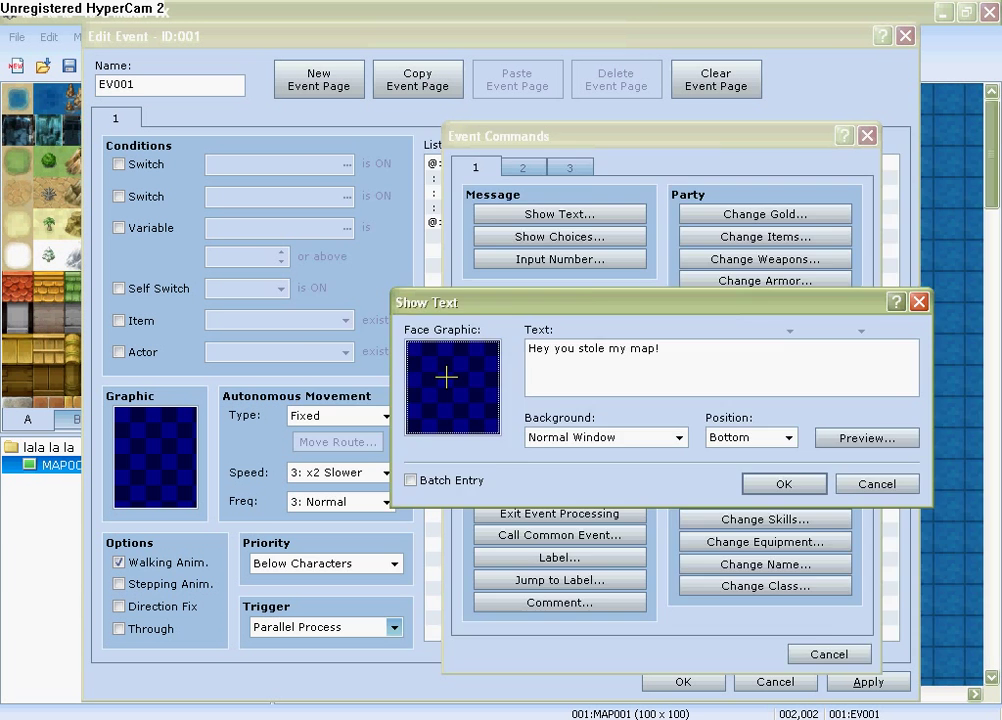
{"action": "double_click", "coordinate": [450, 374]}
{"action": "left_click", "coordinate": [398, 204]}
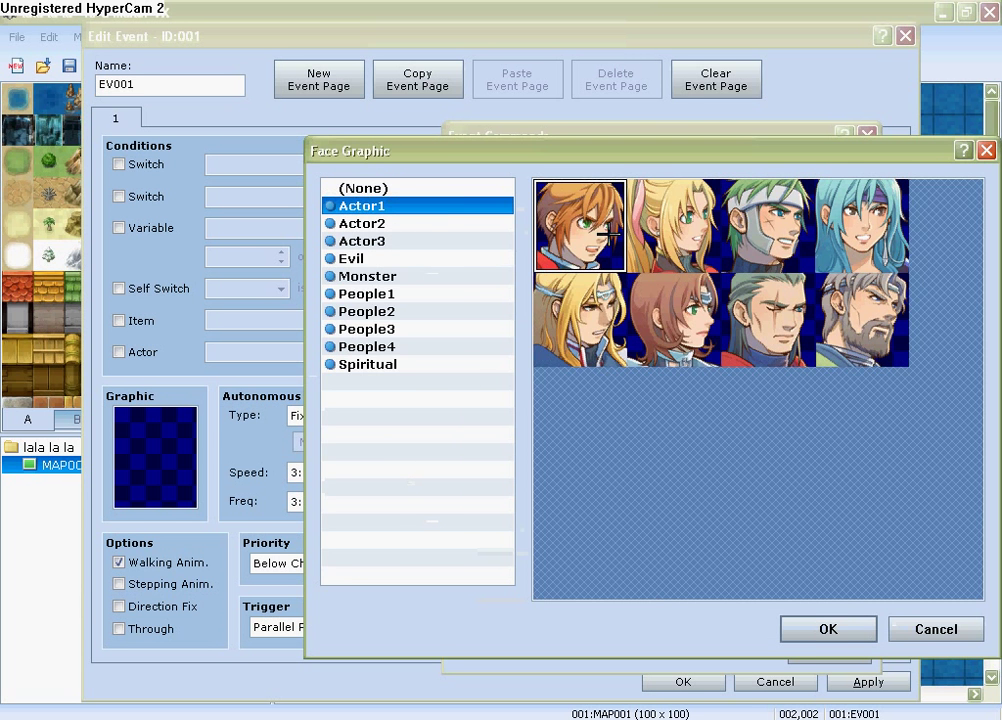
{"action": "left_click", "coordinate": [830, 625]}
{"action": "double_click", "coordinate": [462, 415]}
{"action": "double_click", "coordinate": [762, 335]}
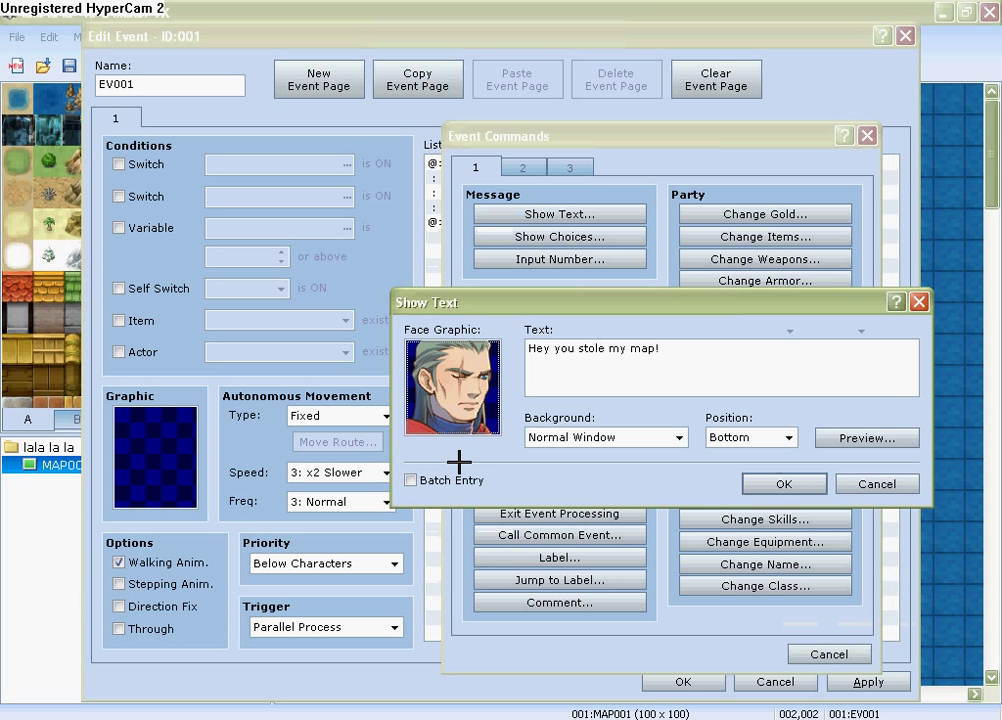
{"action": "left_click", "coordinate": [785, 484]}
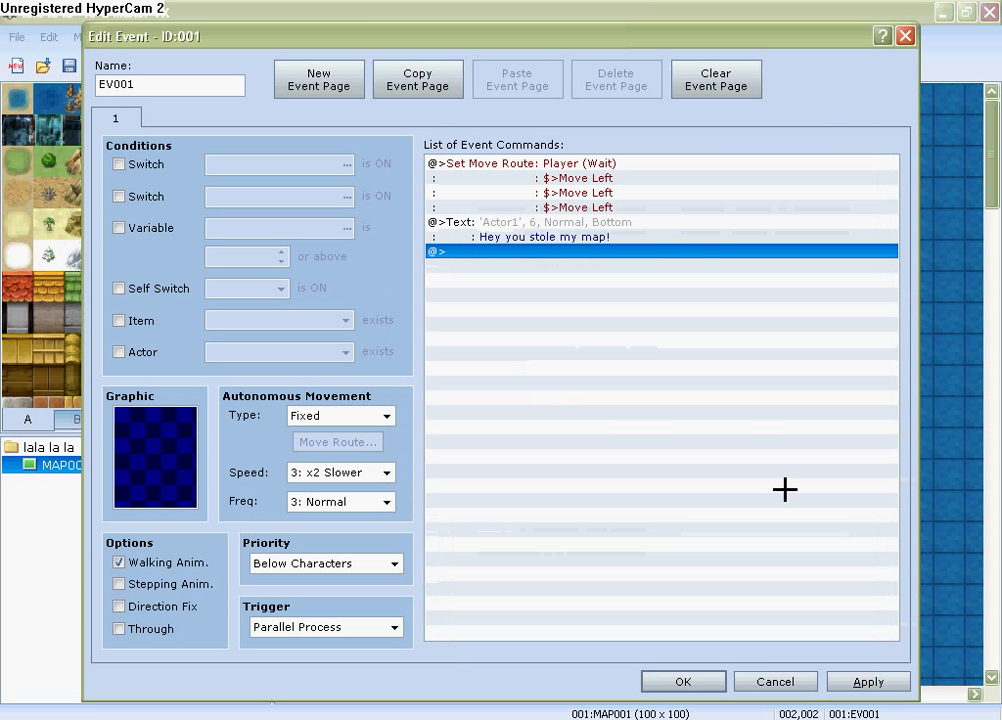
Add a second Show Text message, "NO I DIDN'T!", with People4's helmeted soldier face.
{"action": "double_click", "coordinate": [548, 254]}
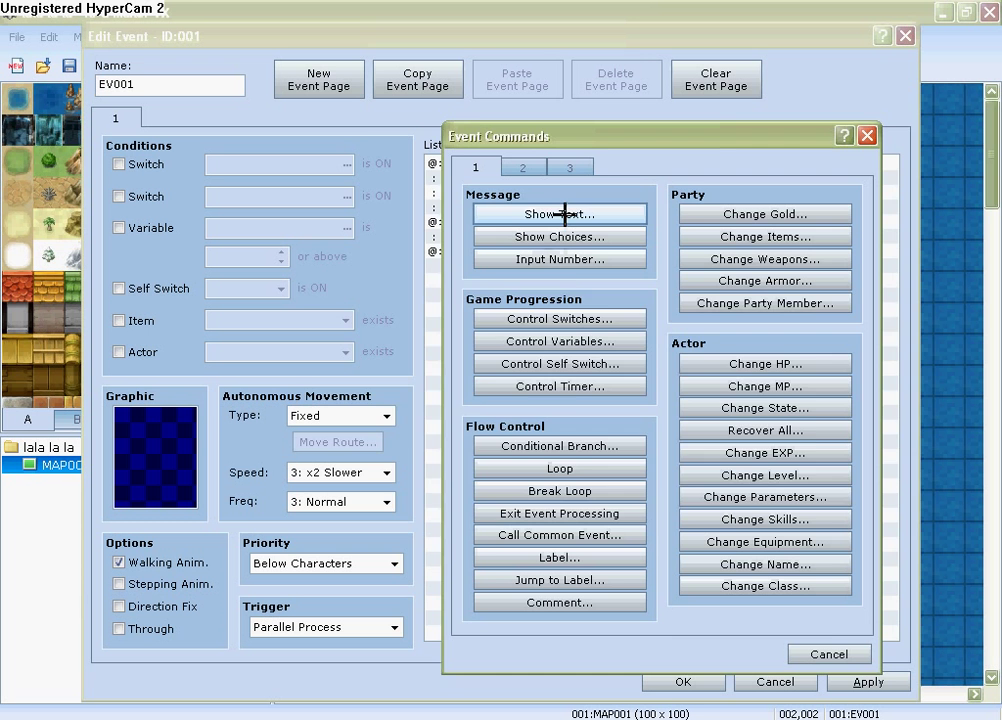
{"action": "left_click", "coordinate": [559, 215]}
{"action": "double_click", "coordinate": [461, 380]}
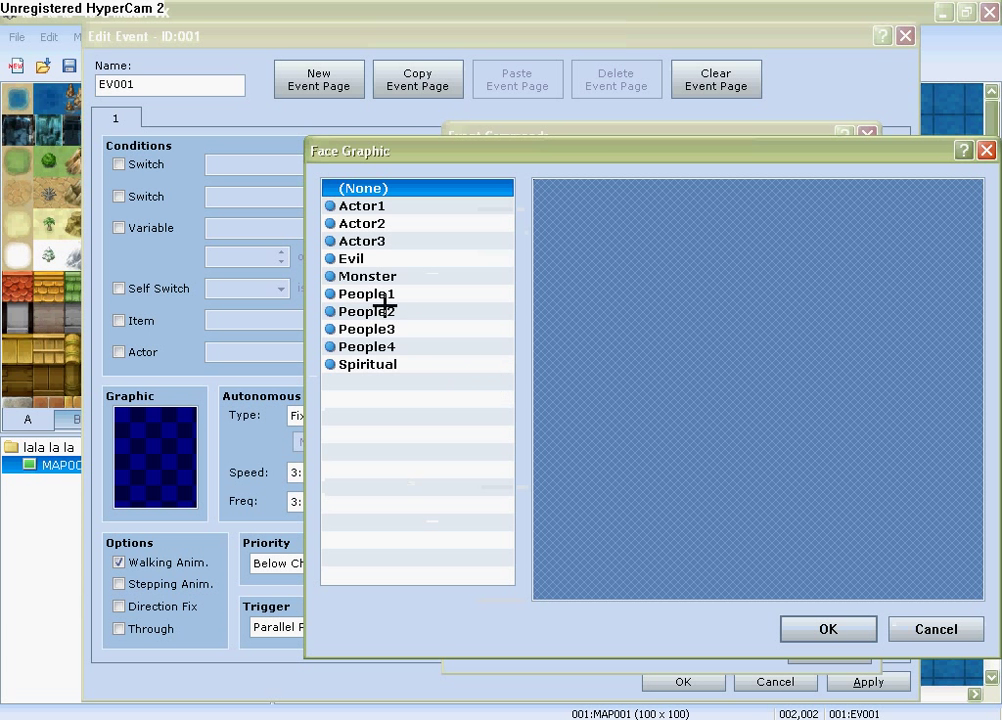
{"action": "left_click", "coordinate": [414, 348]}
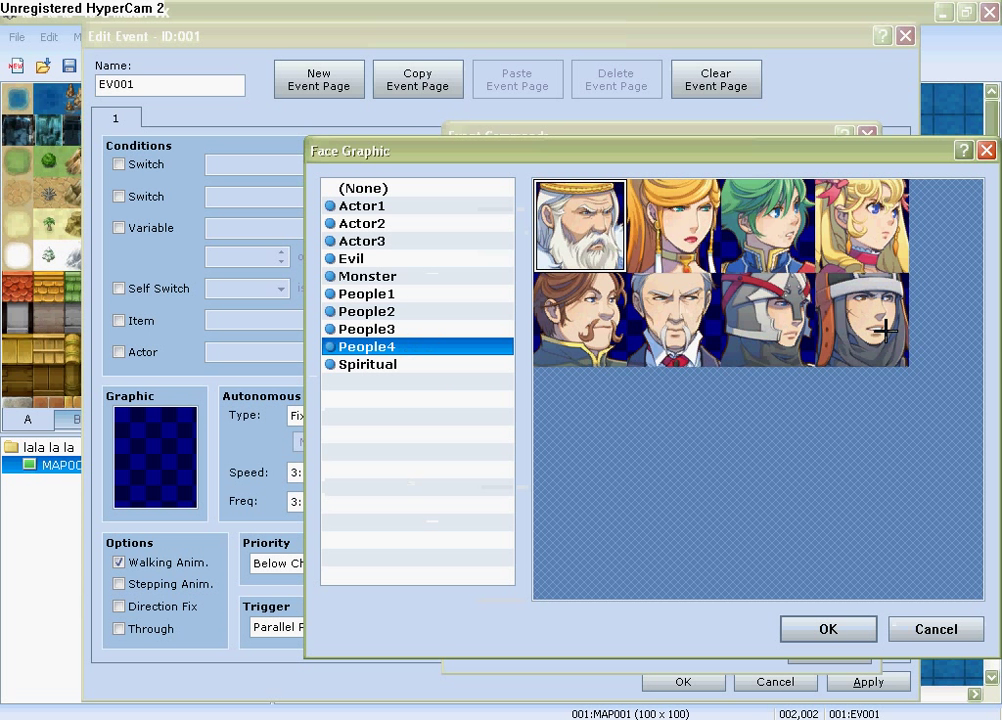
{"action": "left_click", "coordinate": [886, 330]}
{"action": "left_click", "coordinate": [790, 345]}
{"action": "left_click", "coordinate": [828, 629]}
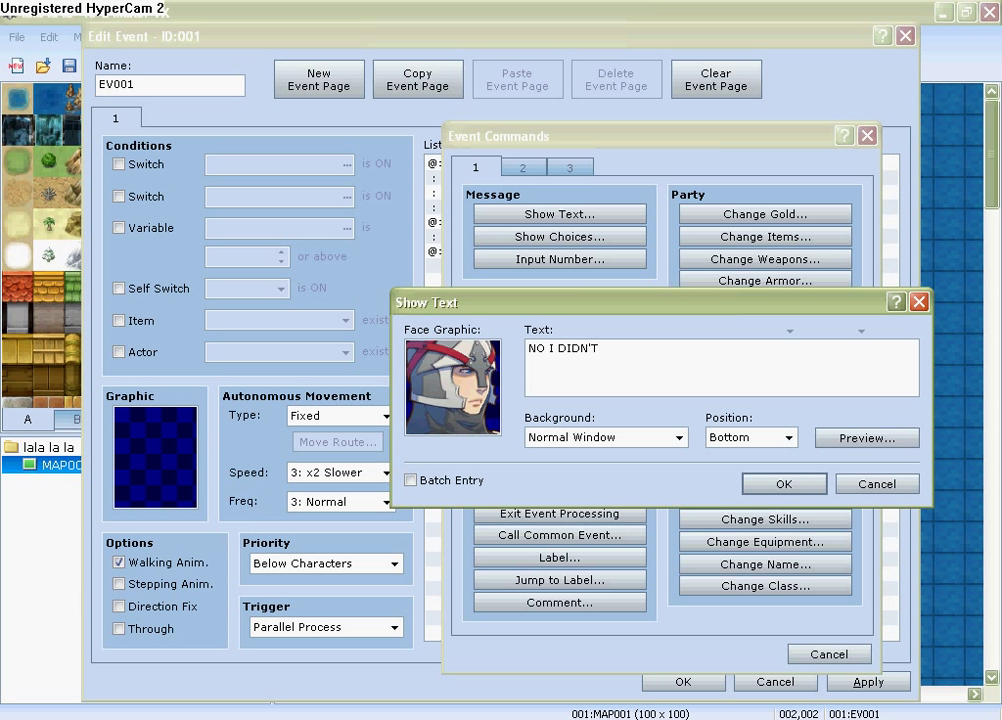
{"action": "left_click", "coordinate": [797, 481]}
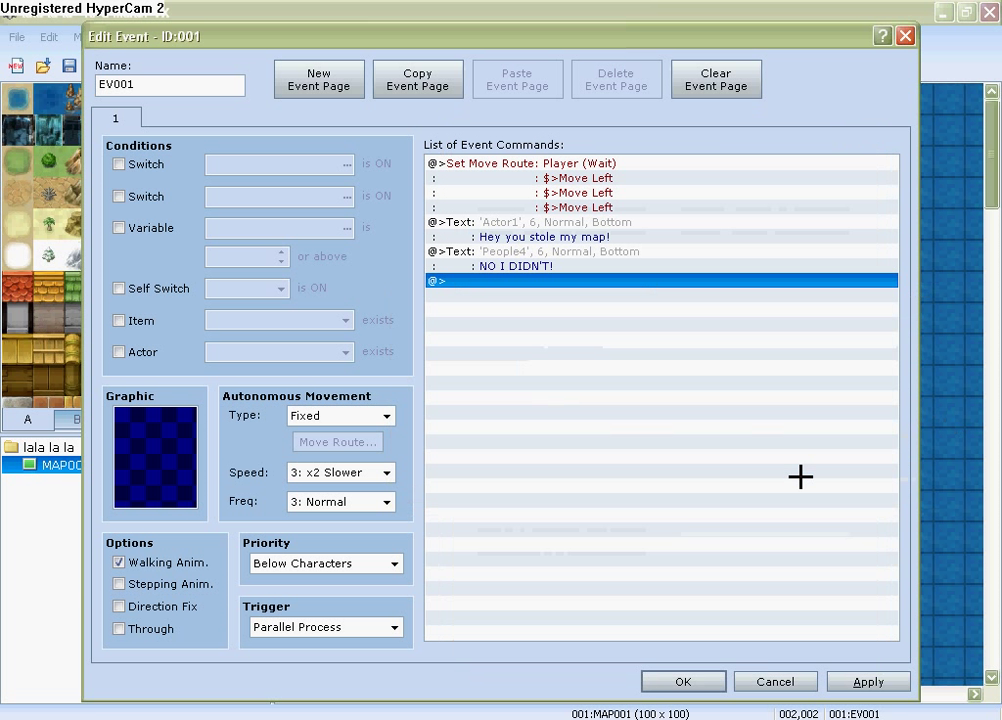
Add a Show Animation command playing 002:Melee/Fire on the player, then apply and close the event.
{"action": "double_click", "coordinate": [537, 282]}
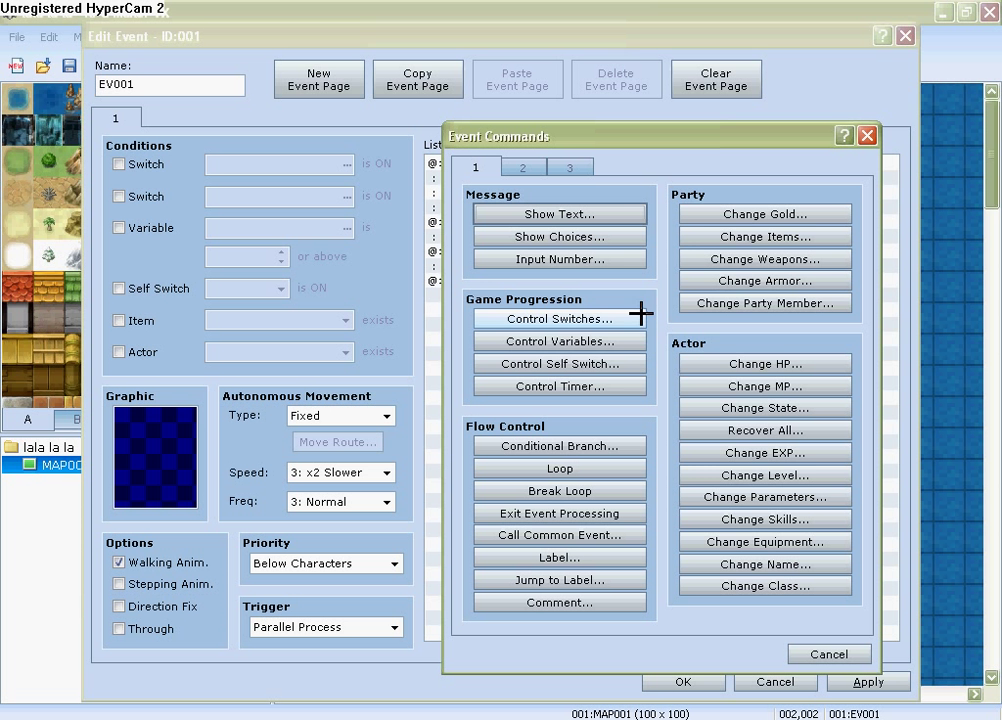
{"action": "left_click", "coordinate": [533, 166]}
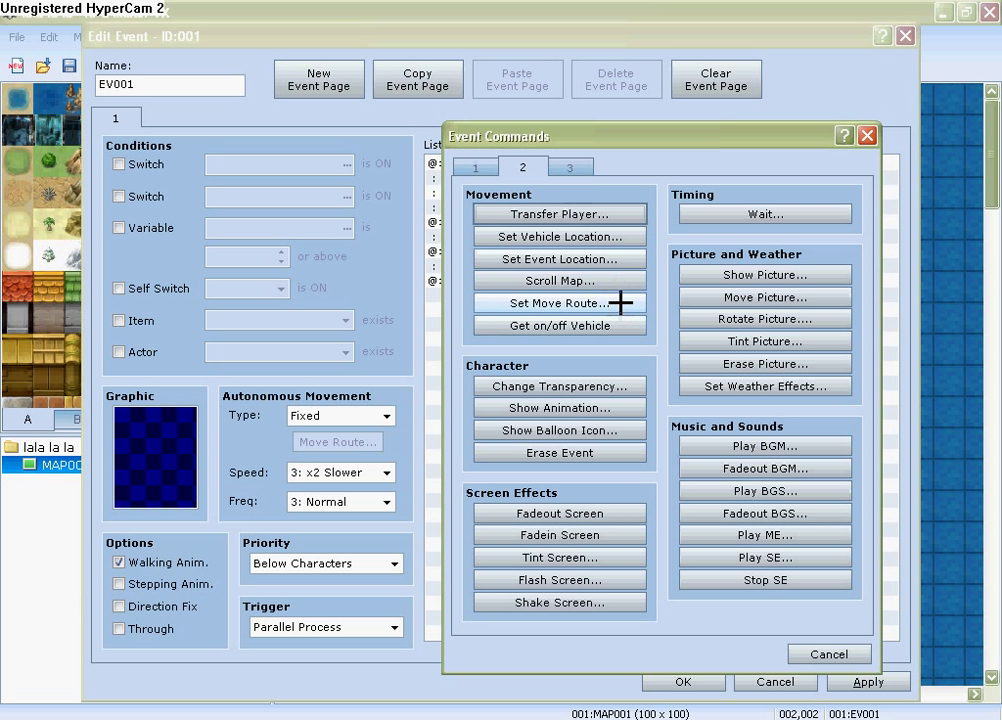
{"action": "left_click", "coordinate": [612, 408]}
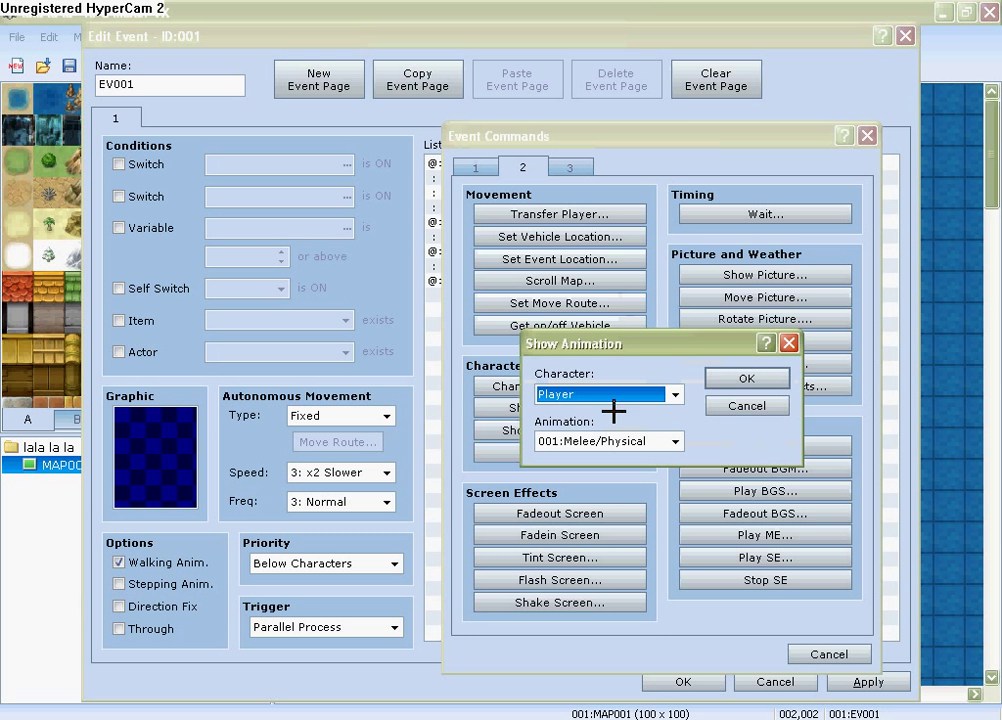
{"action": "left_click", "coordinate": [675, 441]}
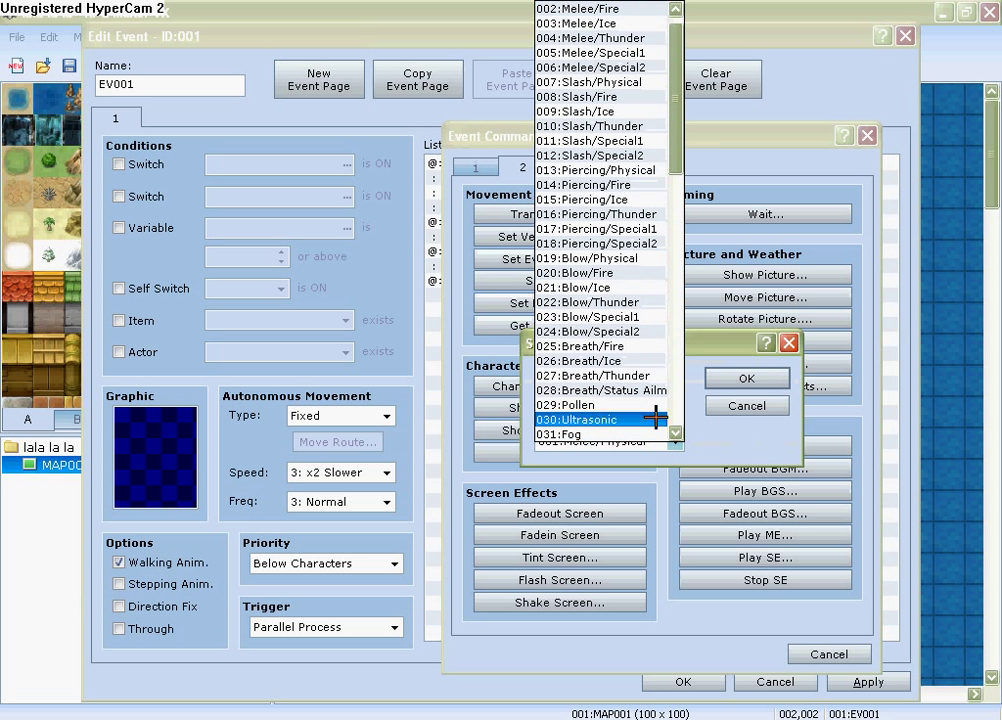
{"action": "left_click_drag", "start_coordinate": [668, 38], "coordinate": [655, 9]}
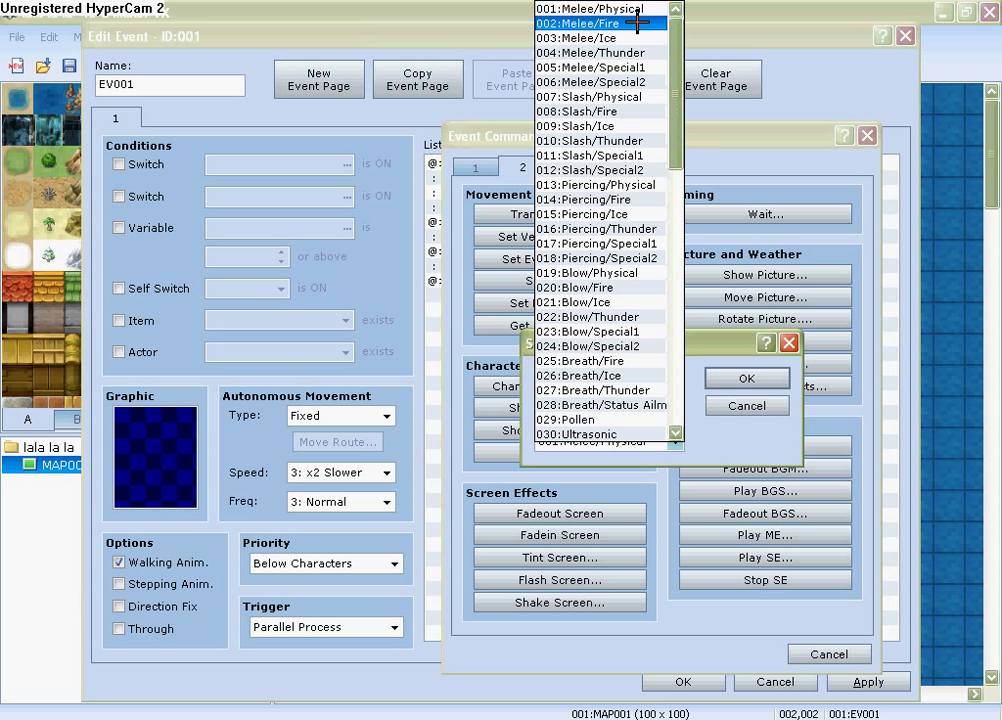
{"action": "left_click", "coordinate": [635, 20]}
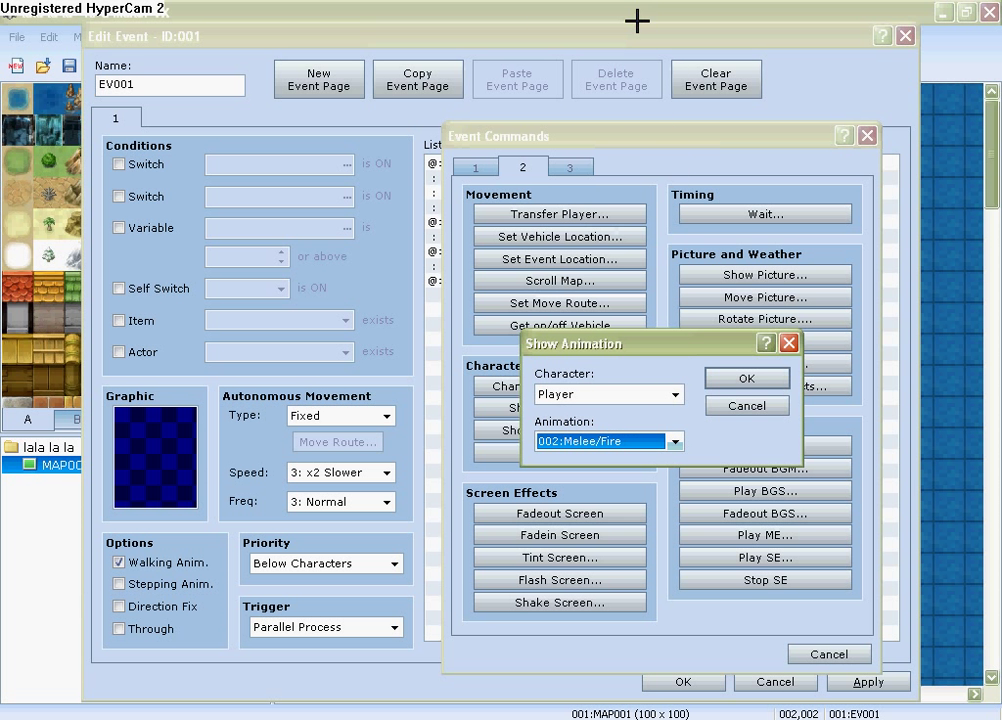
{"action": "left_click", "coordinate": [752, 375]}
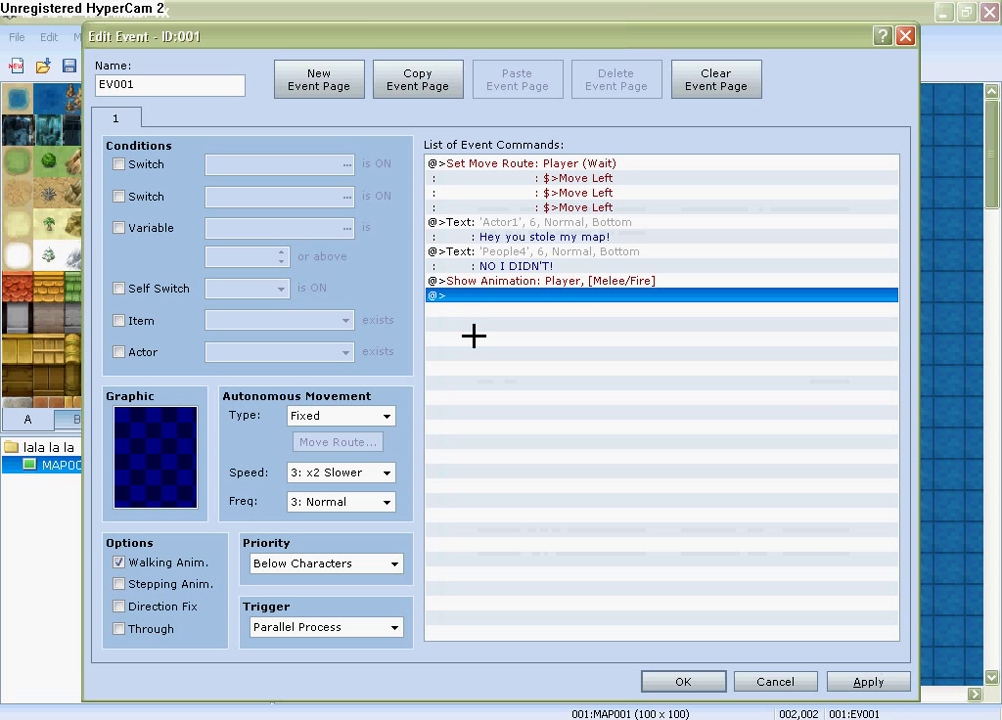
{"action": "left_click", "coordinate": [866, 679]}
{"action": "left_click", "coordinate": [679, 680]}
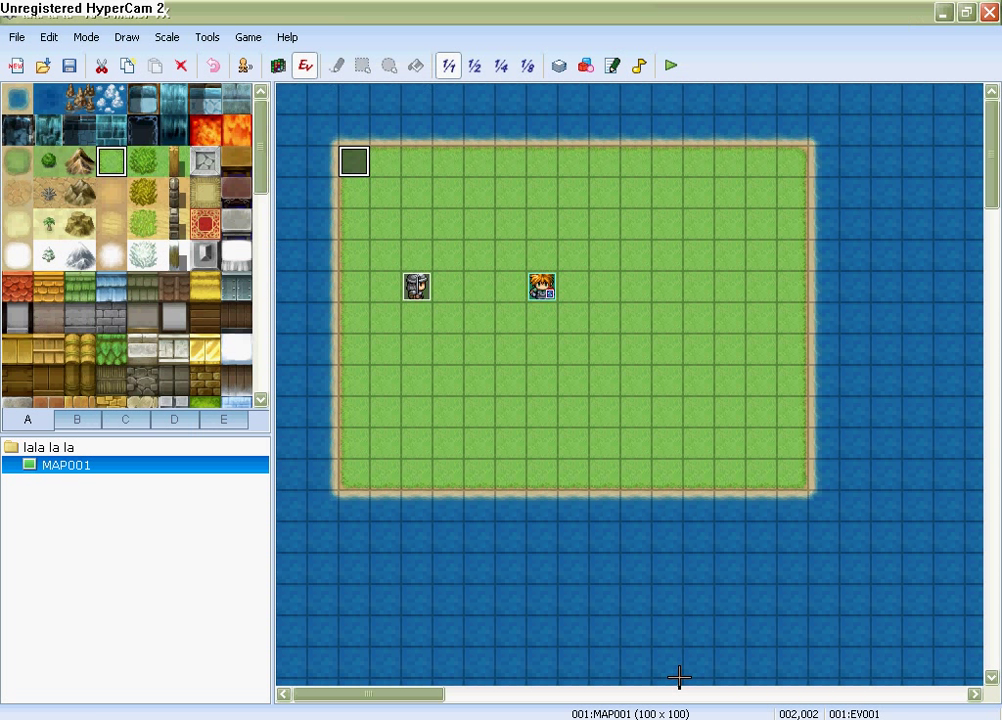
Save the project and start a playtest, then switch back to the editor.
{"action": "left_click", "coordinate": [668, 66]}
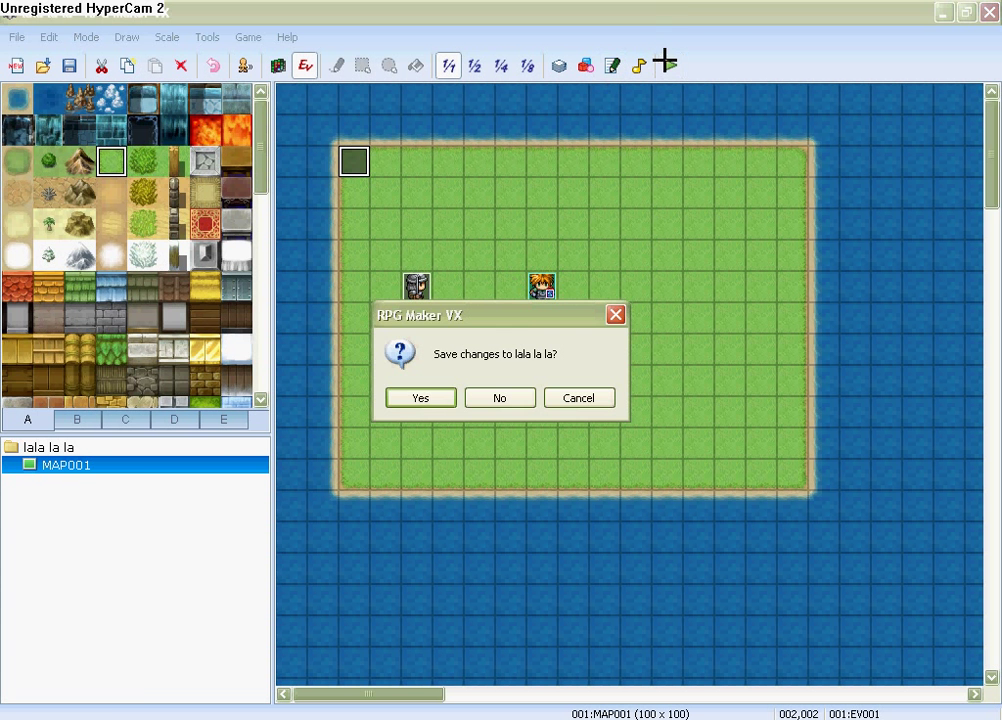
{"action": "left_click", "coordinate": [416, 398]}
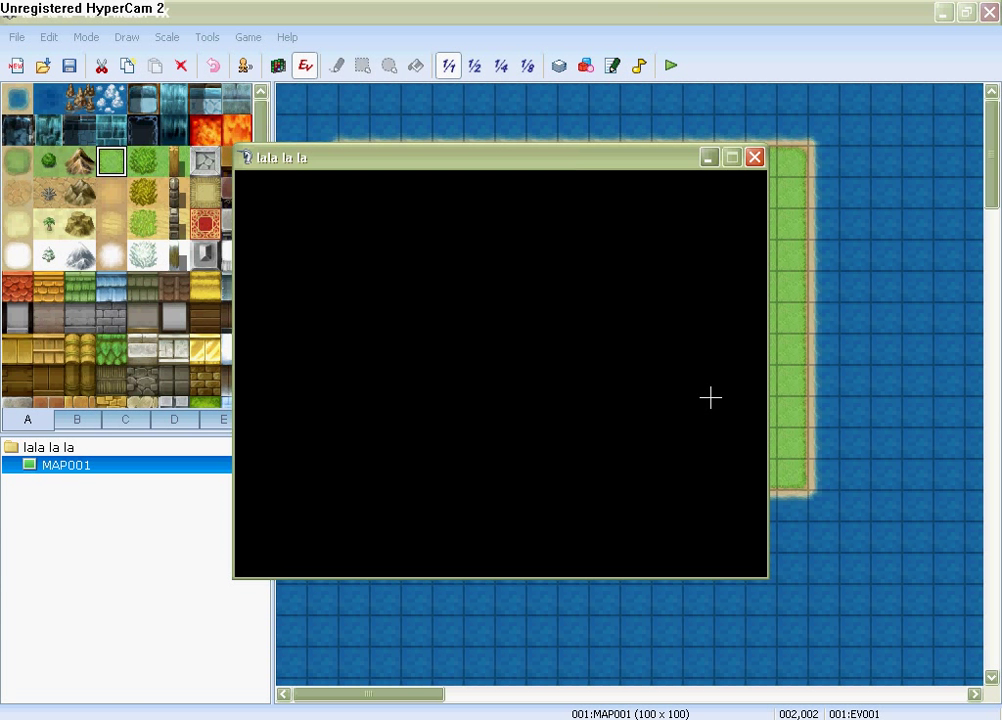
{"action": "key", "text": "Return"}
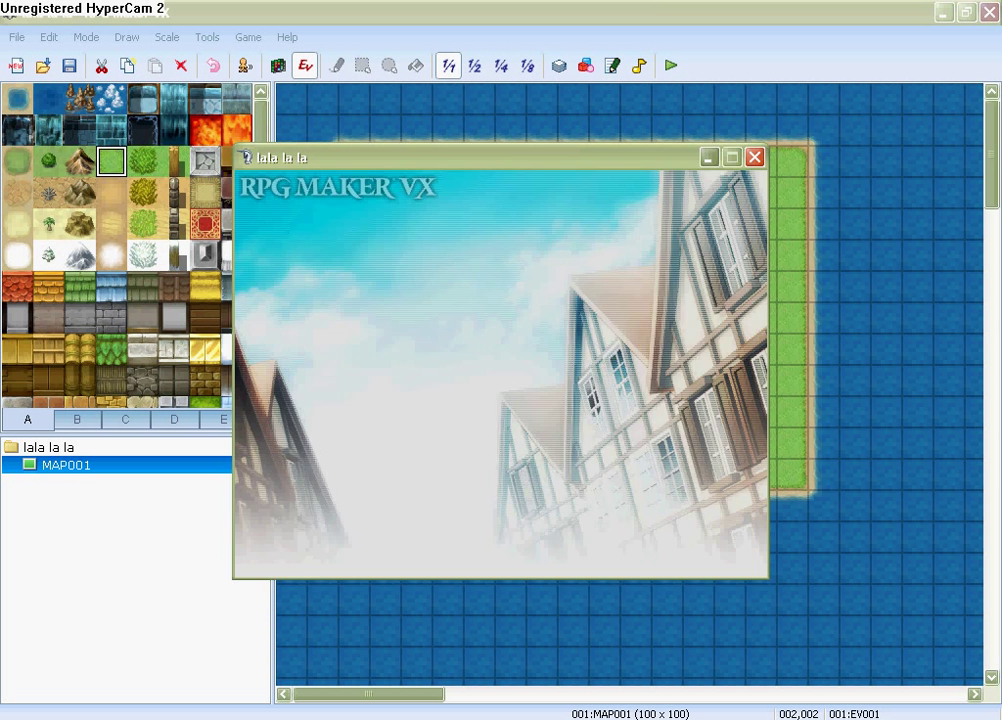
{"action": "key", "text": "alt+Tab"}
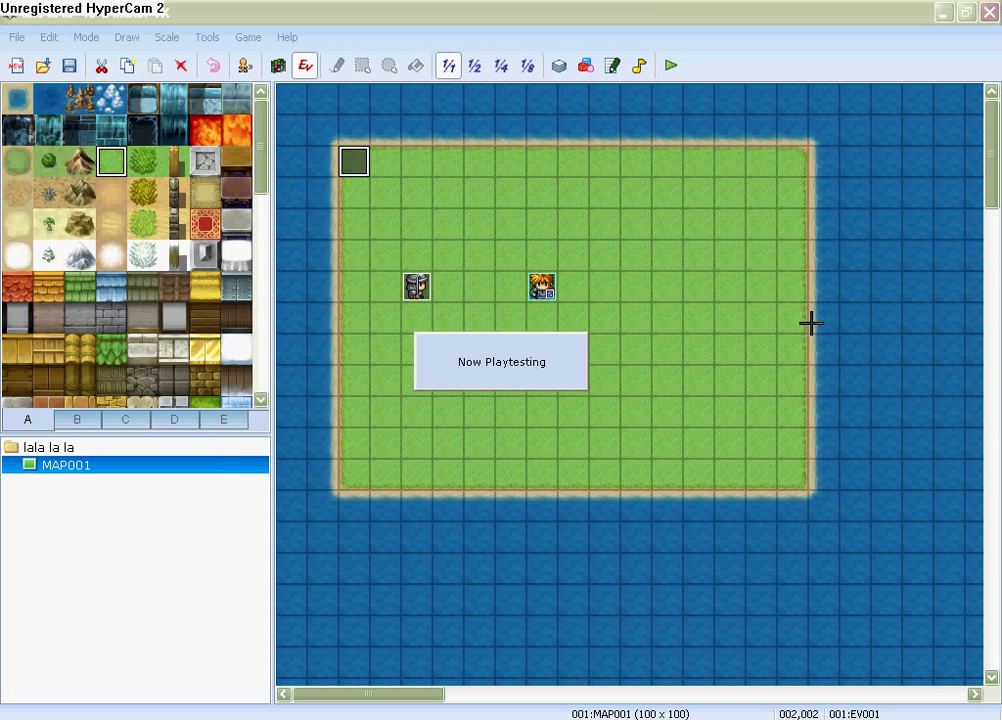
Playtest a new game through the dialogue until the animation plays, then close the game window.
{"action": "left_click", "coordinate": [669, 65]}
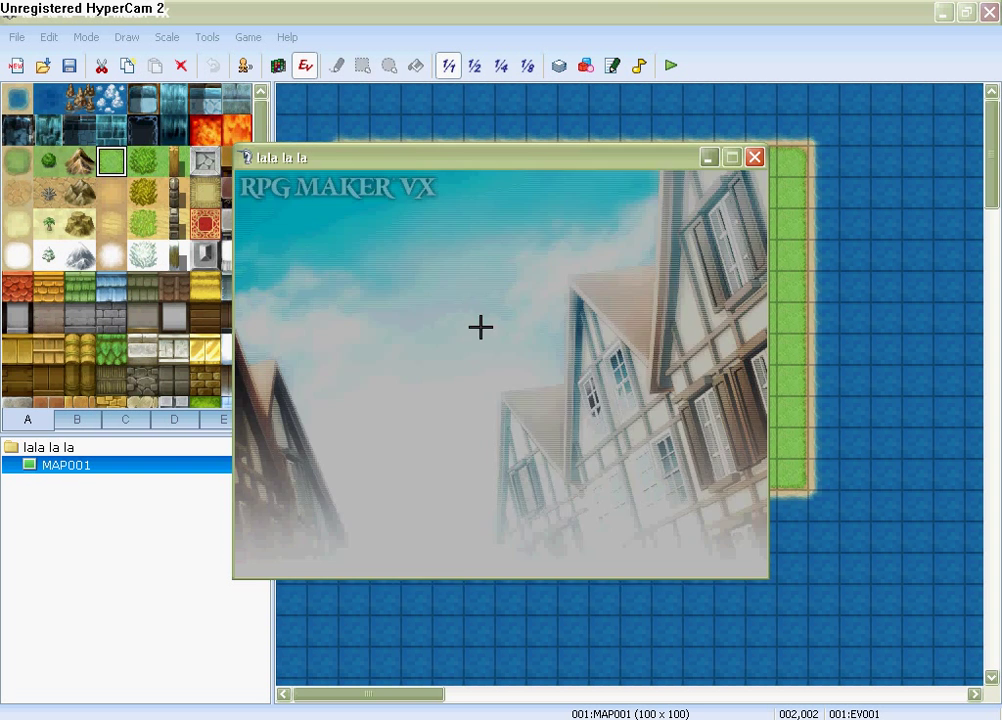
{"action": "key", "text": "Return"}
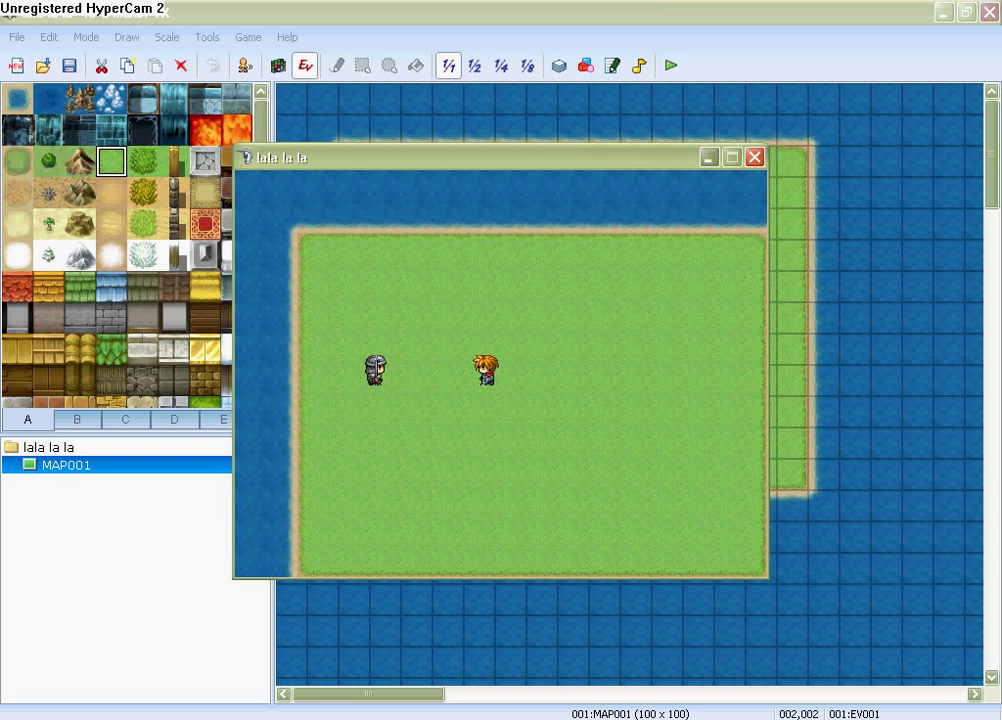
{"action": "key", "text": "Left"}
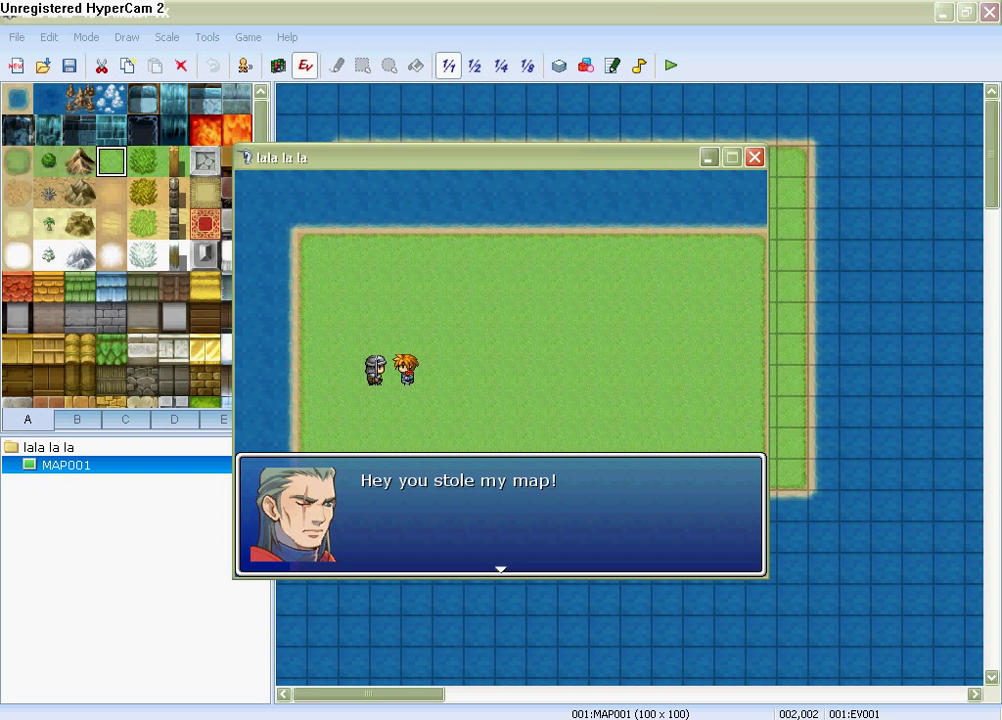
{"action": "key", "text": "Return"}
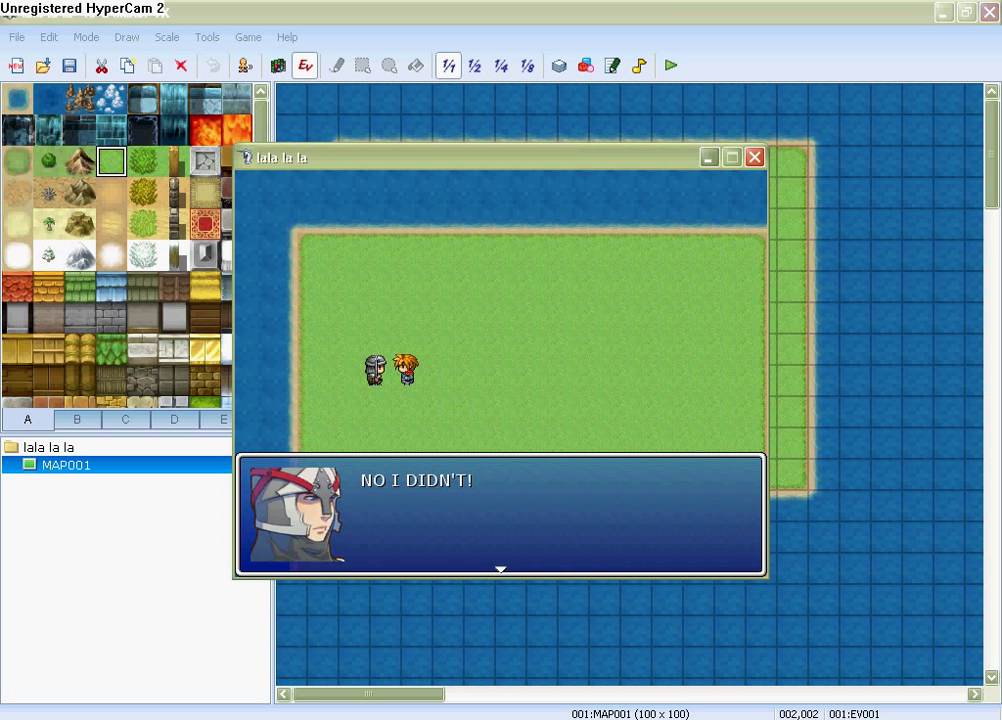
{"action": "key", "text": "Return"}
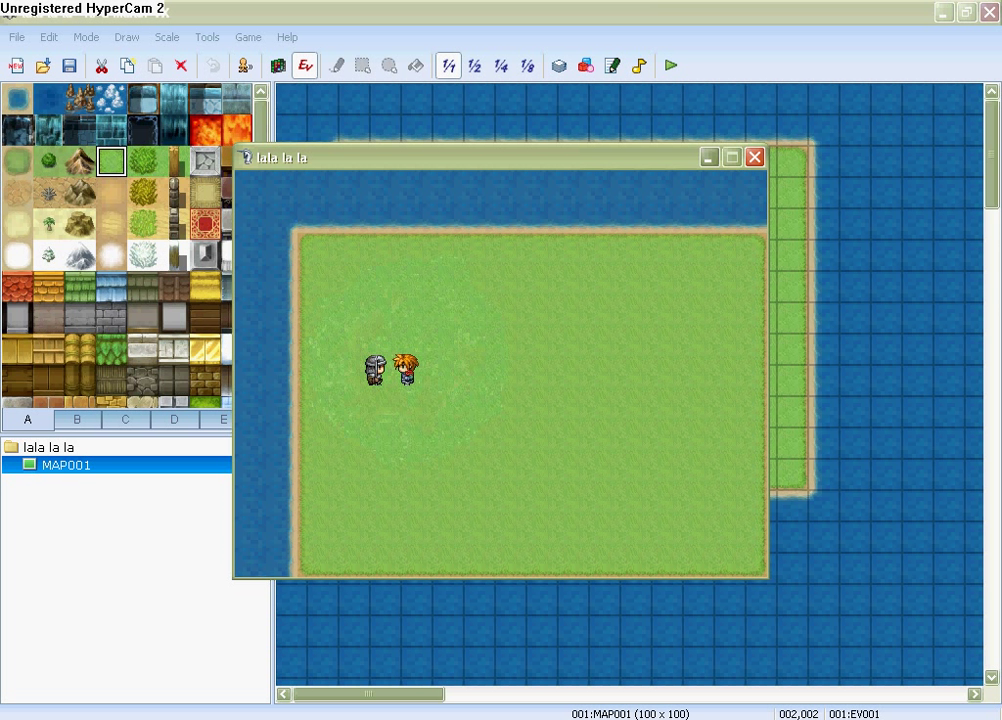
{"action": "left_click", "coordinate": [753, 157]}
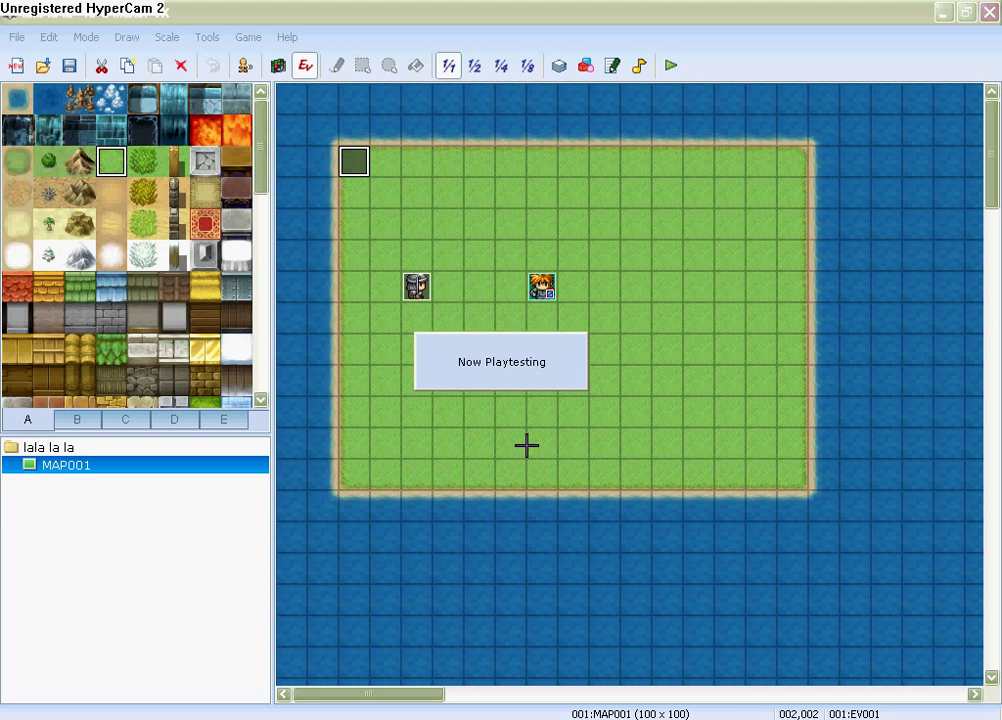
Add a Set Move Route command moving the player one tile right.
{"action": "double_click", "coordinate": [356, 165]}
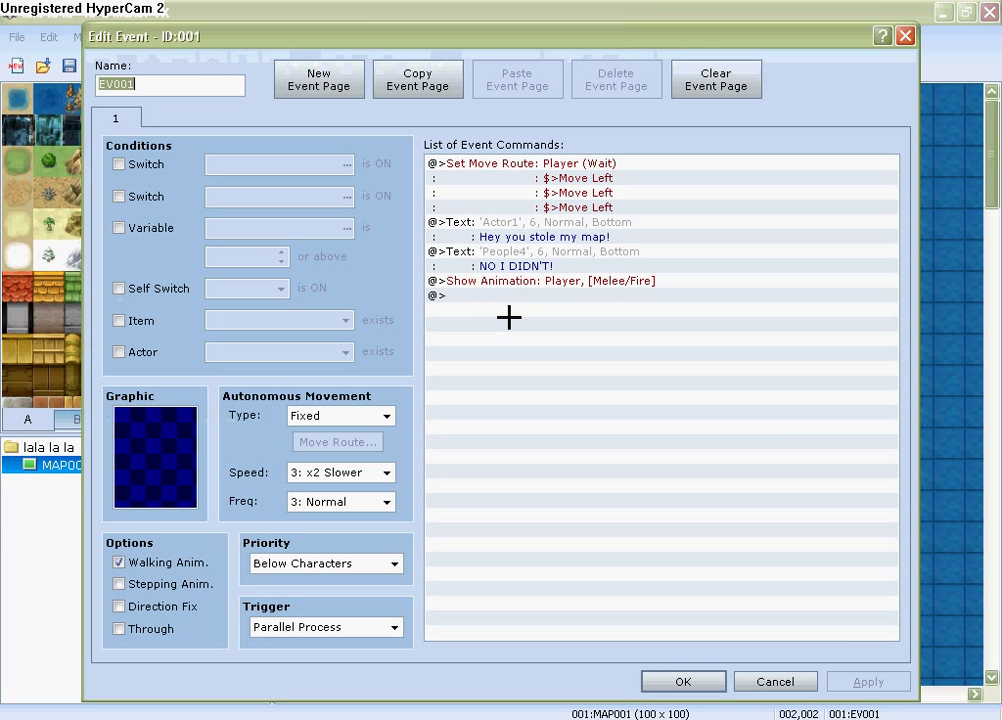
{"action": "double_click", "coordinate": [564, 297]}
{"action": "left_click", "coordinate": [560, 300]}
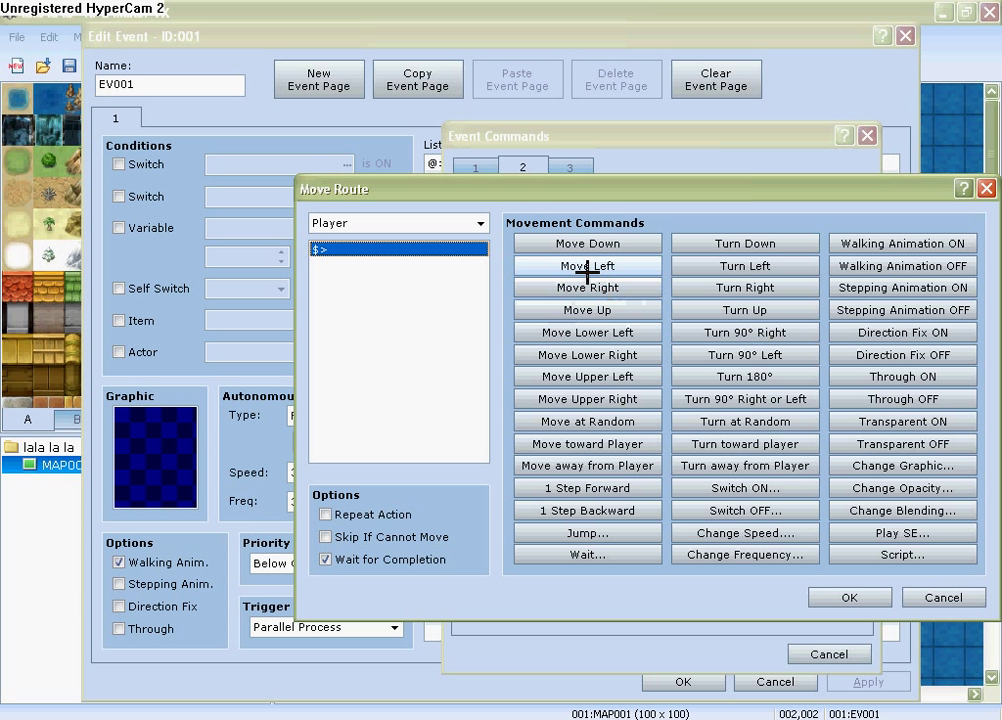
{"action": "left_click", "coordinate": [607, 288]}
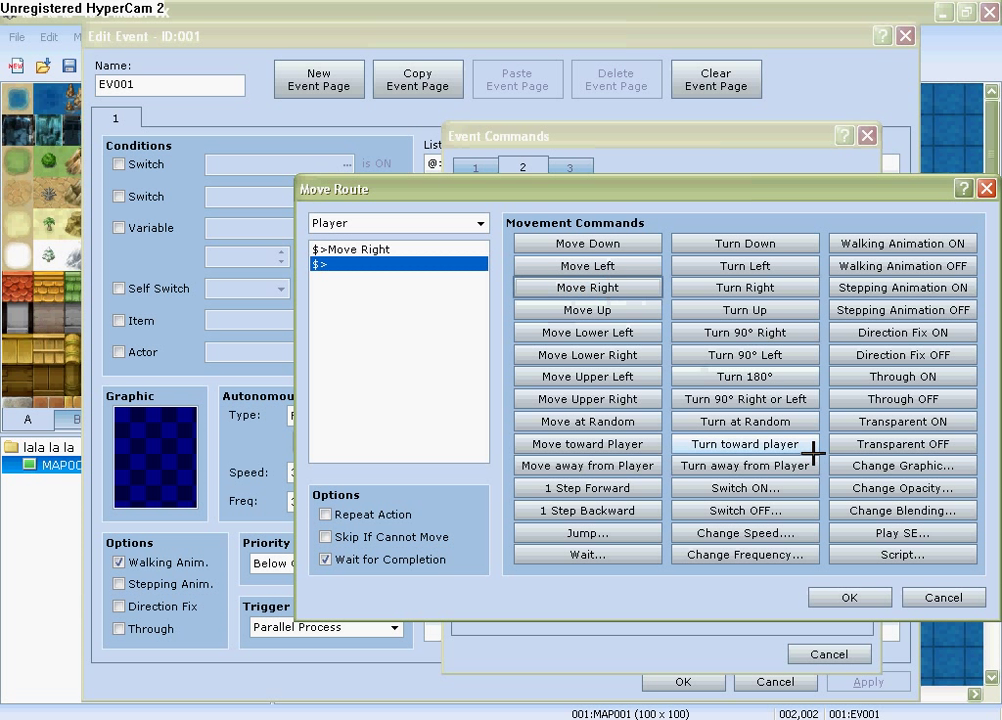
{"action": "left_click", "coordinate": [852, 598]}
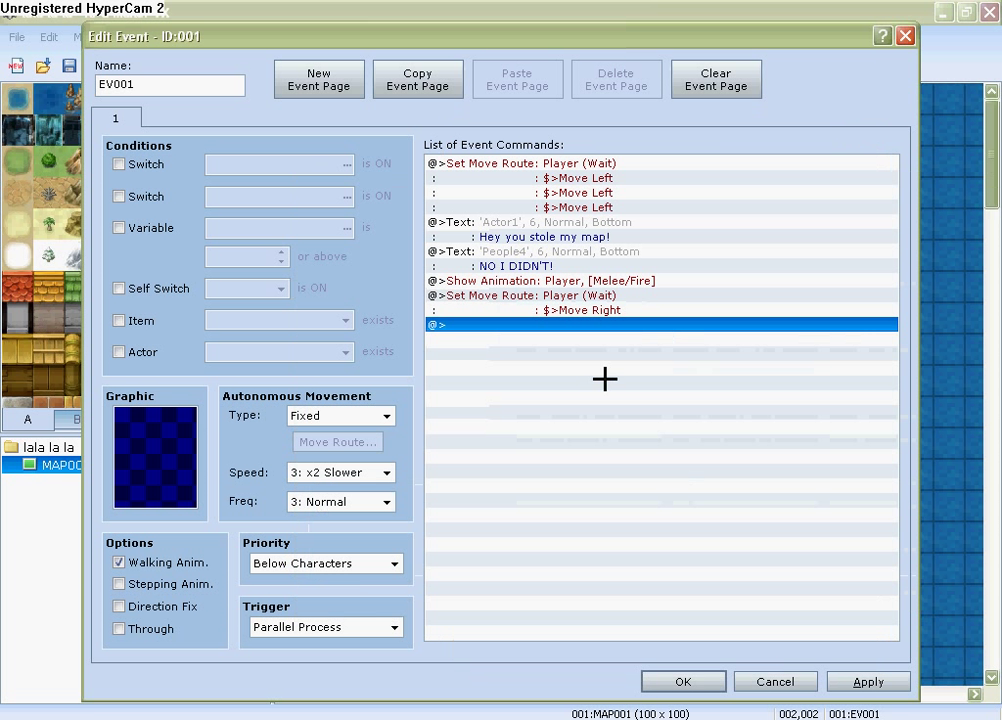
Open the event command list again and close it without adding anything.
{"action": "double_click", "coordinate": [586, 325]}
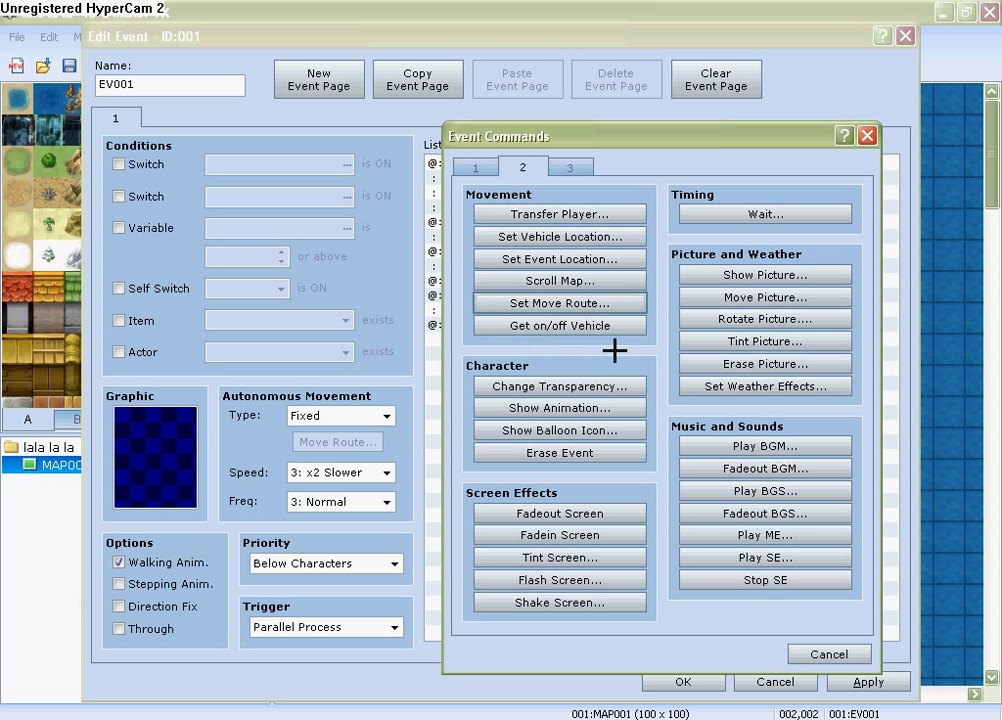
{"action": "left_click", "coordinate": [478, 168]}
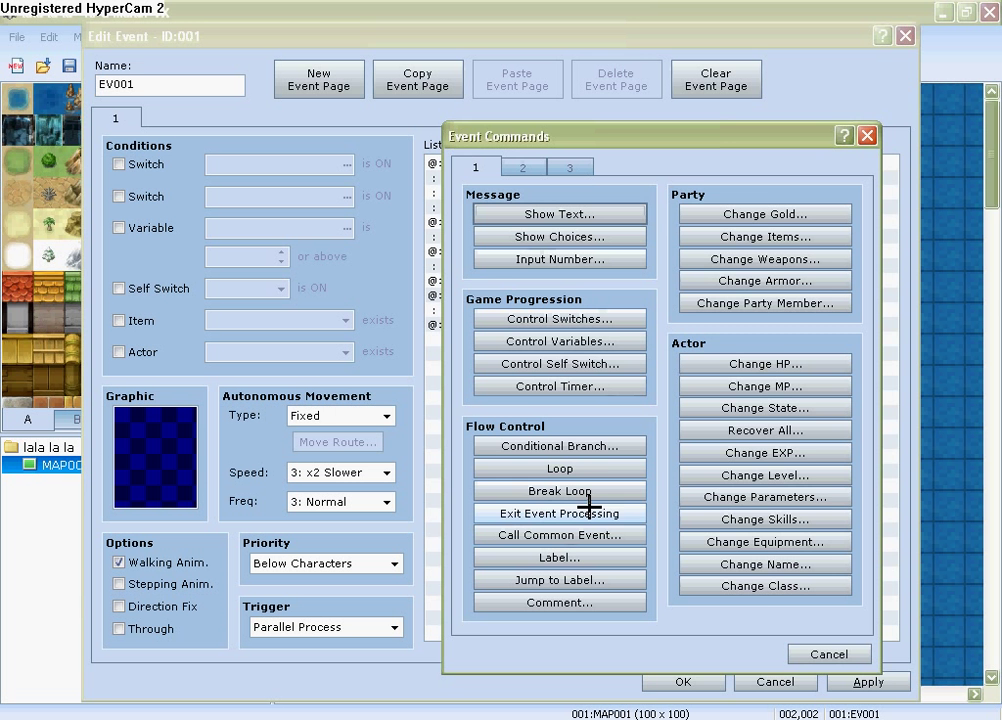
{"action": "left_click", "coordinate": [832, 652]}
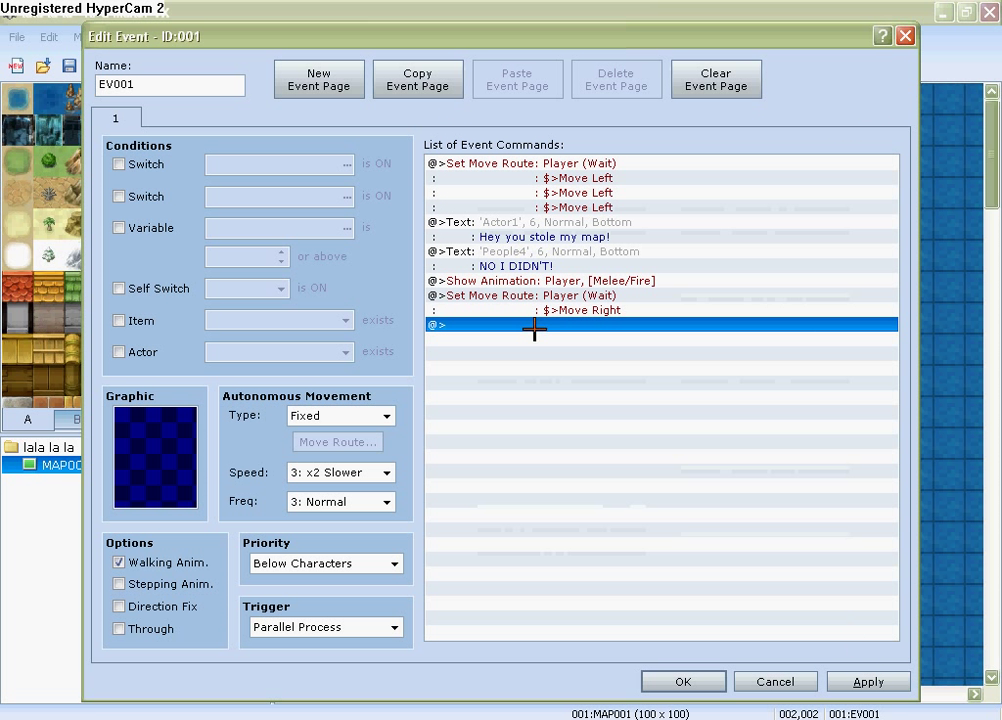
Insert a command at the end, browsing Balloon Icon and Show Picture options without adding either.
{"action": "right_click", "coordinate": [567, 324]}
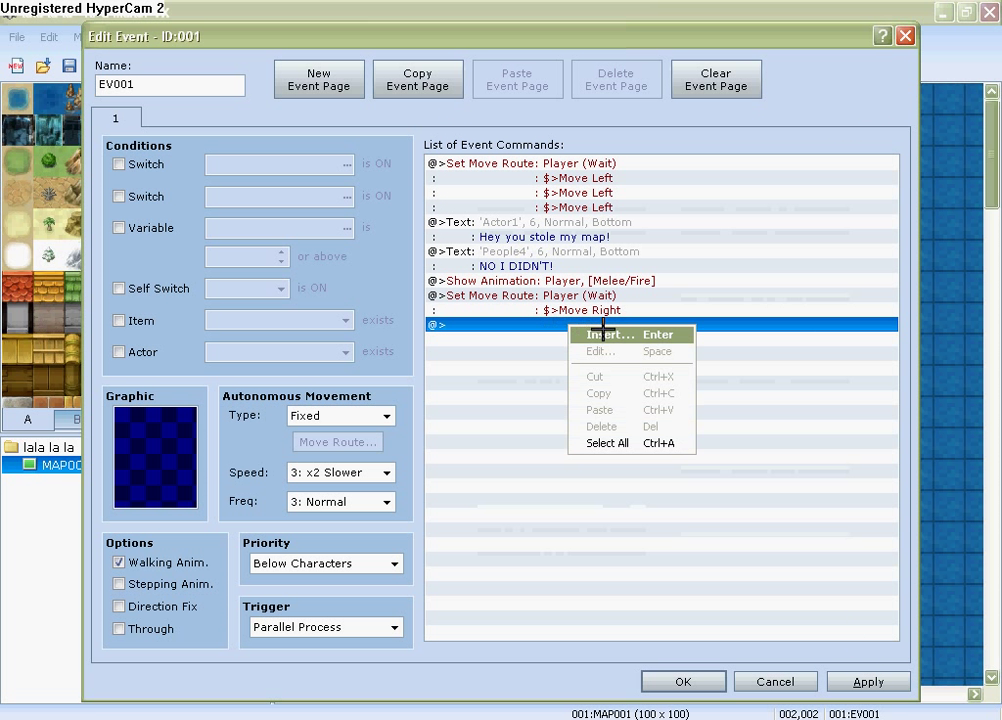
{"action": "left_click", "coordinate": [600, 331]}
{"action": "left_click", "coordinate": [607, 430]}
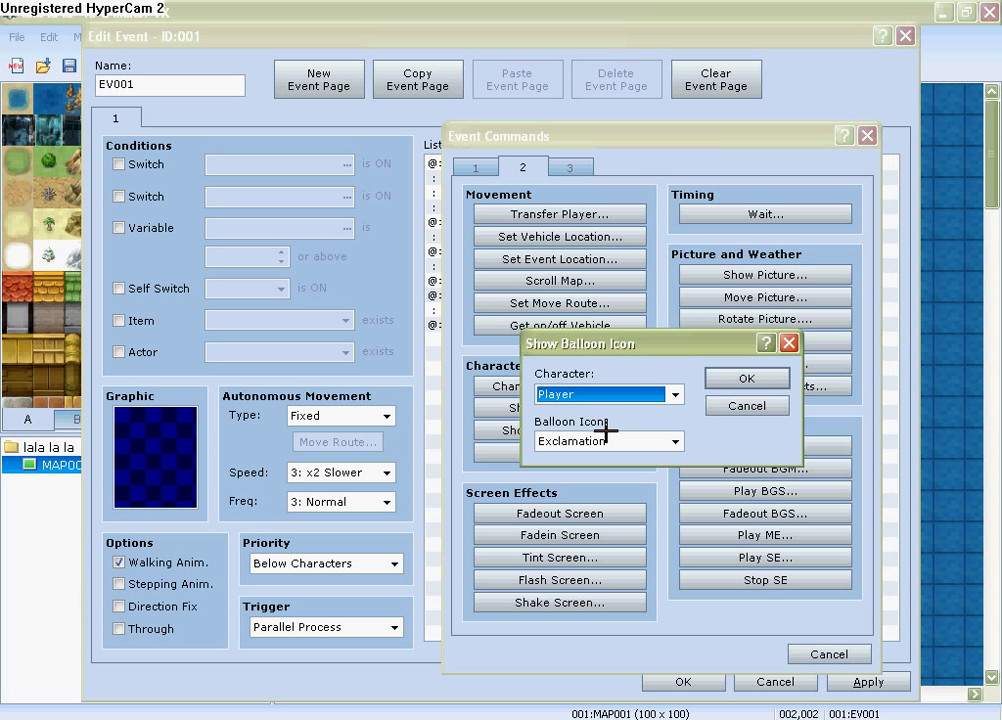
{"action": "left_click", "coordinate": [747, 408]}
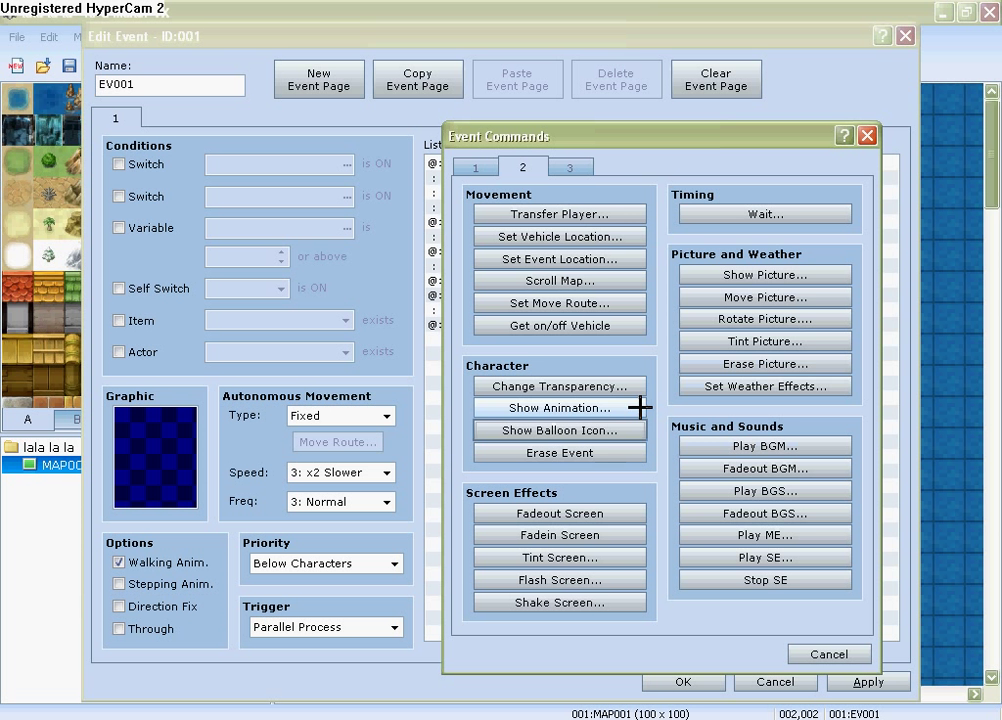
{"action": "left_click", "coordinate": [577, 165]}
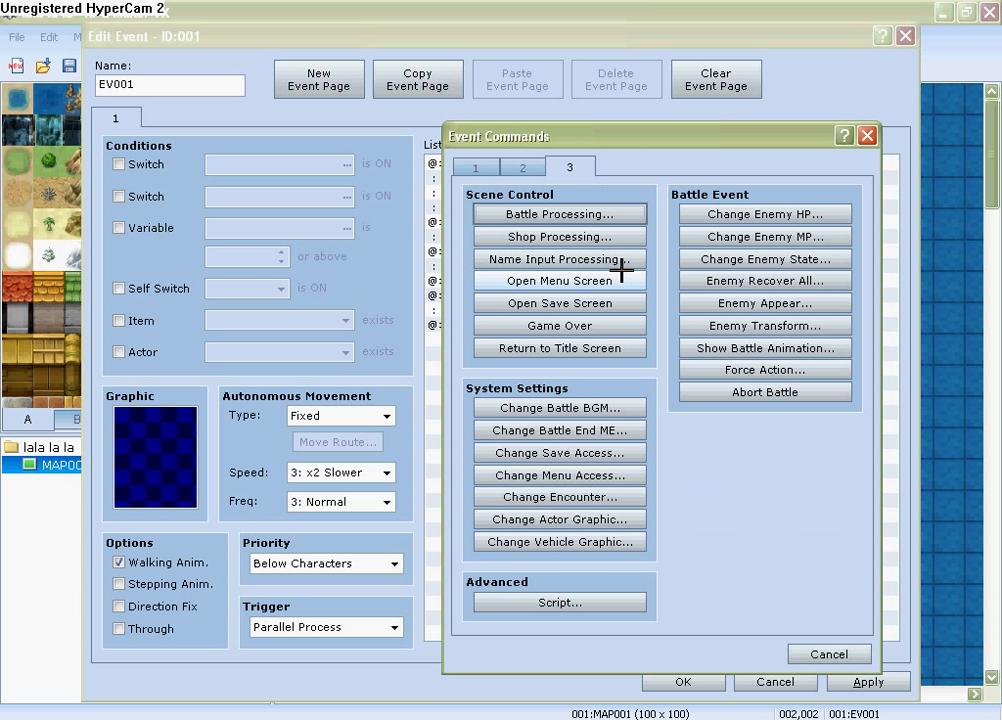
{"action": "left_click", "coordinate": [522, 166]}
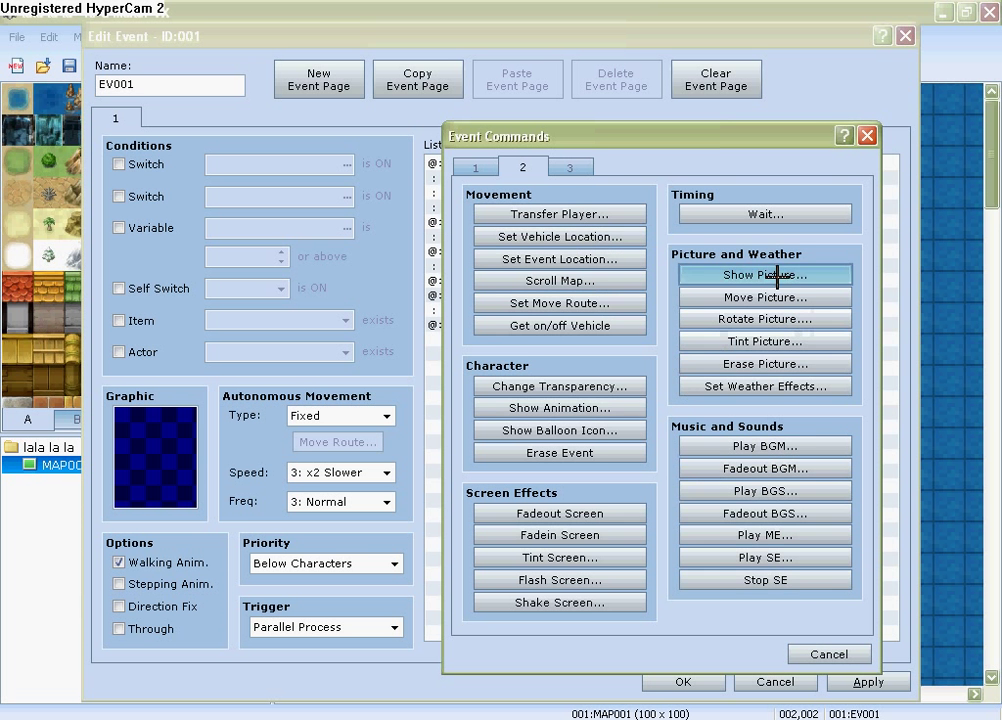
{"action": "left_click", "coordinate": [720, 274]}
{"action": "left_click", "coordinate": [715, 269]}
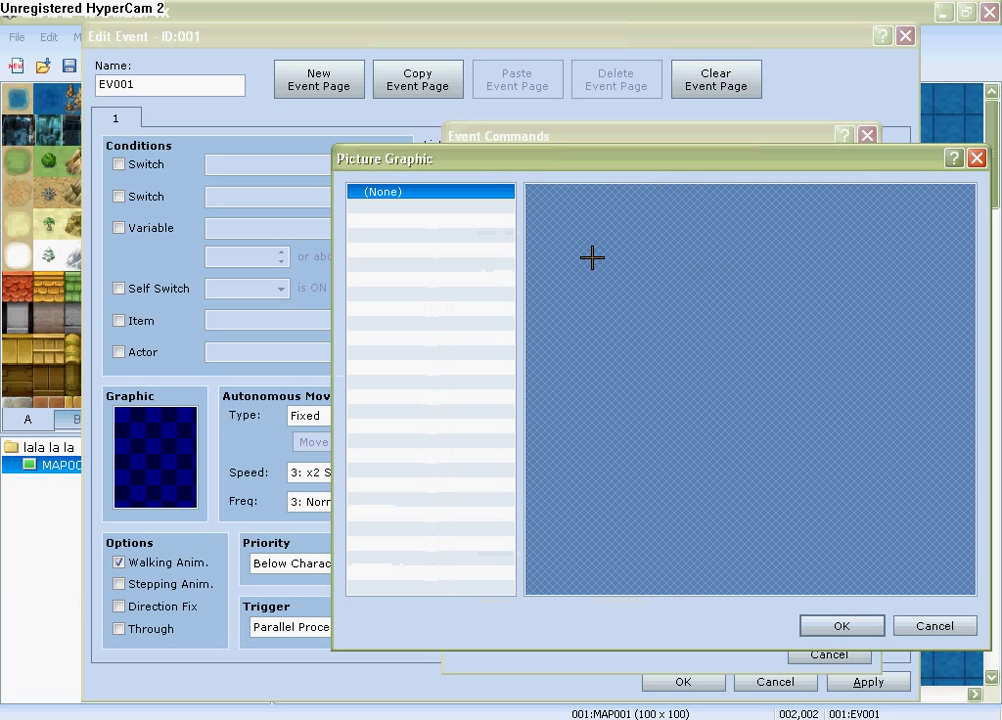
{"action": "left_click", "coordinate": [930, 626]}
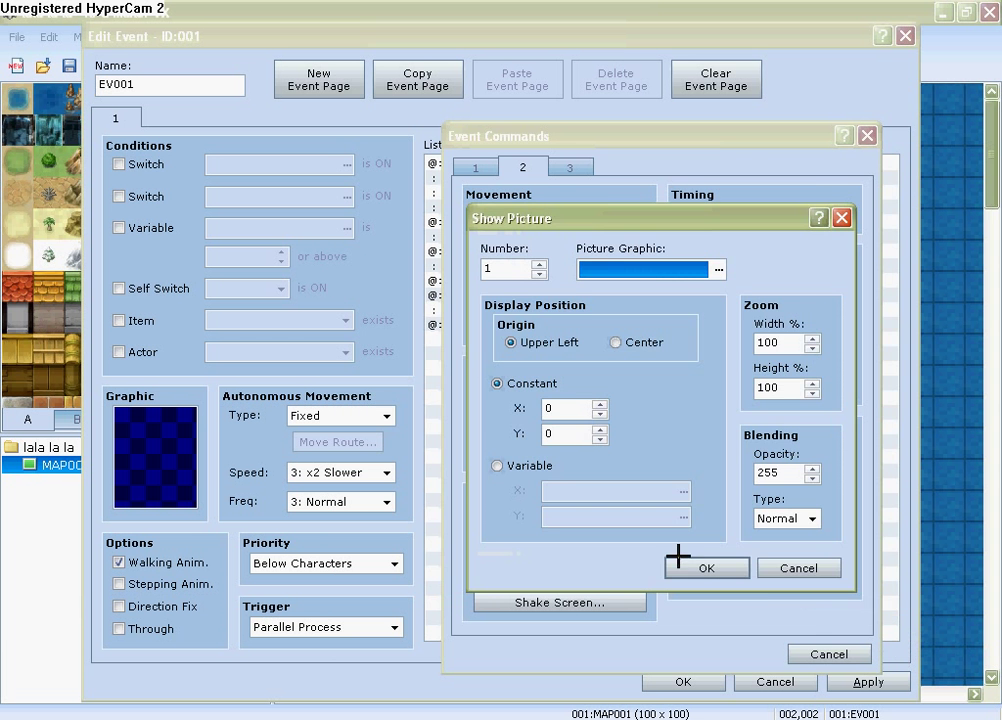
{"action": "left_click", "coordinate": [808, 568]}
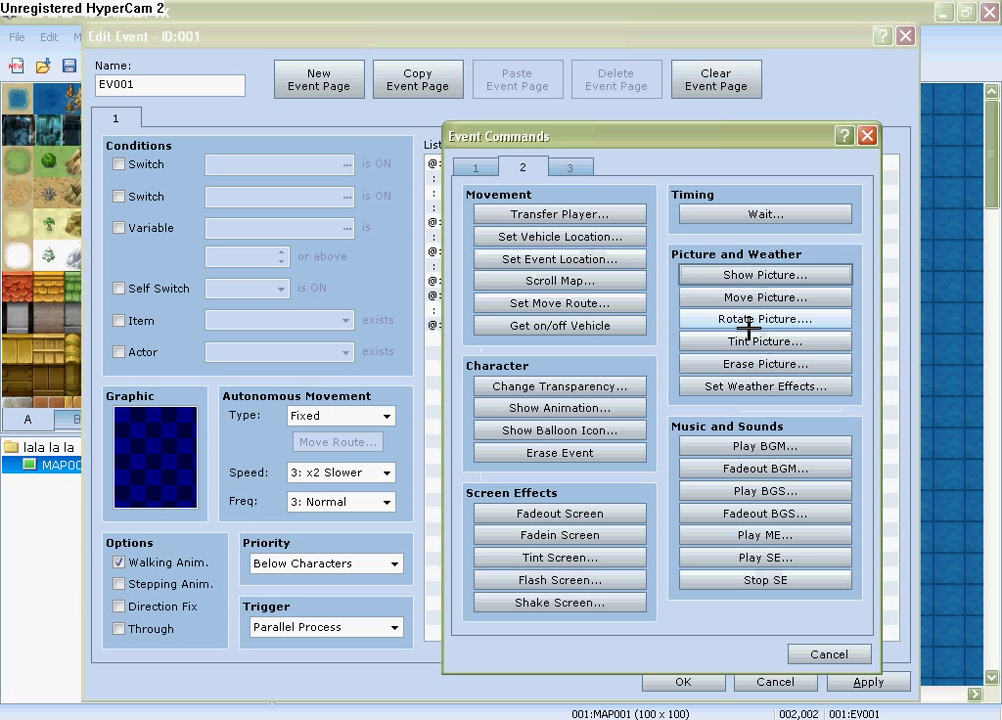
Add a Change Party Member command adding 004:Ylva and apply the event changes.
{"action": "left_click", "coordinate": [490, 164]}
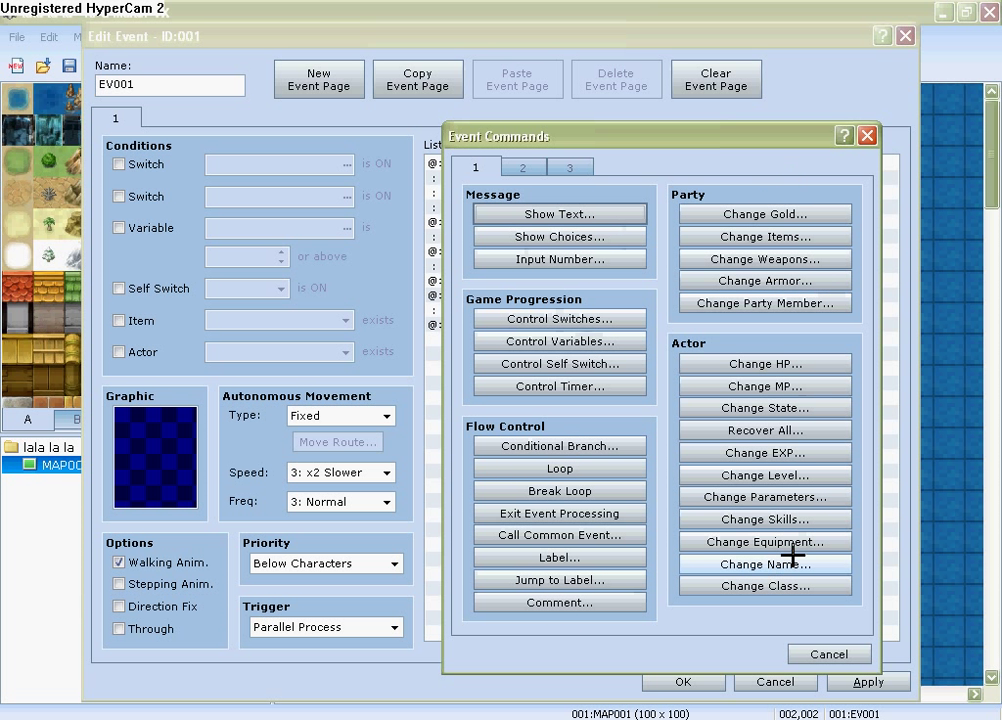
{"action": "left_click", "coordinate": [772, 305]}
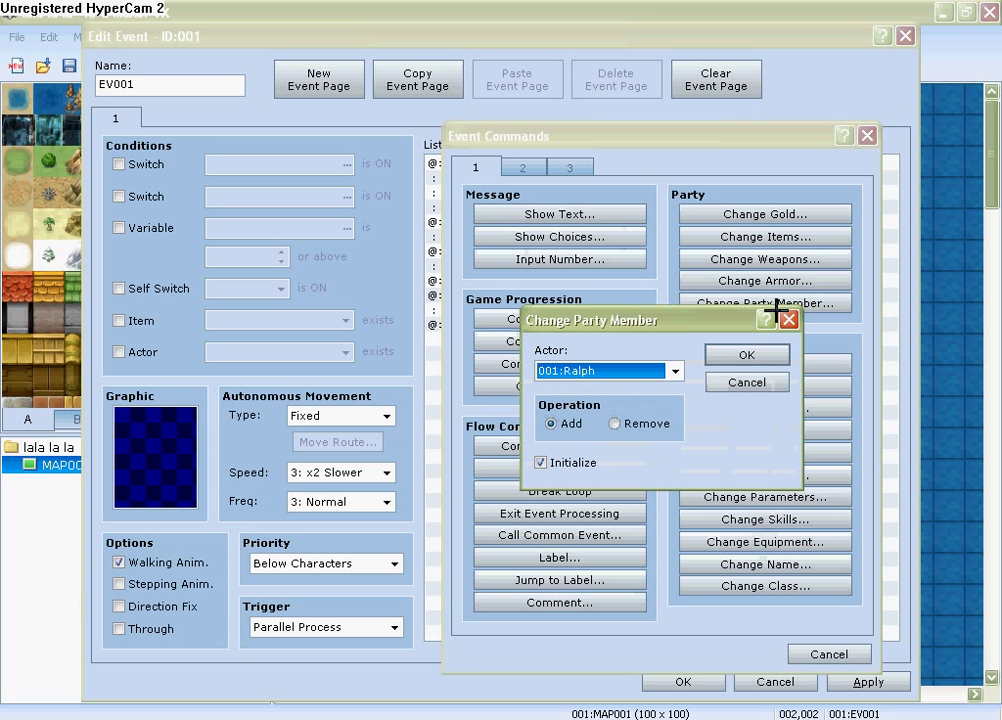
{"action": "left_click", "coordinate": [672, 372]}
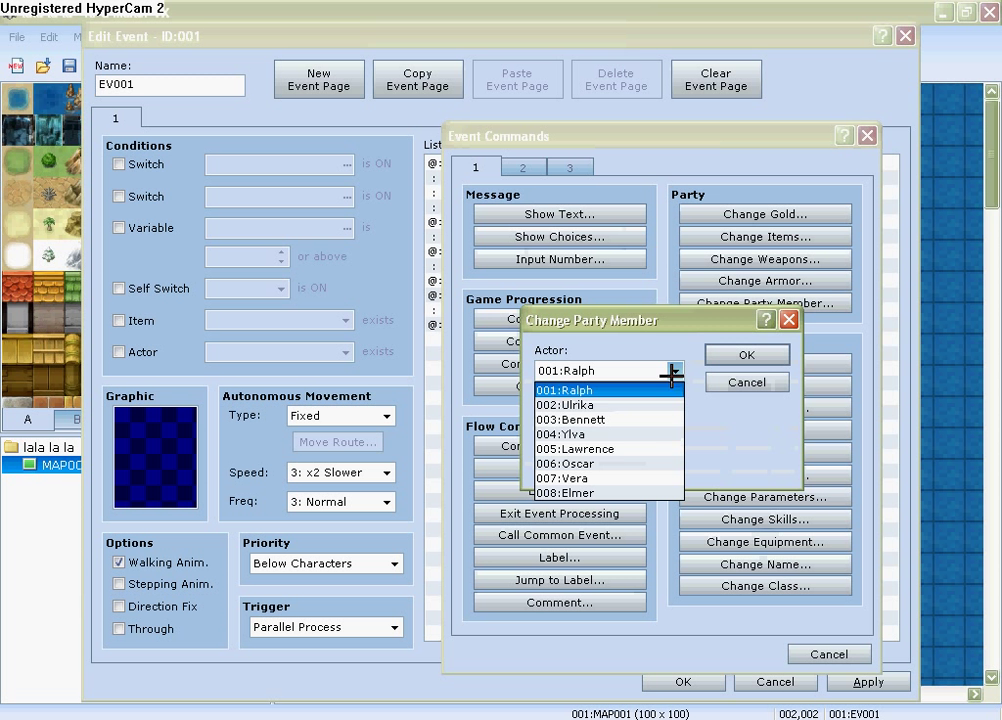
{"action": "left_click", "coordinate": [636, 433]}
{"action": "left_click", "coordinate": [745, 354]}
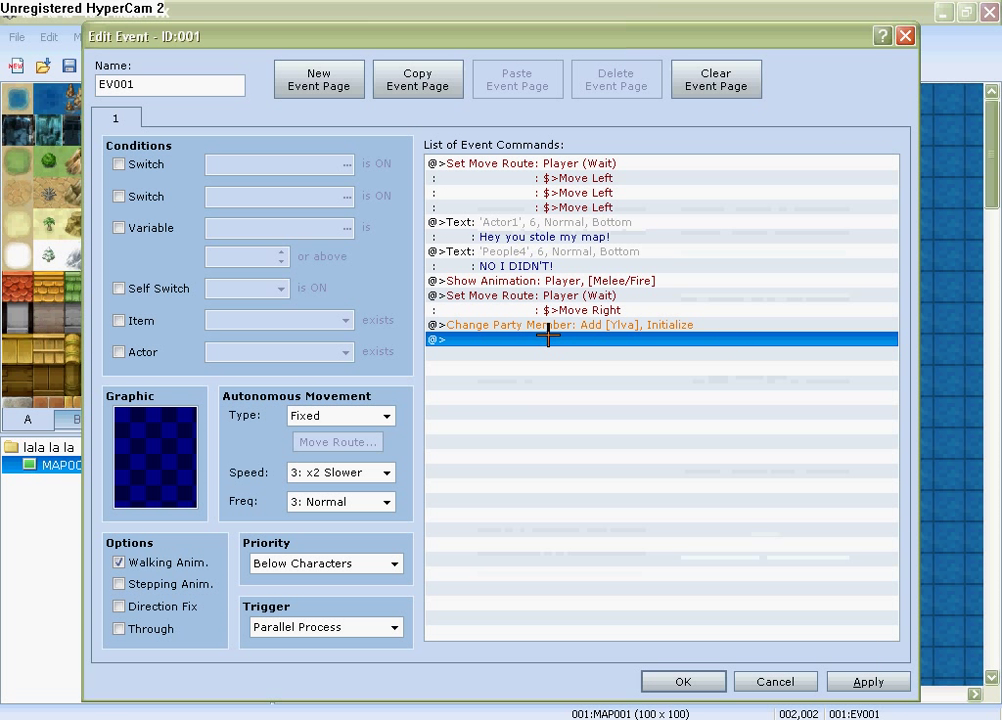
{"action": "left_click", "coordinate": [868, 682]}
Close the event editor, save, playtest through the guard's dialogue and the hero's reply, then close the game.
{"action": "left_click", "coordinate": [683, 682]}
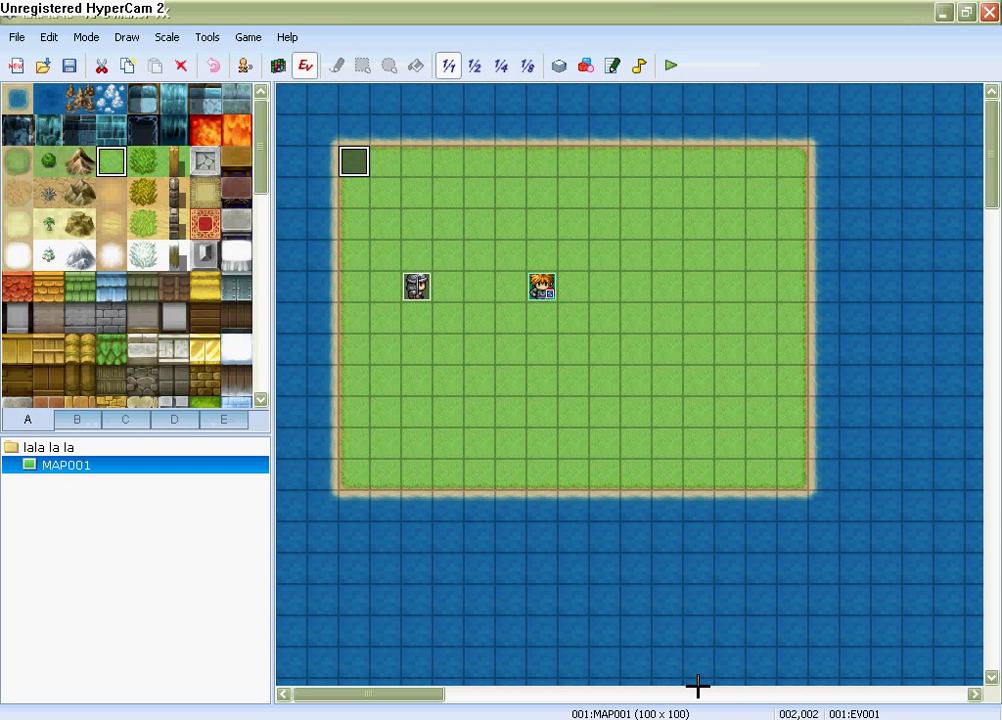
{"action": "left_click", "coordinate": [671, 65]}
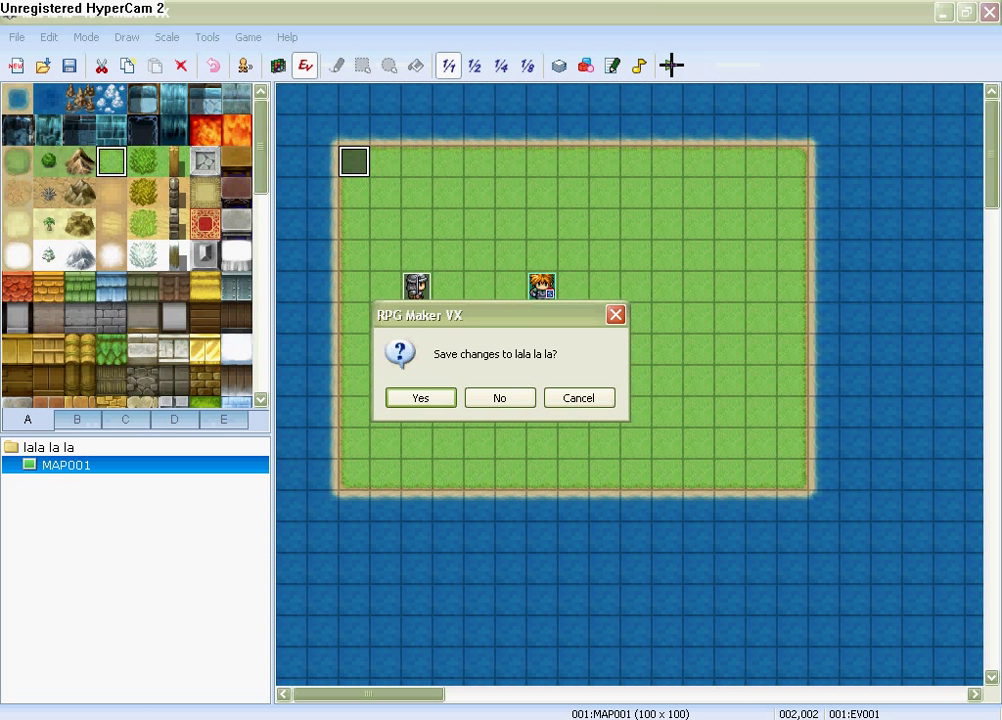
{"action": "left_click", "coordinate": [444, 399]}
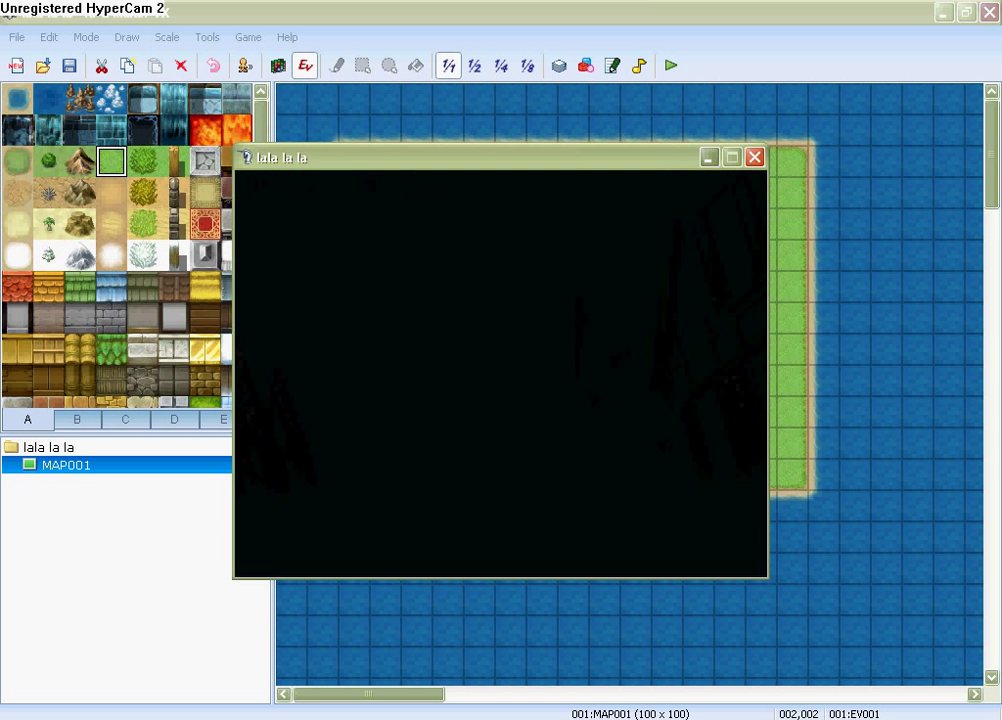
{"action": "key", "text": "Left"}
{"action": "key", "text": "Left"}
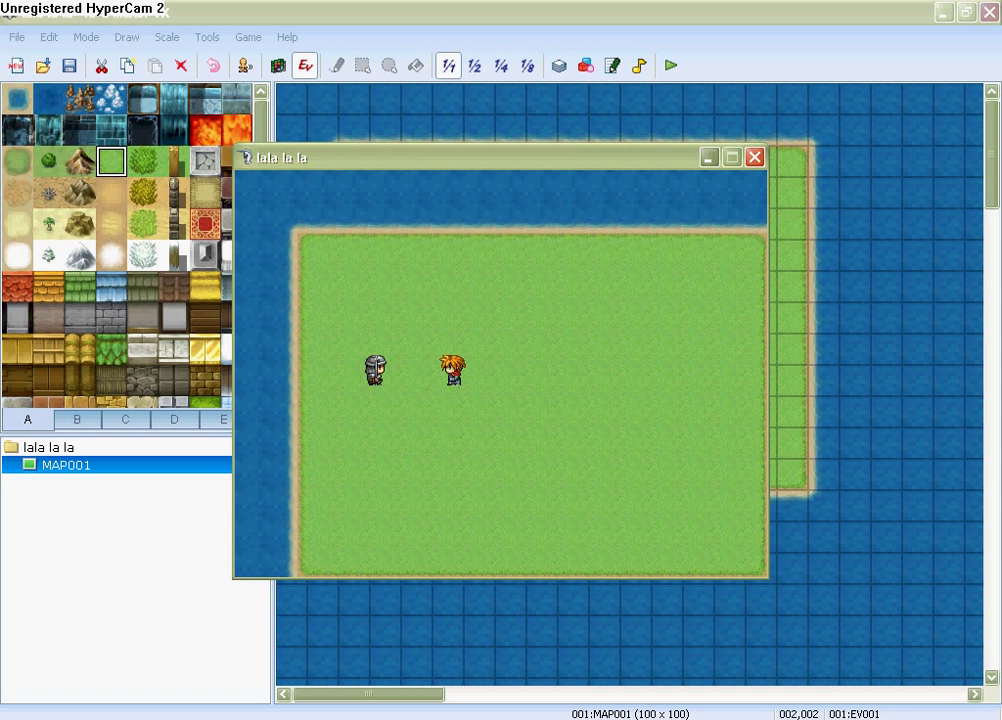
{"action": "key", "text": "Return"}
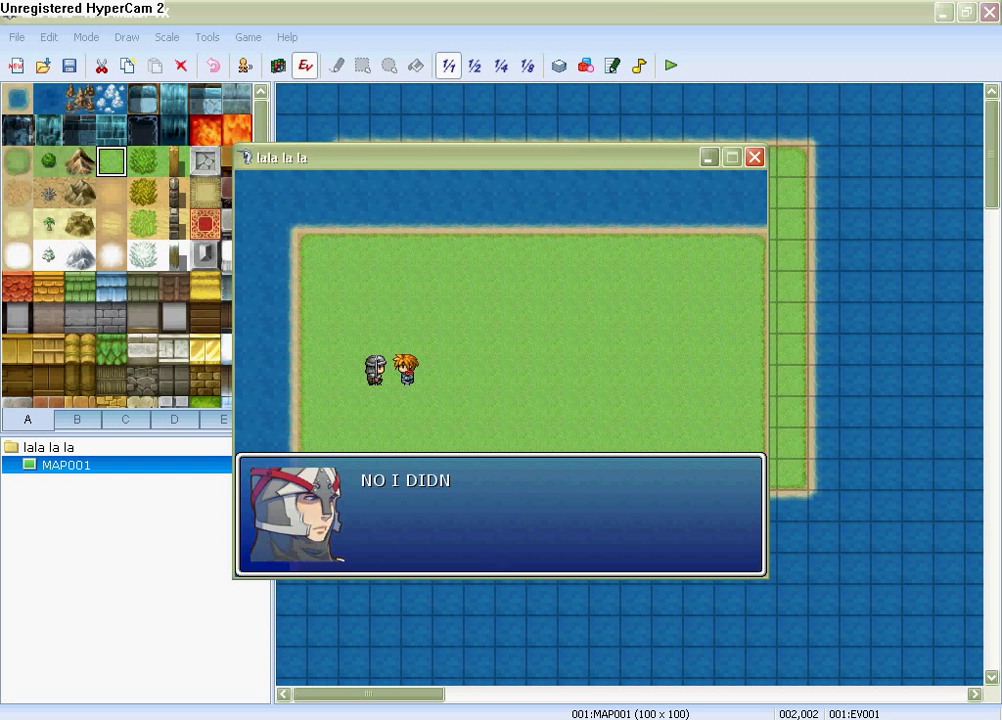
{"action": "key", "text": "Return"}
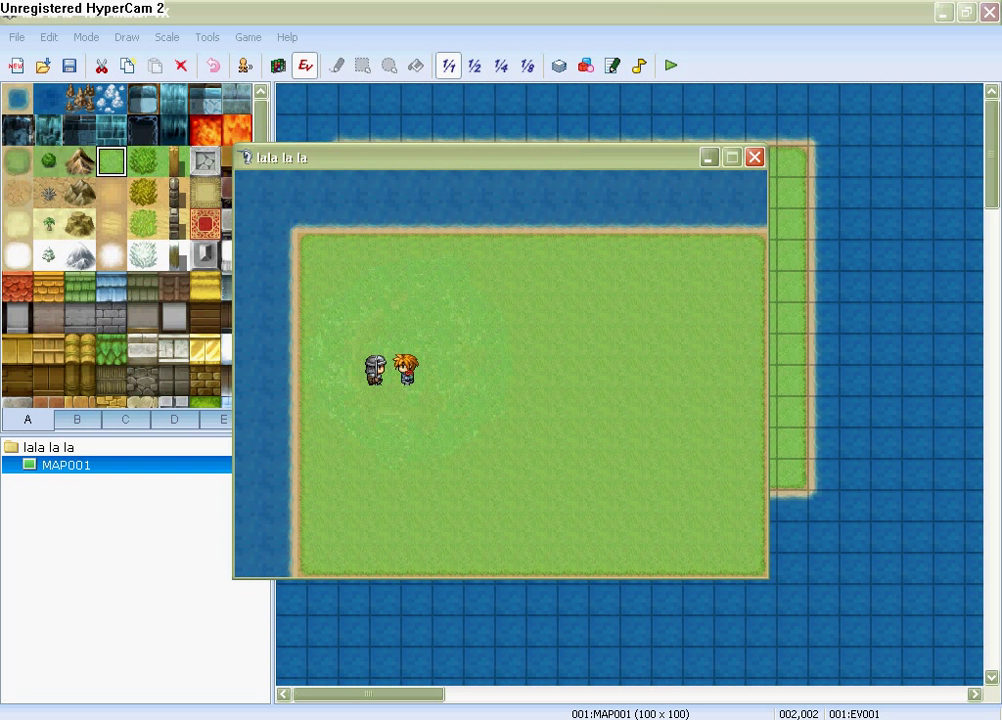
{"action": "left_click", "coordinate": [756, 157]}
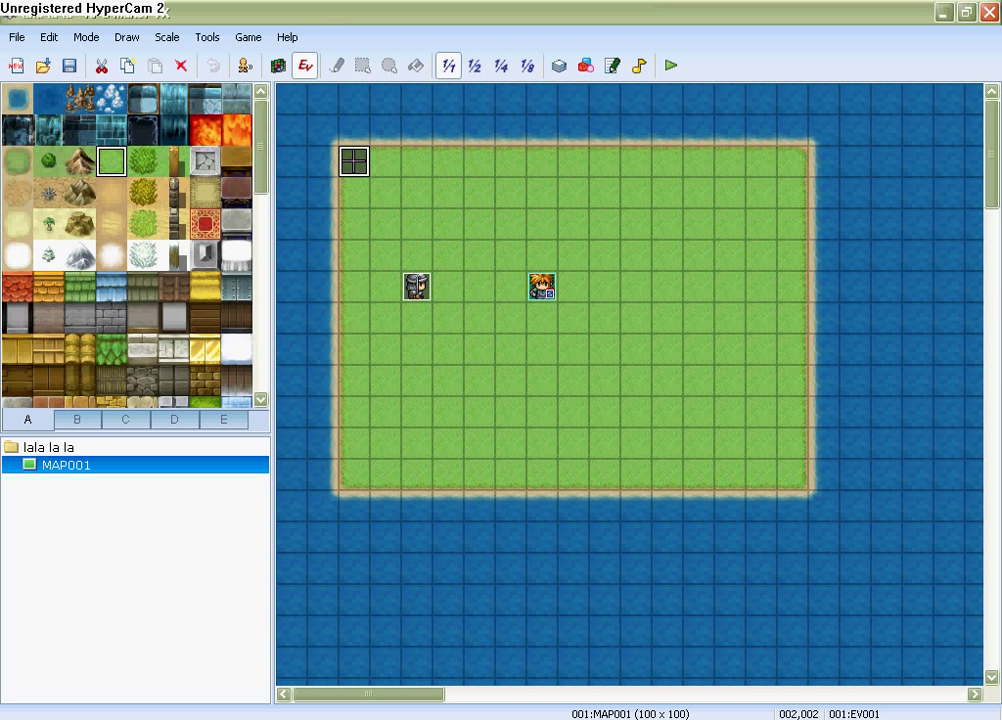
Condition page 2 on switch 0001, naming the switch 'stole map'.
{"action": "double_click", "coordinate": [354, 161]}
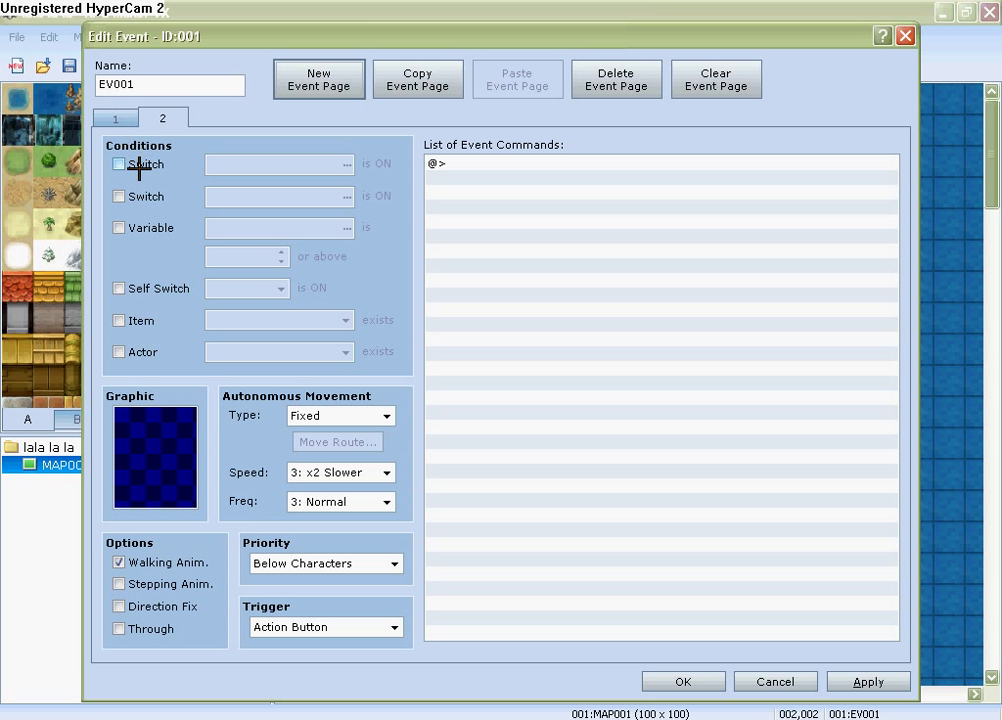
{"action": "left_click", "coordinate": [138, 170]}
{"action": "left_click", "coordinate": [345, 163]}
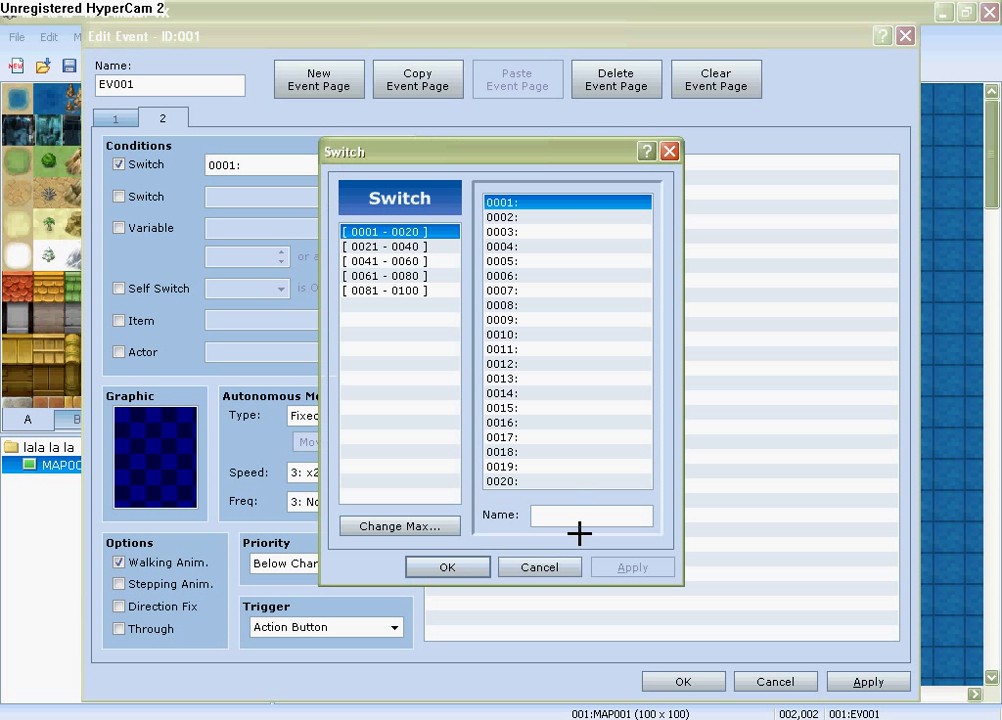
{"action": "left_click", "coordinate": [580, 517]}
{"action": "type", "text": "stole map"}
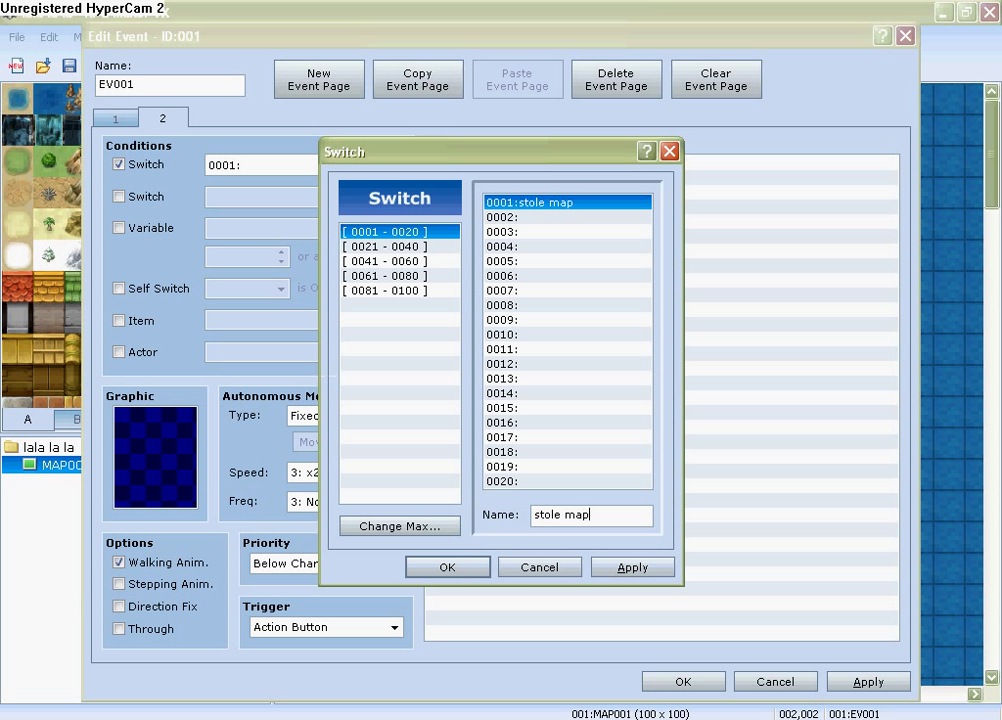
{"action": "left_click", "coordinate": [600, 567]}
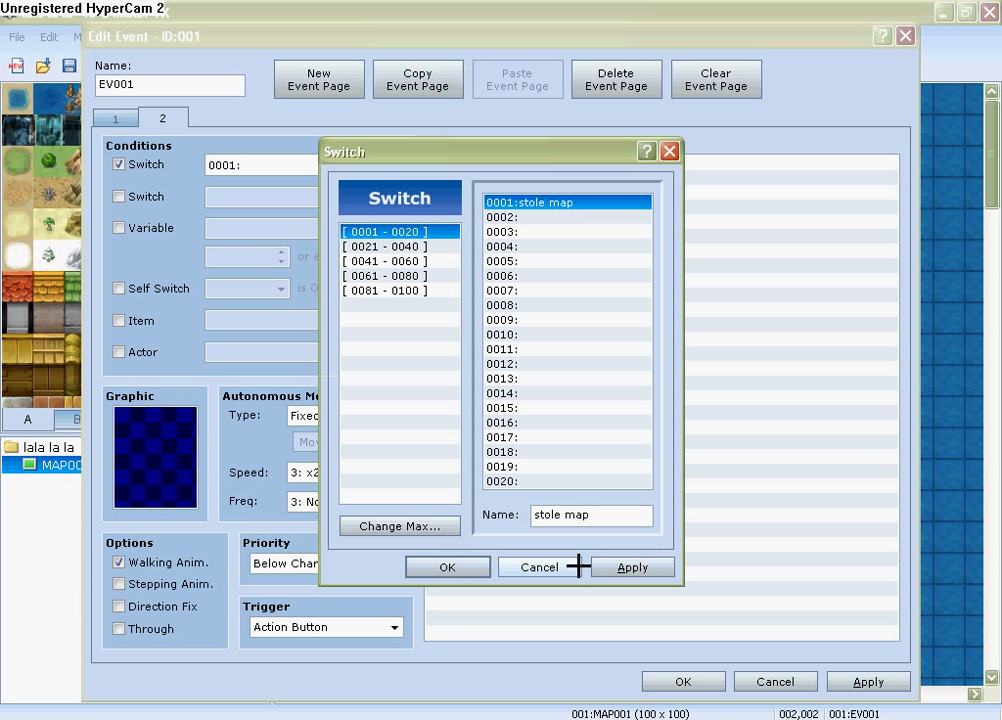
{"action": "left_click", "coordinate": [478, 567]}
Set page 2's trigger to Parallel Process.
{"action": "left_click", "coordinate": [394, 627]}
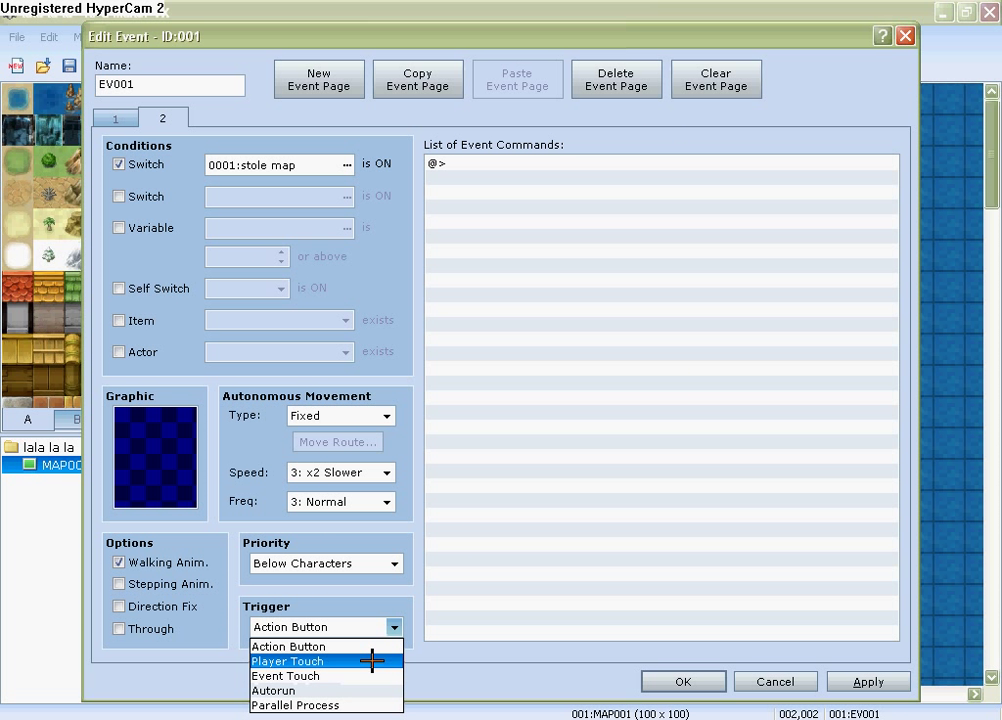
{"action": "left_click", "coordinate": [332, 707]}
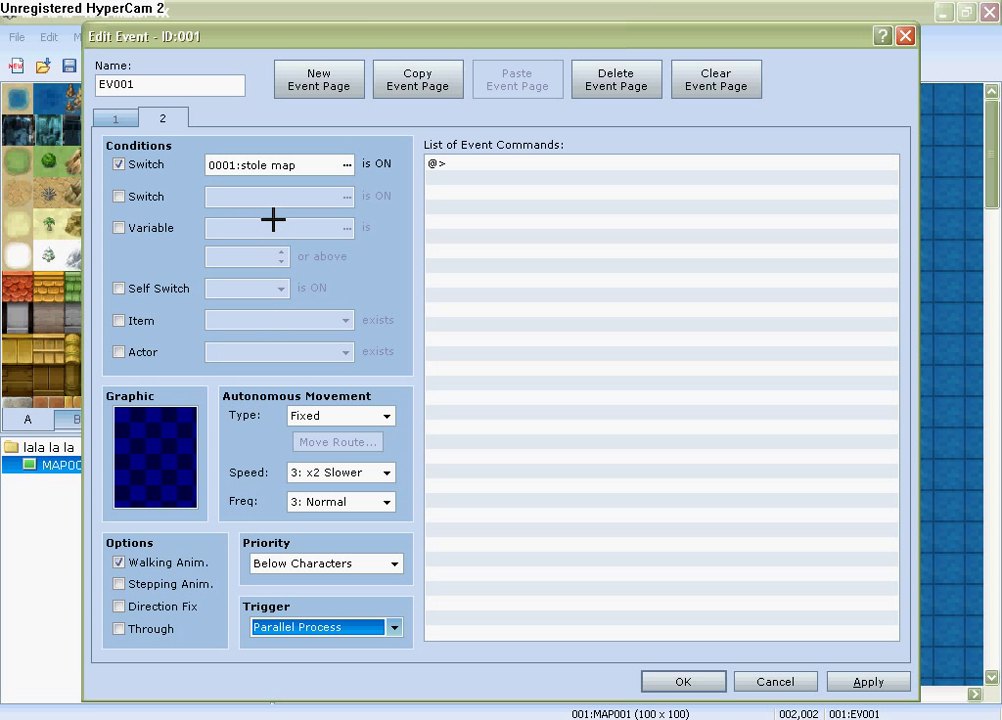
{"action": "double_click", "coordinate": [455, 162]}
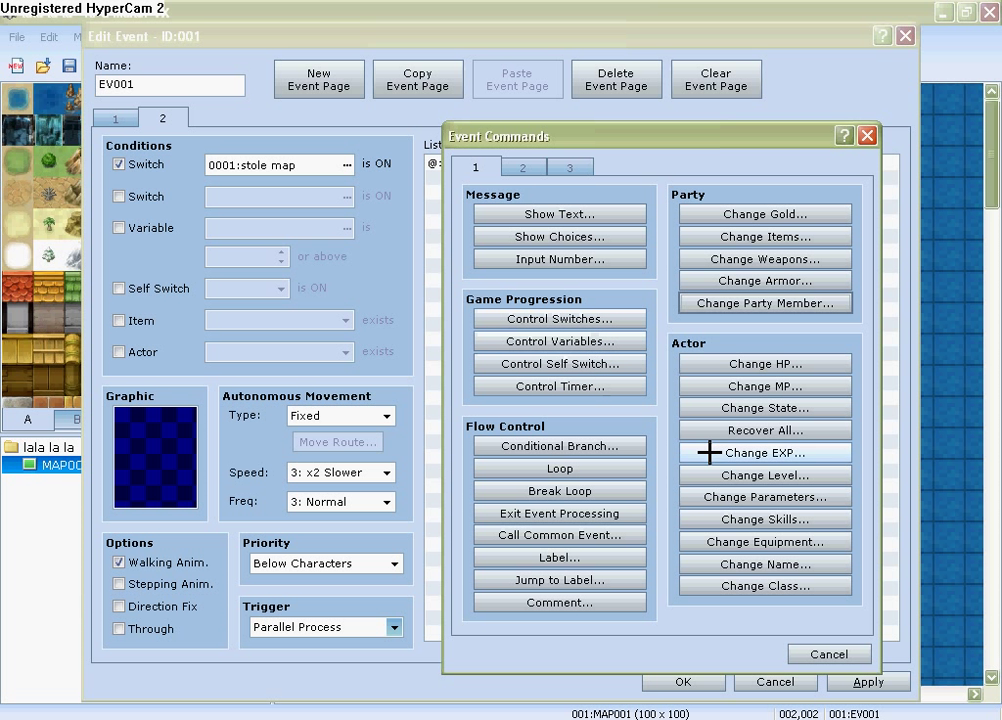
Add a Change Party Member command on page 2 adding 004:Ylva, initialized.
{"action": "left_click", "coordinate": [785, 303]}
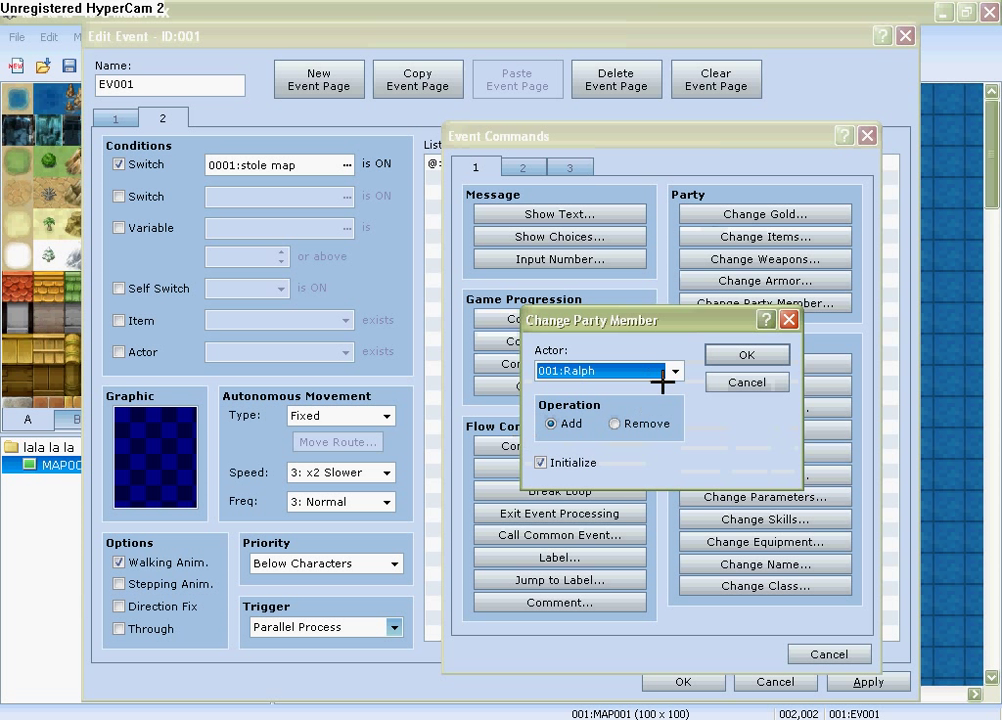
{"action": "left_click", "coordinate": [662, 380]}
{"action": "left_click", "coordinate": [642, 437]}
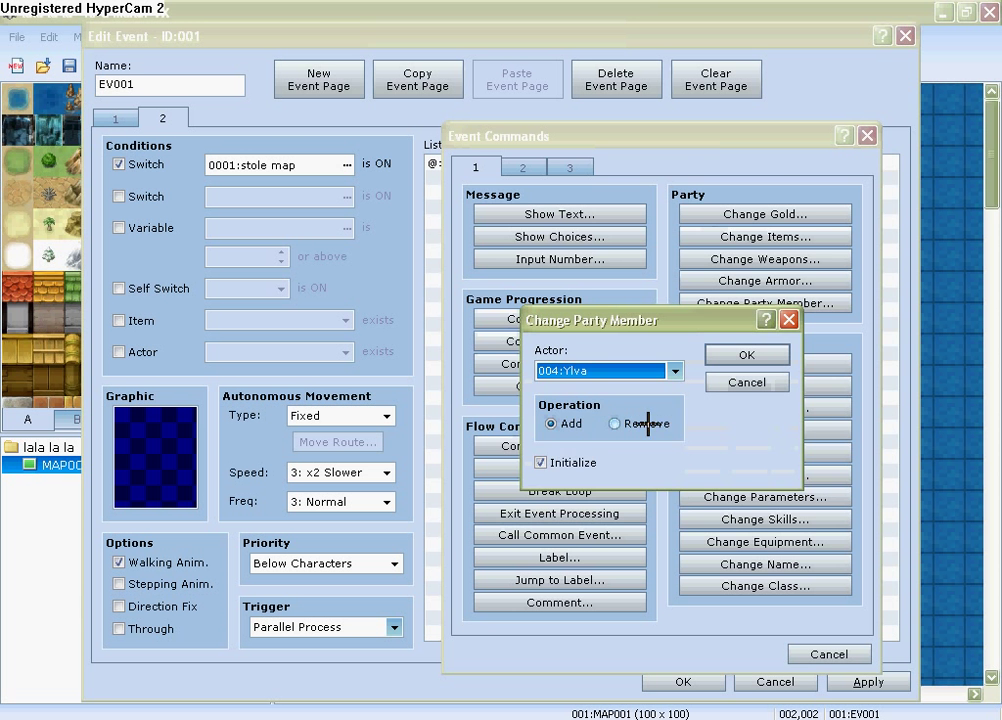
{"action": "left_click", "coordinate": [759, 356]}
Create event page 3 with a Control Switches command turning 0001 'stole map' OFF.
{"action": "left_click", "coordinate": [319, 79]}
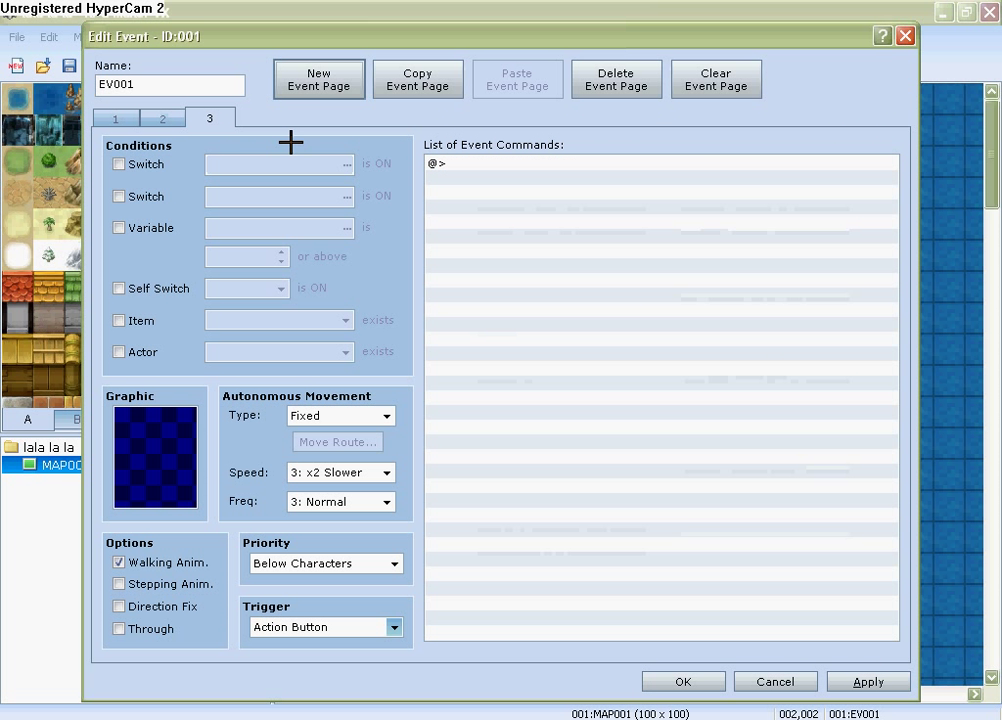
{"action": "double_click", "coordinate": [481, 163]}
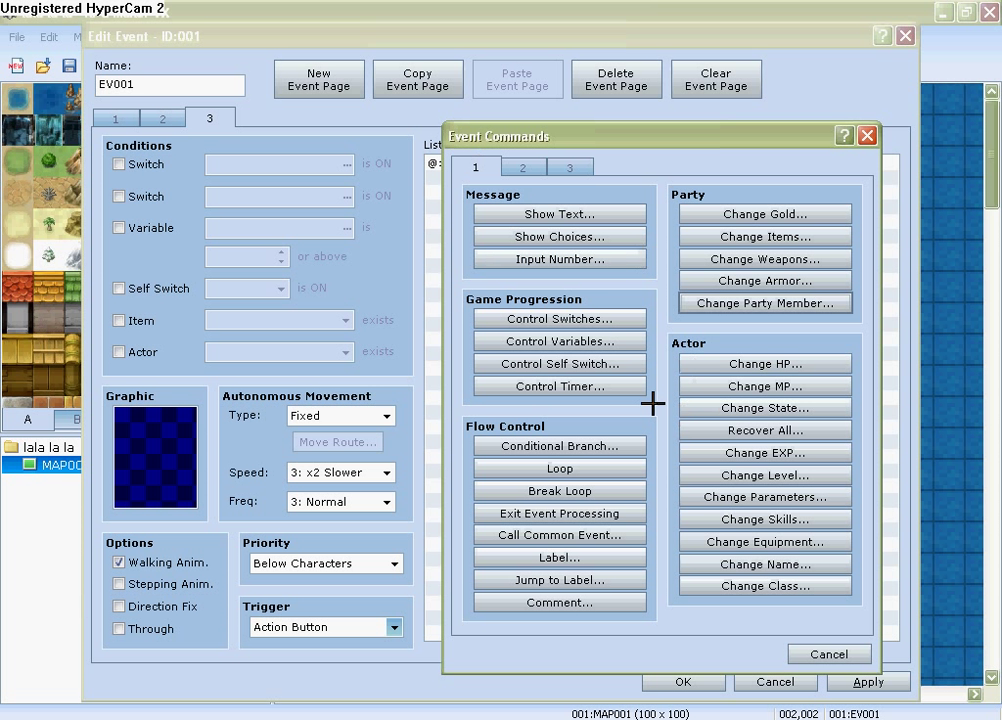
{"action": "left_click", "coordinate": [606, 319]}
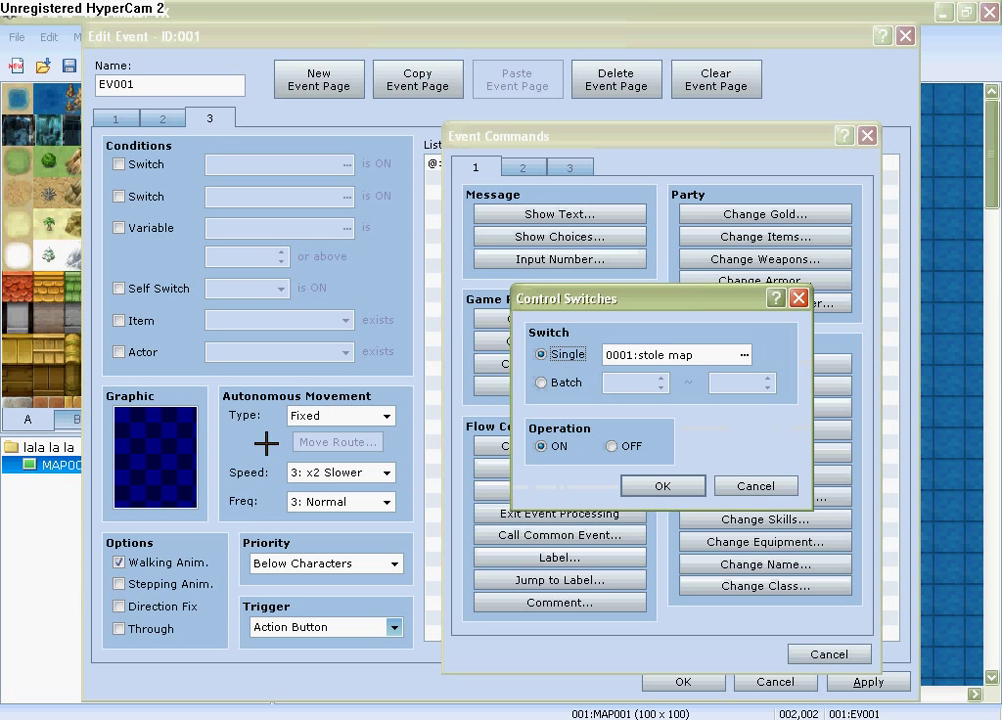
{"action": "left_click", "coordinate": [611, 446]}
{"action": "left_click", "coordinate": [645, 482]}
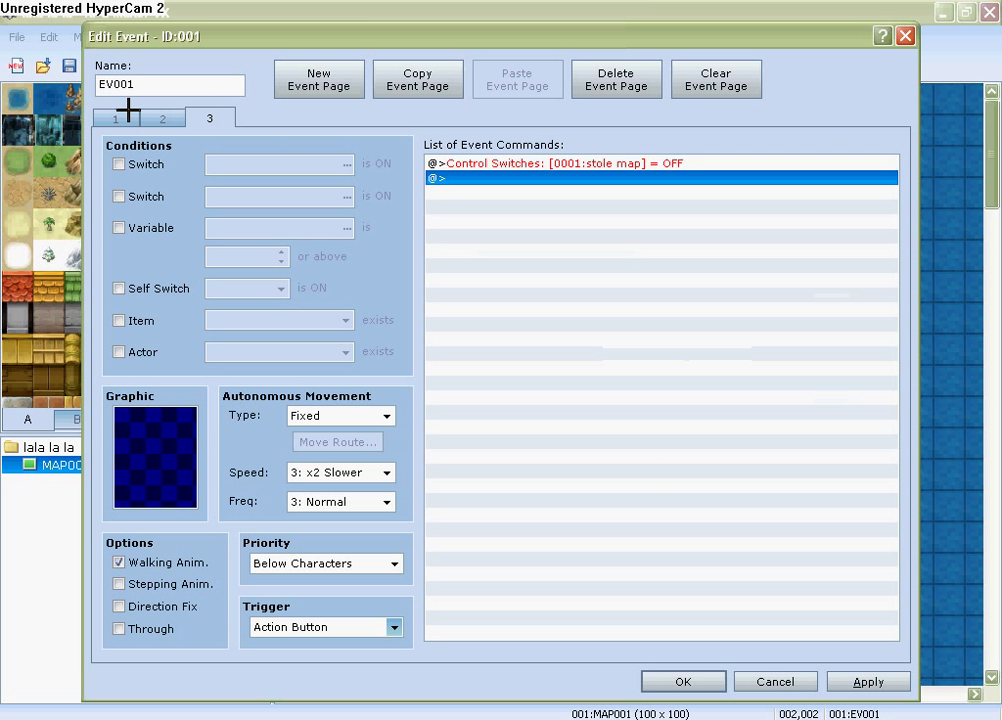
Add Control Switches 0001 = ON at the end of page 1, then return to page 3.
{"action": "left_click", "coordinate": [118, 116]}
{"action": "double_click", "coordinate": [541, 340]}
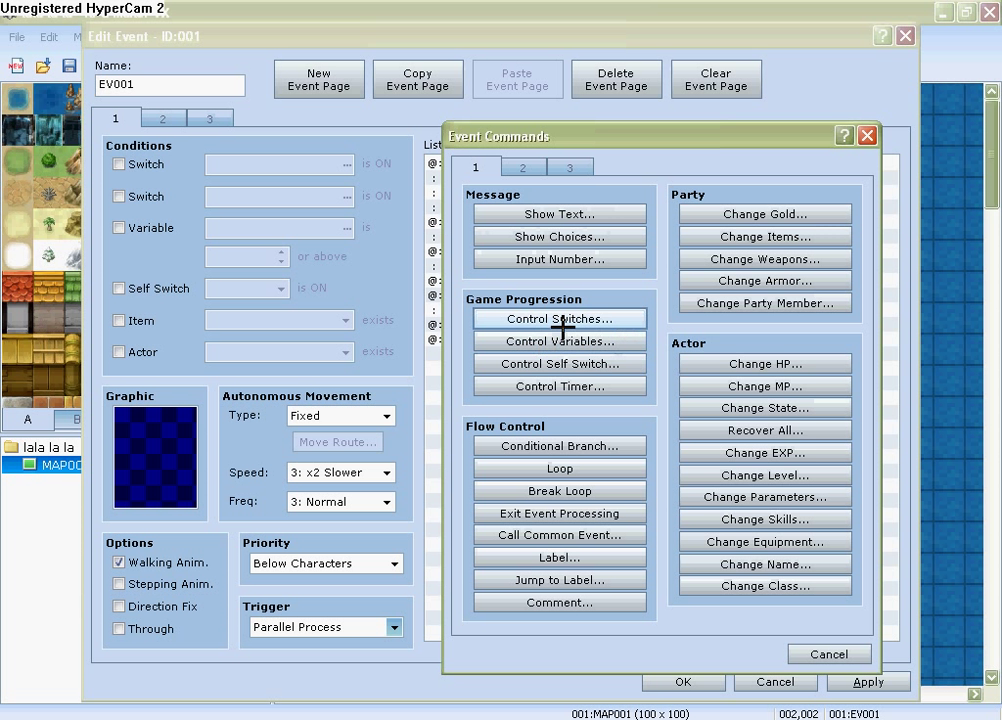
{"action": "left_click", "coordinate": [568, 319]}
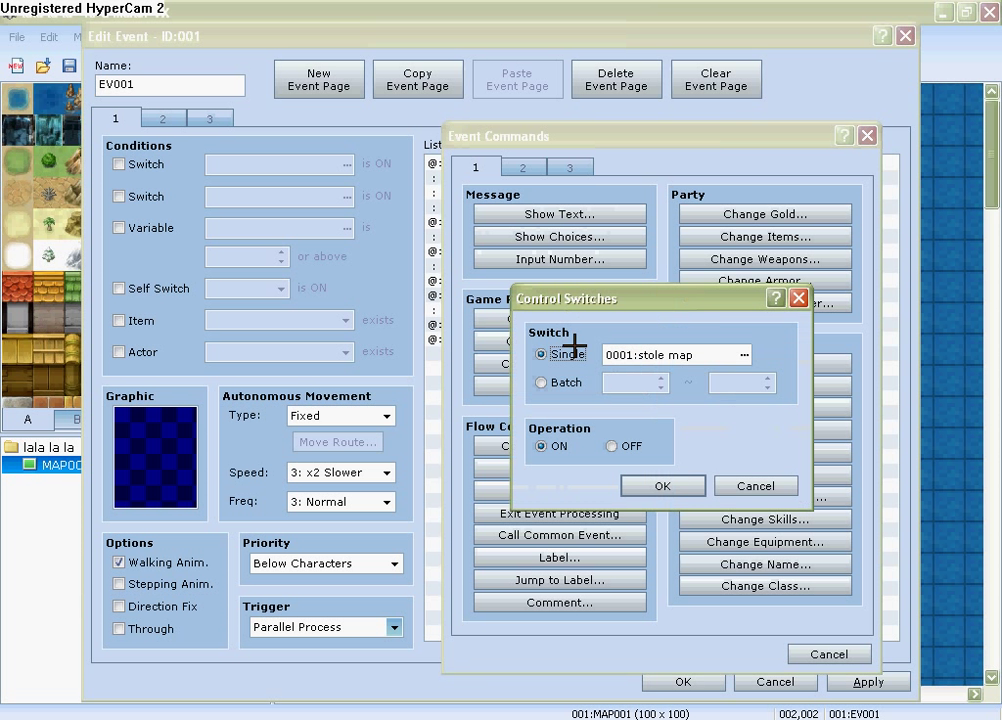
{"action": "left_click", "coordinate": [646, 484]}
{"action": "left_click", "coordinate": [165, 117]}
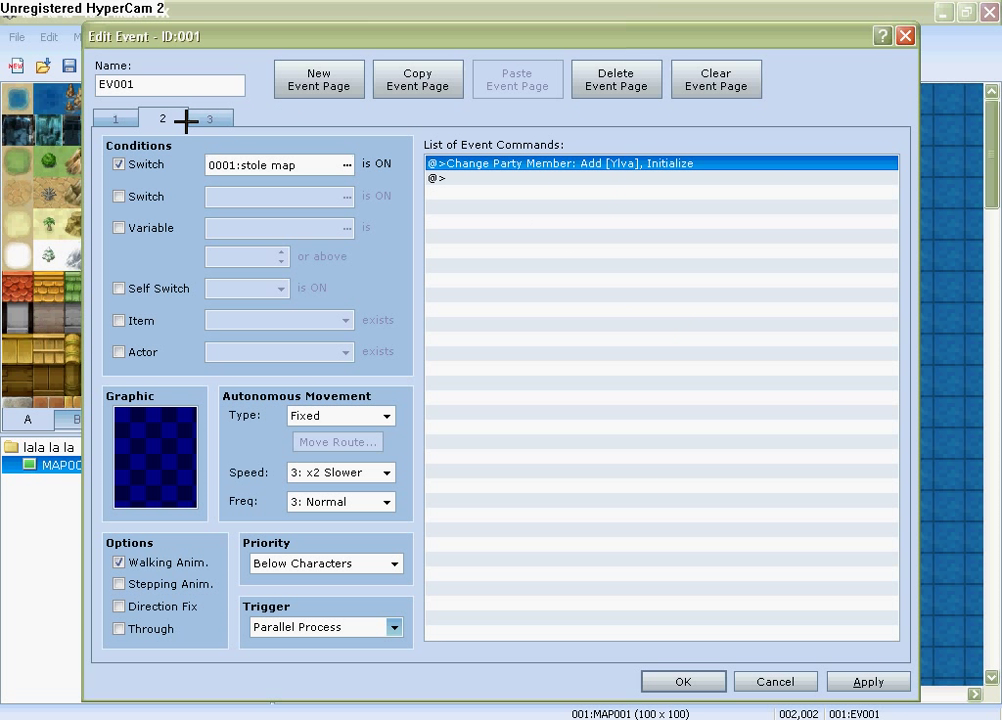
{"action": "left_click", "coordinate": [209, 117]}
Set page 3's trigger to Parallel Process, comparing against page 2's settings.
{"action": "left_click", "coordinate": [396, 628]}
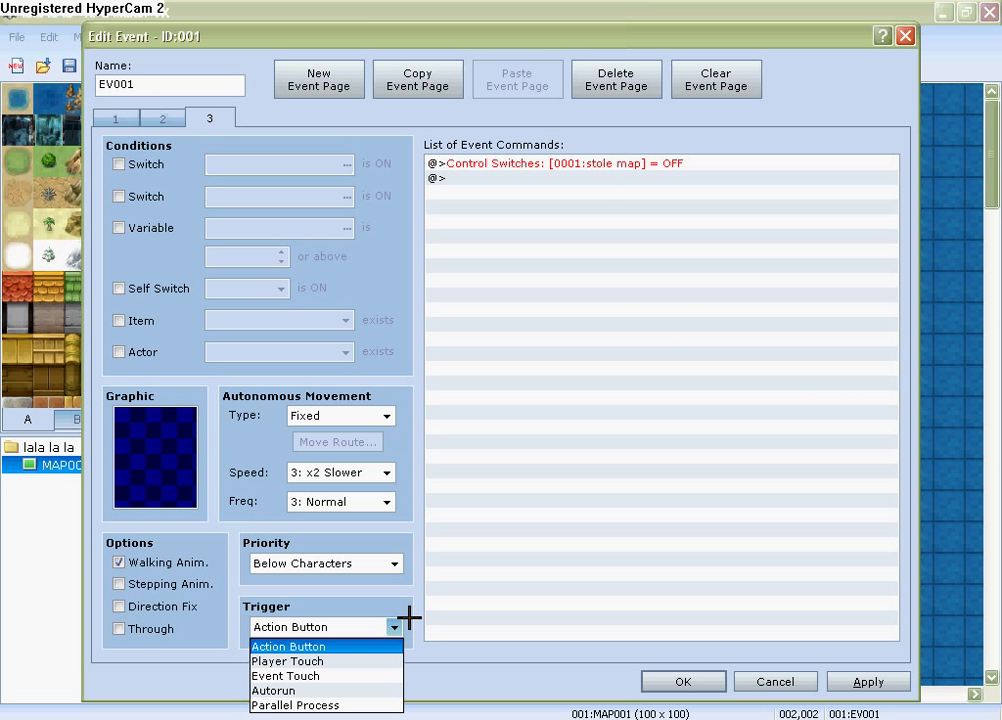
{"action": "left_click", "coordinate": [350, 702]}
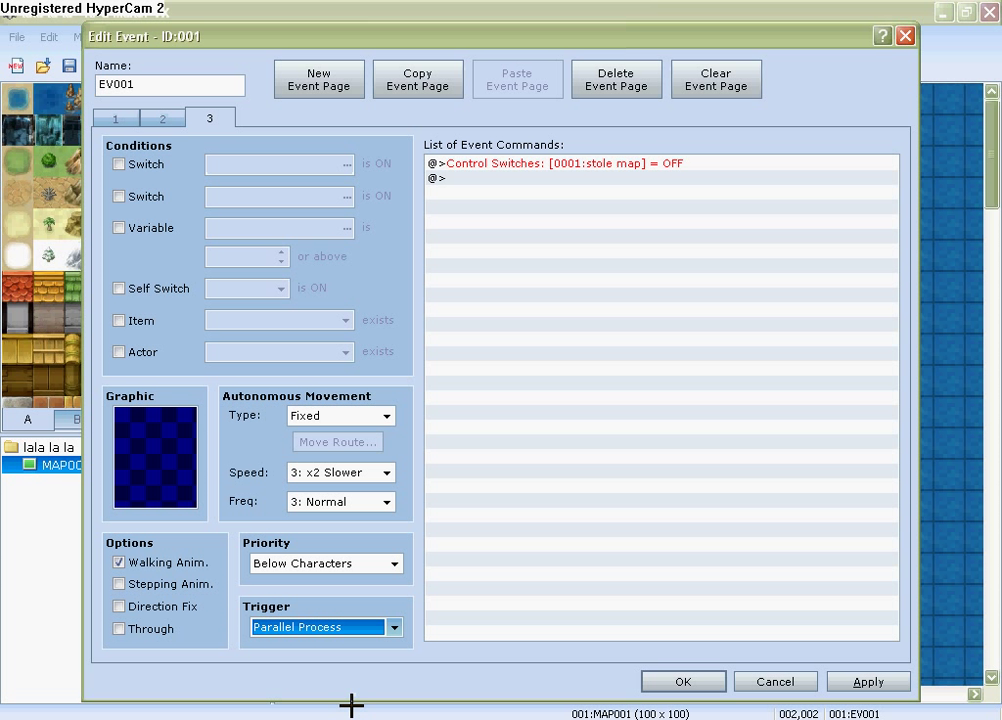
{"action": "left_click", "coordinate": [166, 119]}
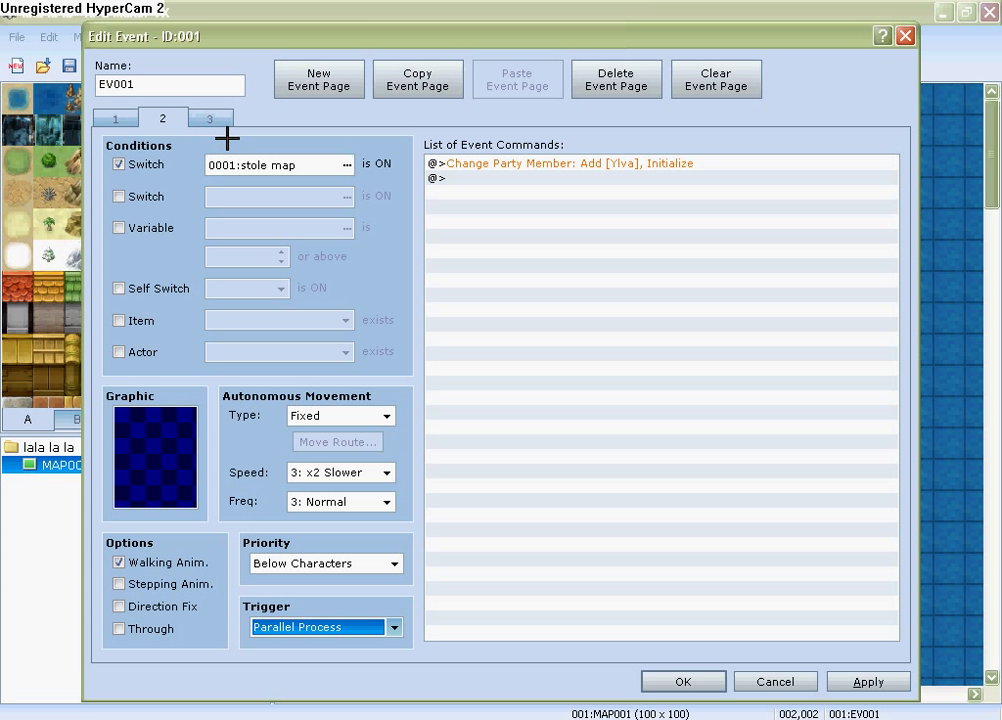
{"action": "left_click", "coordinate": [210, 118]}
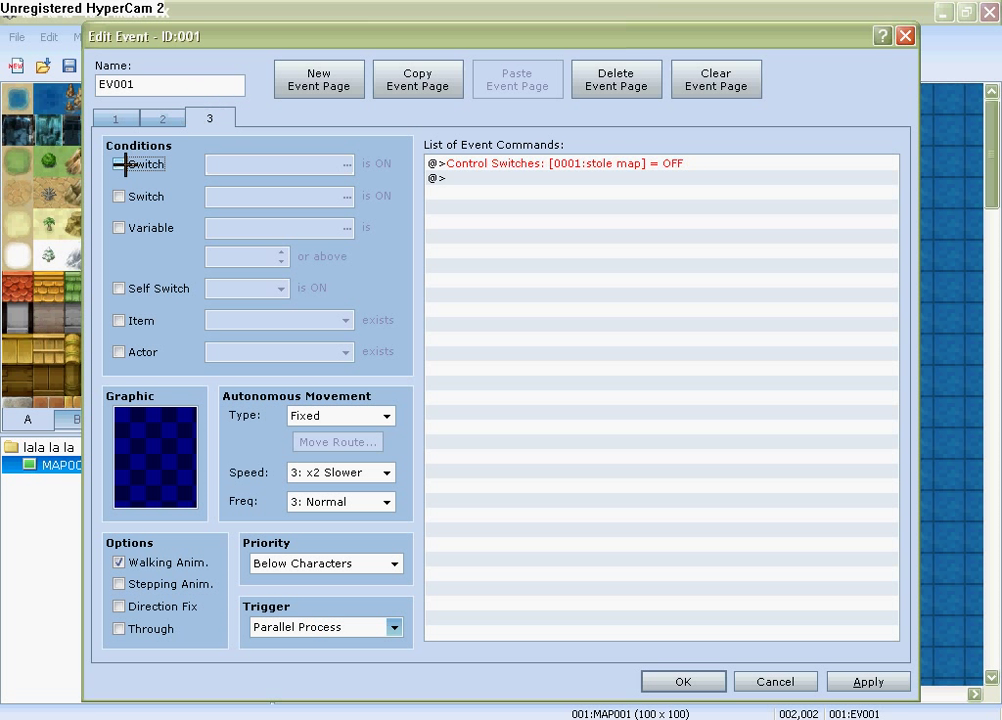
Condition page 3 on switch 0002, naming the switch 'la la la land'.
{"action": "left_click", "coordinate": [344, 164]}
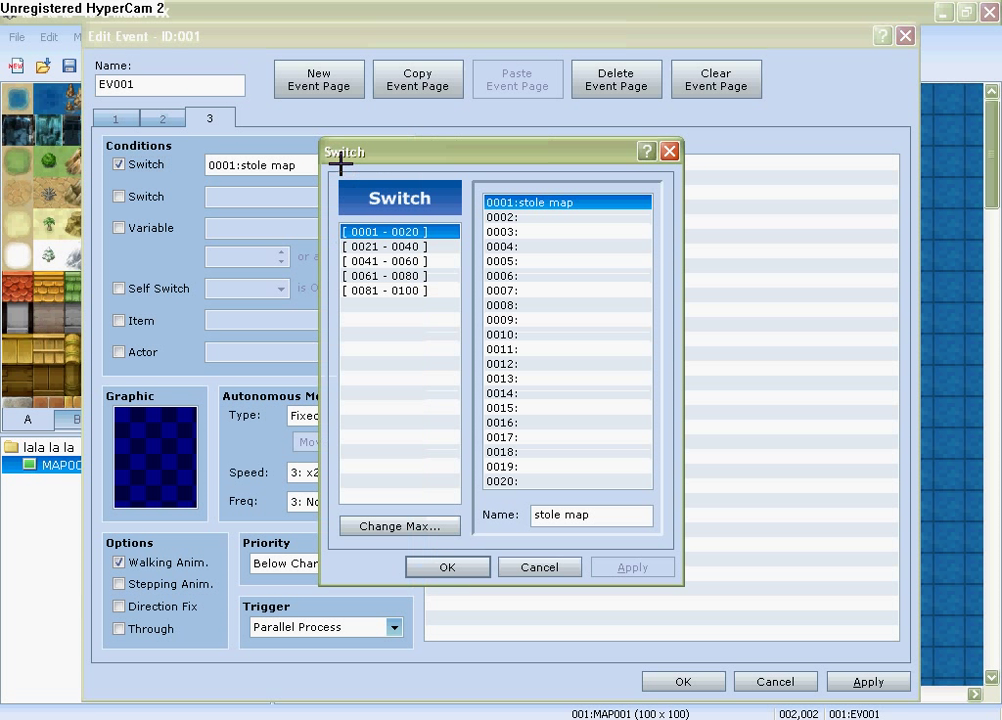
{"action": "left_click", "coordinate": [530, 215]}
{"action": "left_click", "coordinate": [576, 515]}
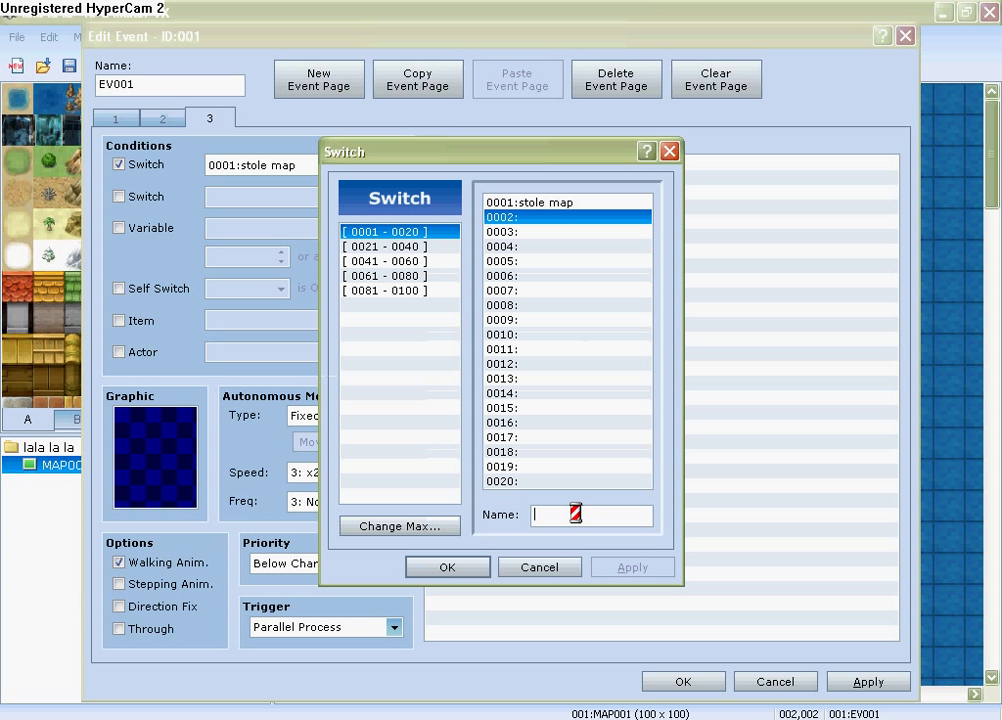
{"action": "type", "text": "la la la l"}
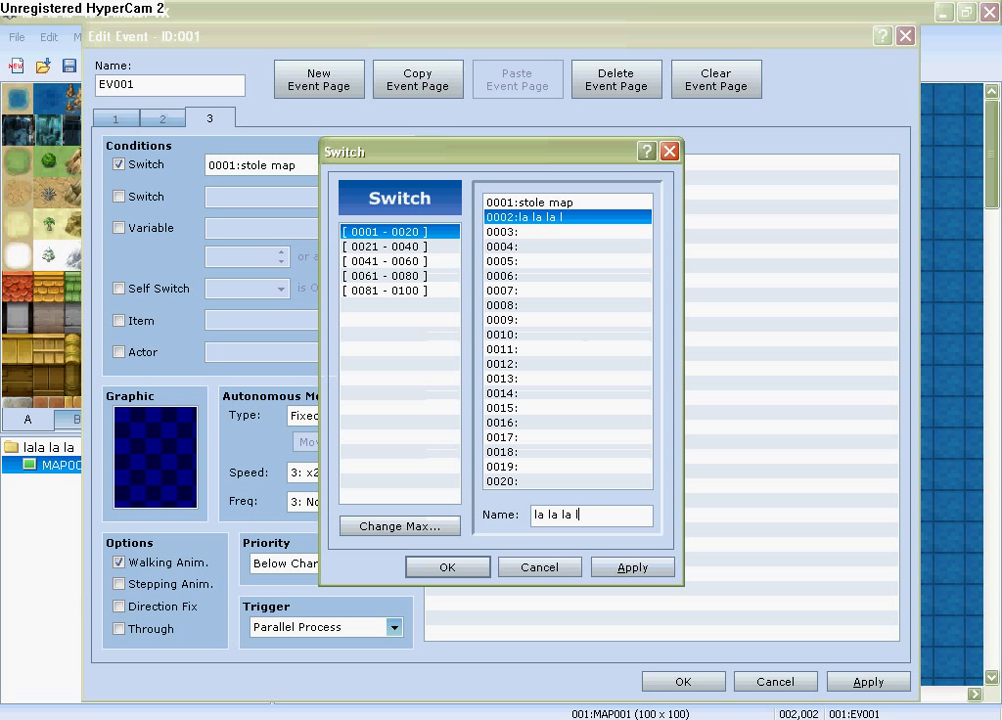
{"action": "type", "text": "and"}
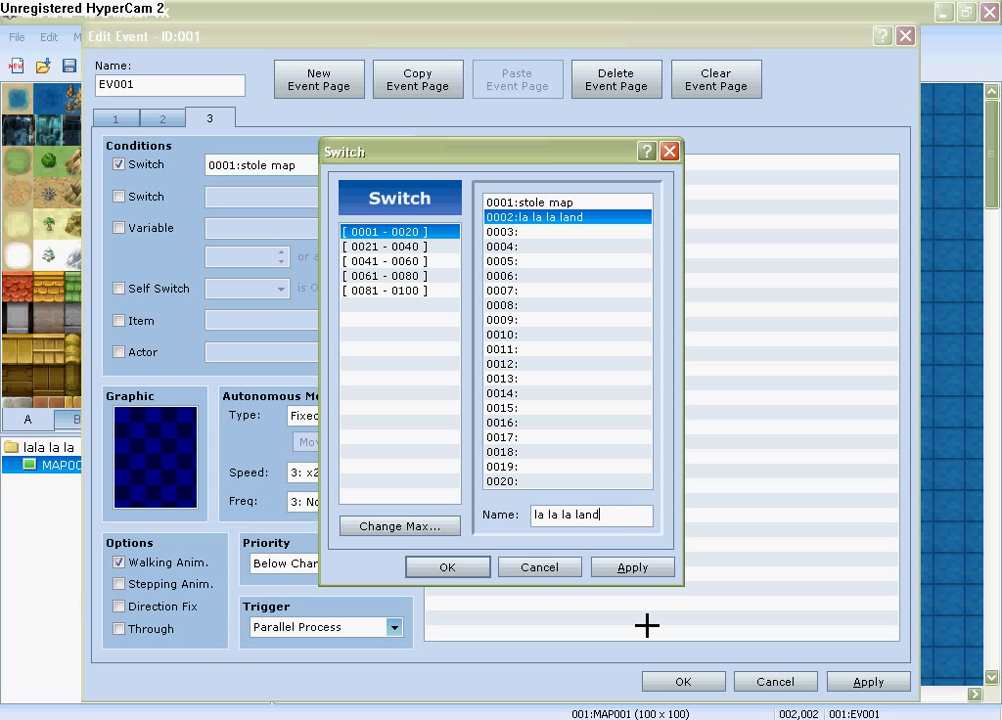
{"action": "left_click", "coordinate": [649, 569]}
{"action": "left_click", "coordinate": [463, 565]}
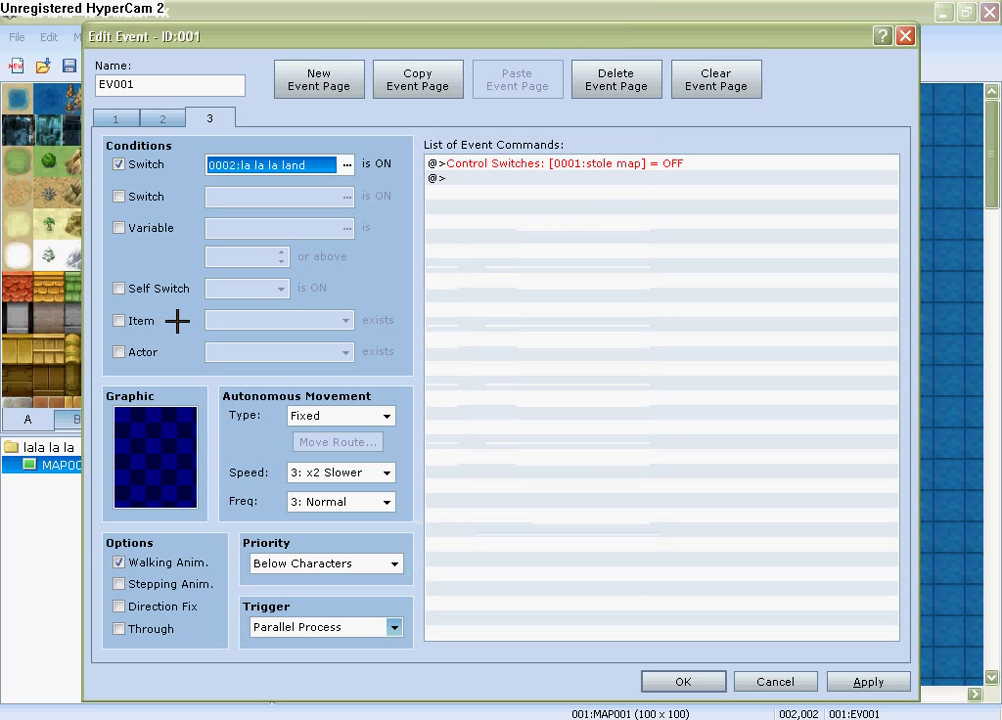
On page 2, add a Control Switches command turning switch 0002 'la la la land' ON.
{"action": "left_click", "coordinate": [179, 118]}
{"action": "double_click", "coordinate": [548, 177]}
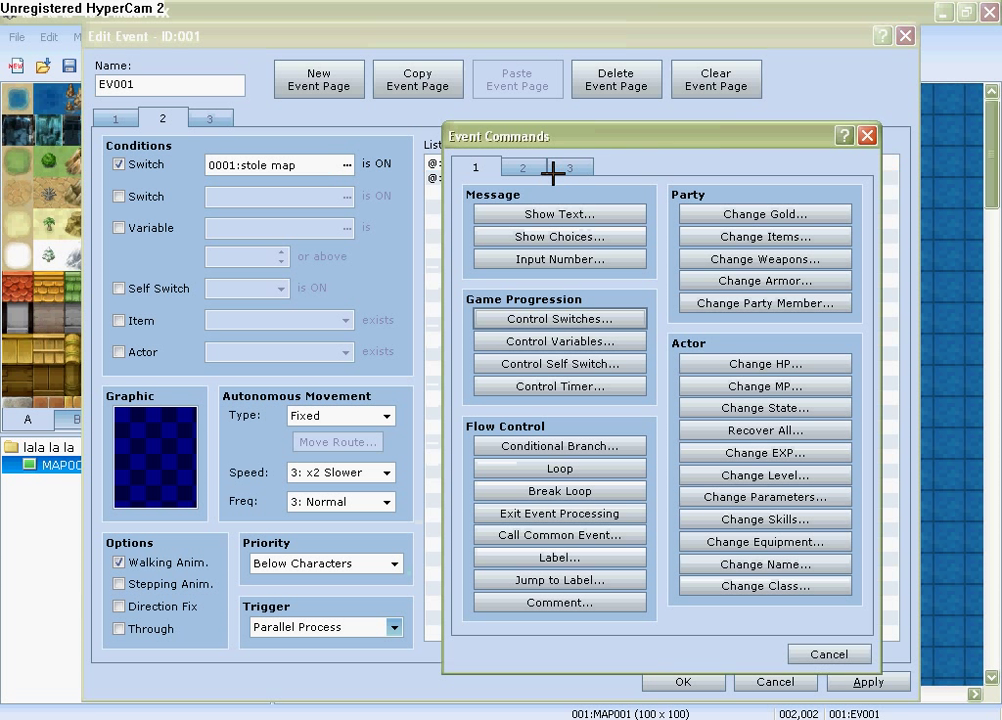
{"action": "left_click", "coordinate": [594, 319]}
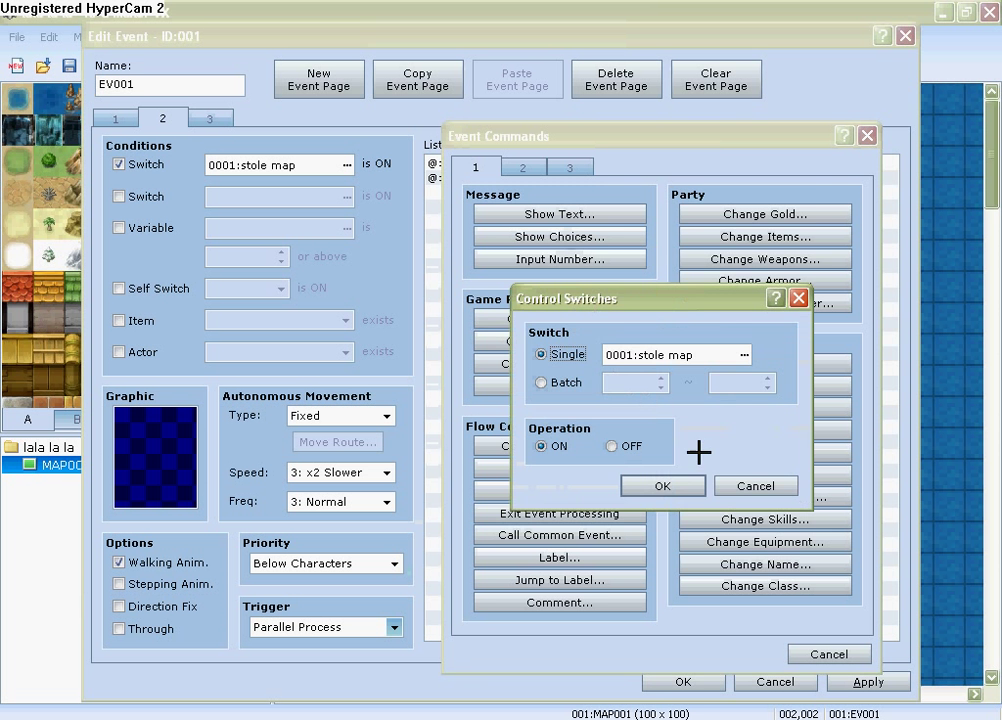
{"action": "left_click", "coordinate": [743, 356]}
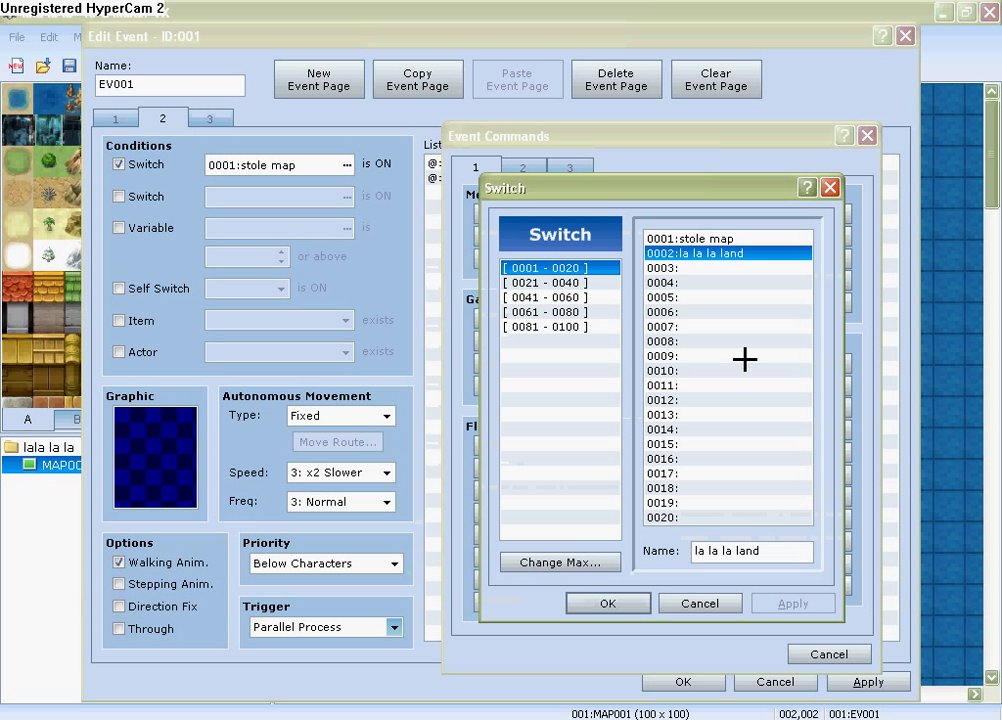
{"action": "left_click", "coordinate": [615, 606]}
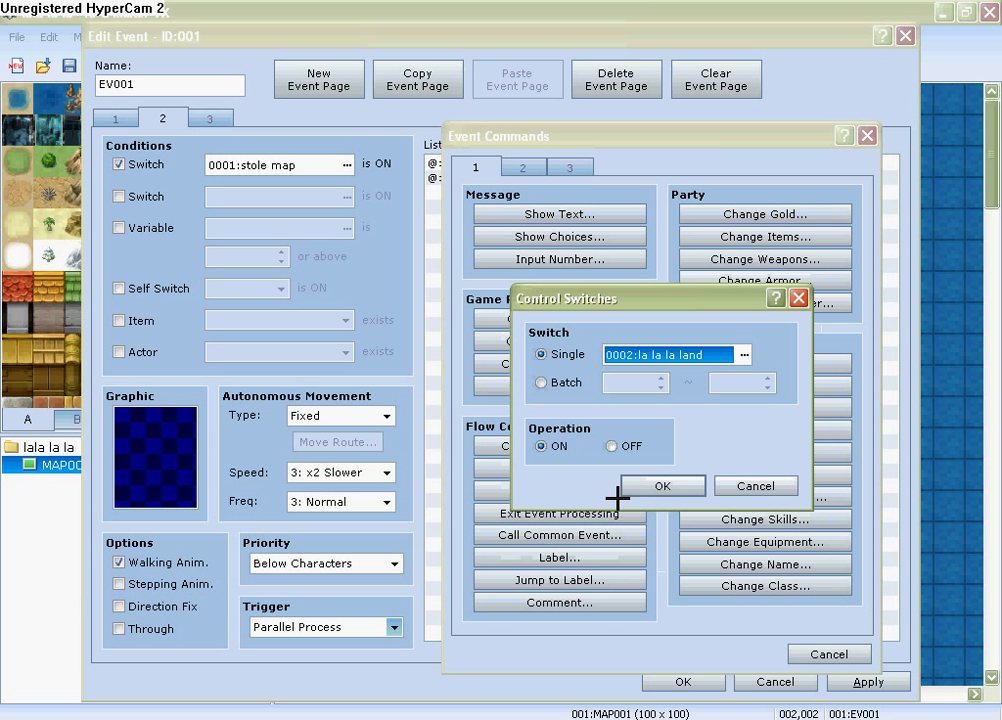
{"action": "left_click", "coordinate": [676, 489]}
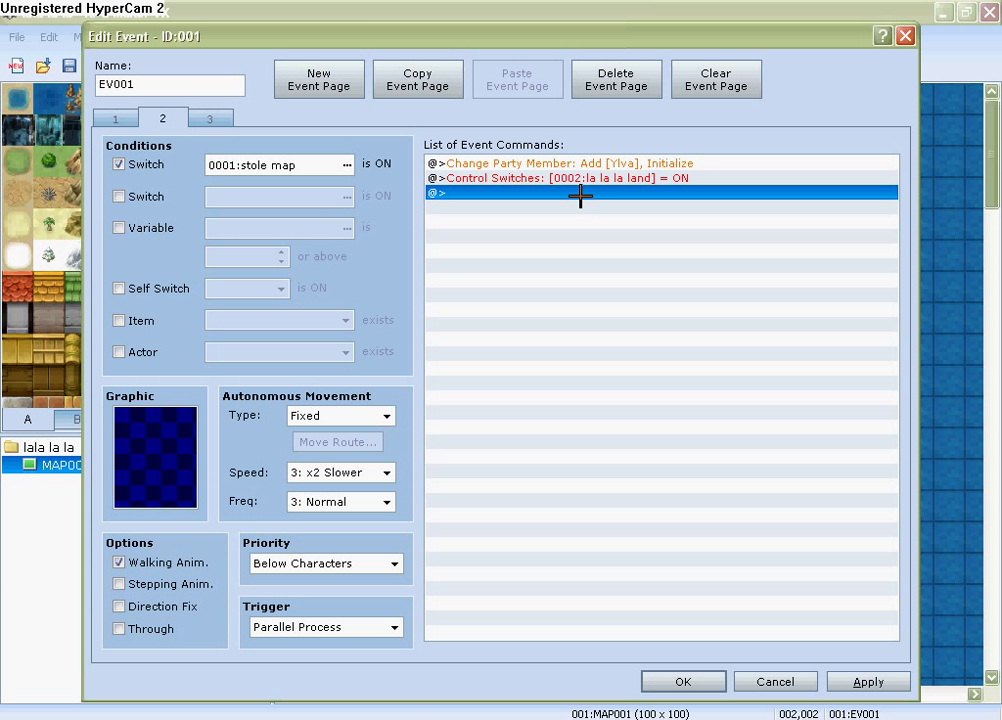
On page 1, insert a Show Balloon Icon command with the Anger balloon over the player before Change Party Member.
{"action": "left_click", "coordinate": [113, 116]}
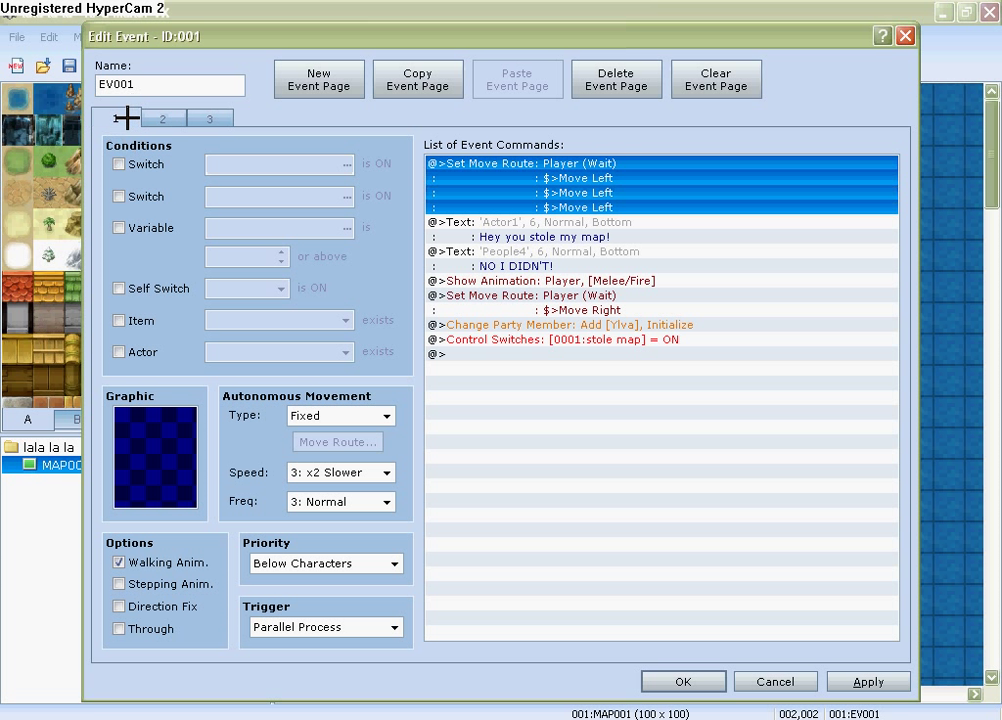
{"action": "left_click", "coordinate": [648, 326]}
{"action": "key", "text": "Insert"}
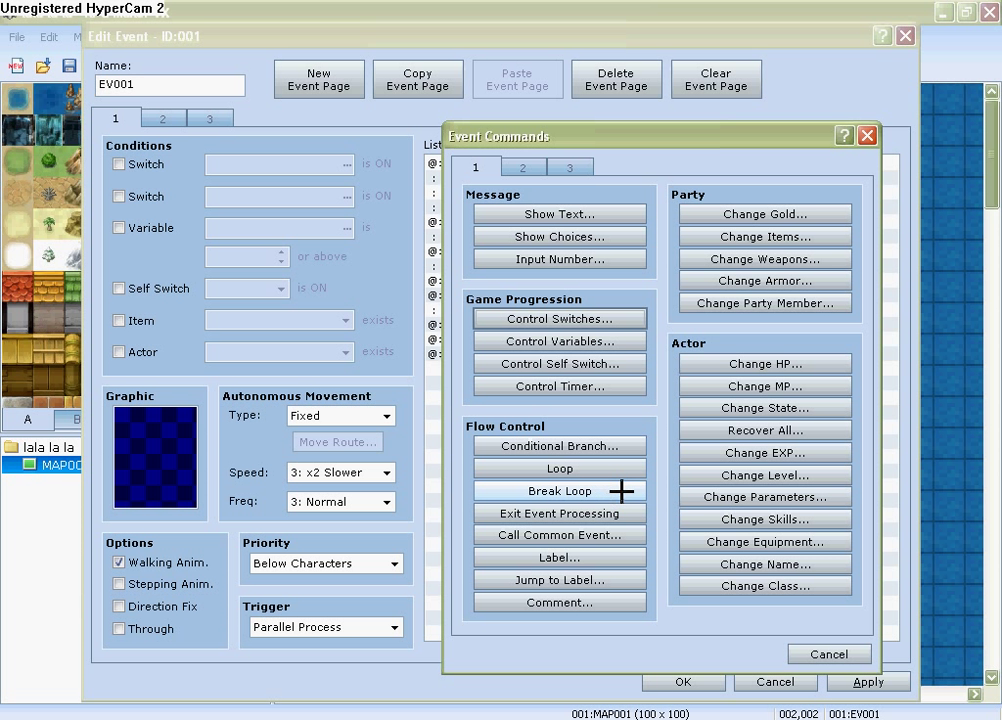
{"action": "left_click", "coordinate": [627, 560]}
{"action": "left_click", "coordinate": [756, 428]}
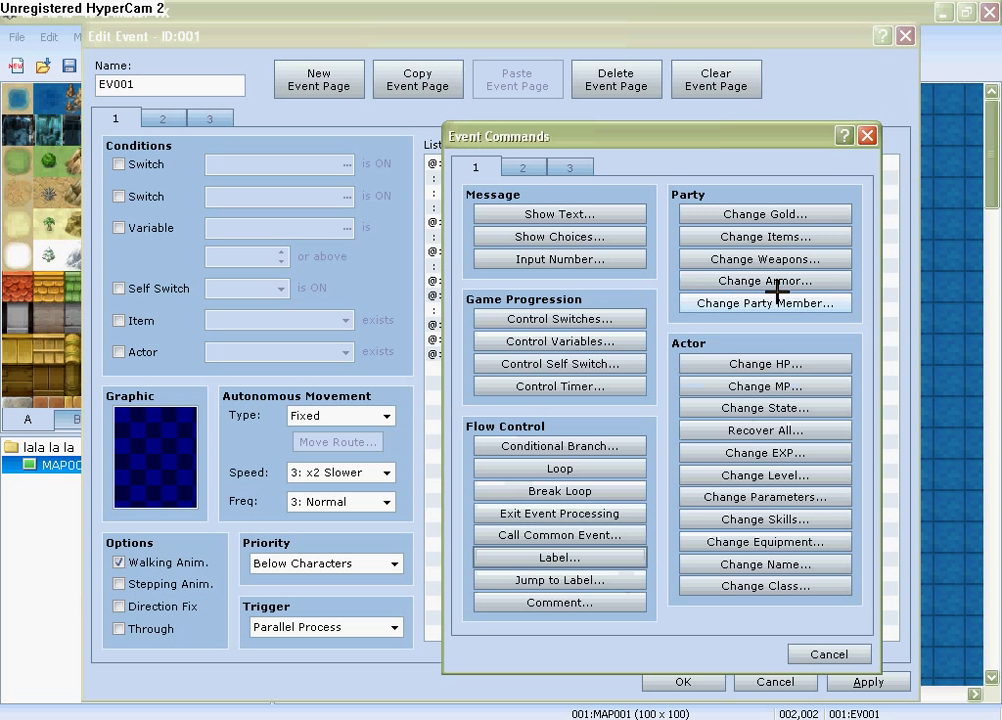
{"action": "left_click", "coordinate": [538, 170]}
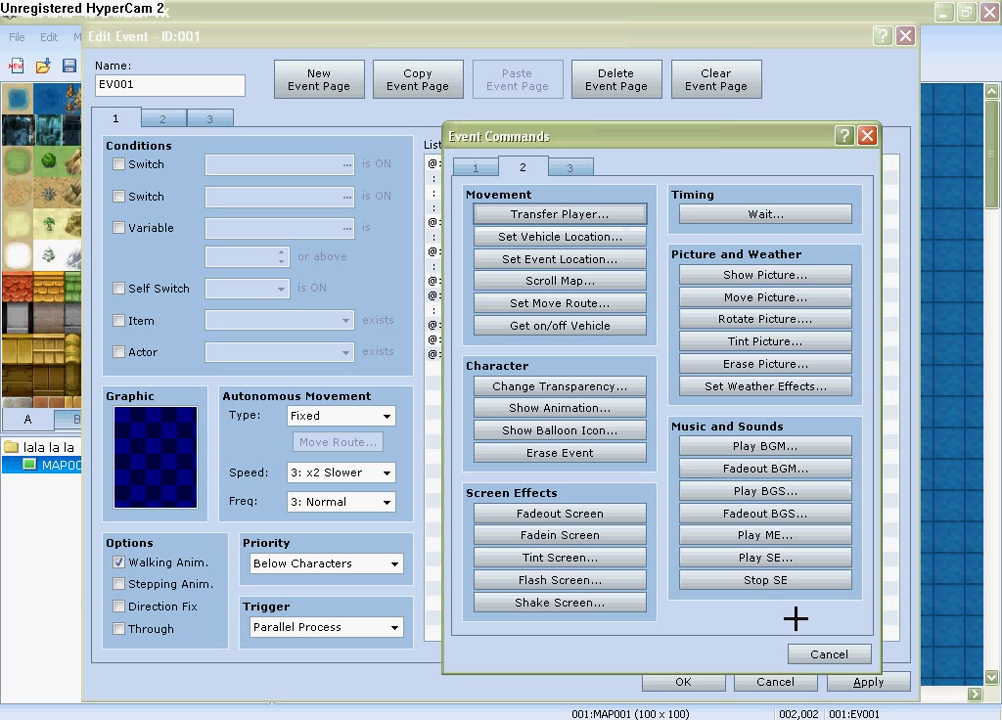
{"action": "left_click", "coordinate": [608, 428]}
{"action": "left_click", "coordinate": [676, 440]}
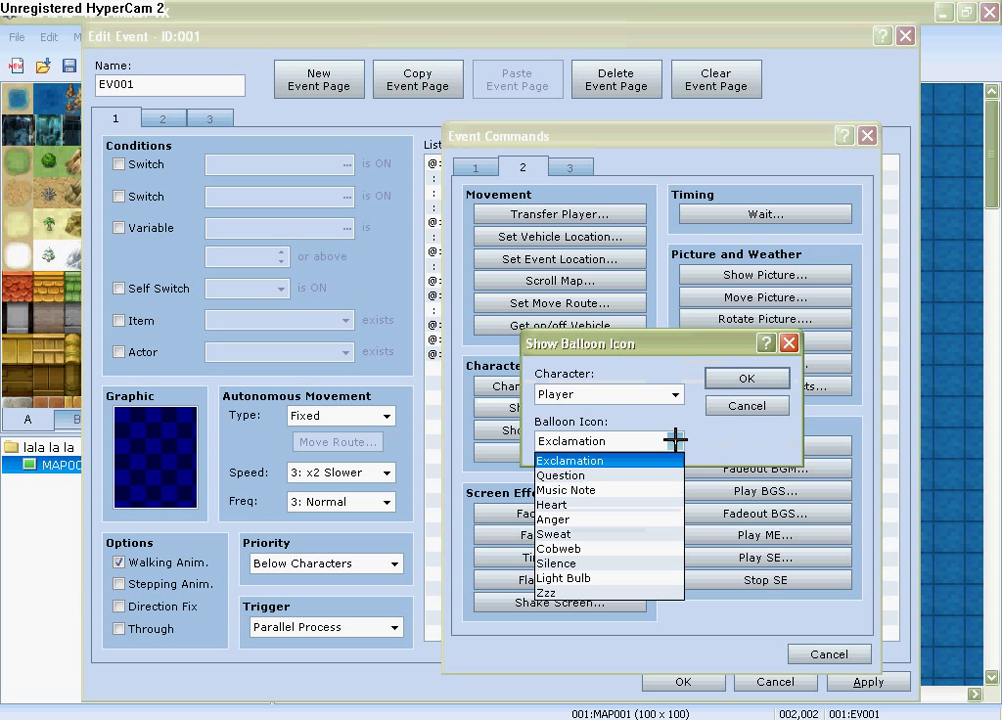
{"action": "left_click", "coordinate": [655, 518]}
{"action": "left_click", "coordinate": [746, 378]}
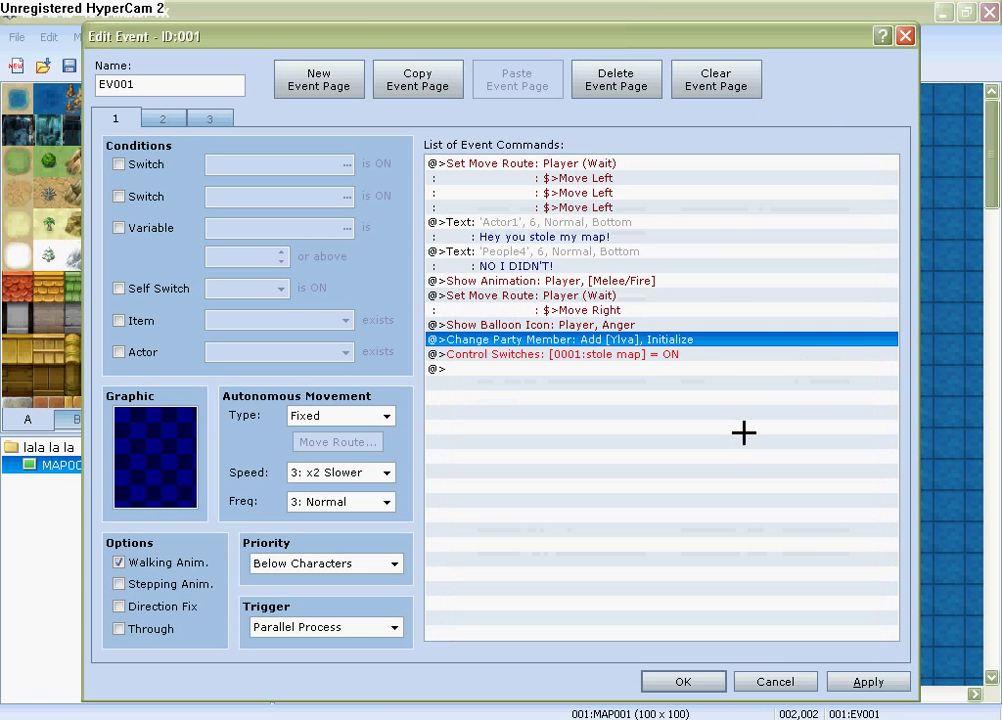
Apply and close the event editor, then save the project and launch a playtest.
{"action": "left_click", "coordinate": [862, 680]}
{"action": "left_click", "coordinate": [660, 684]}
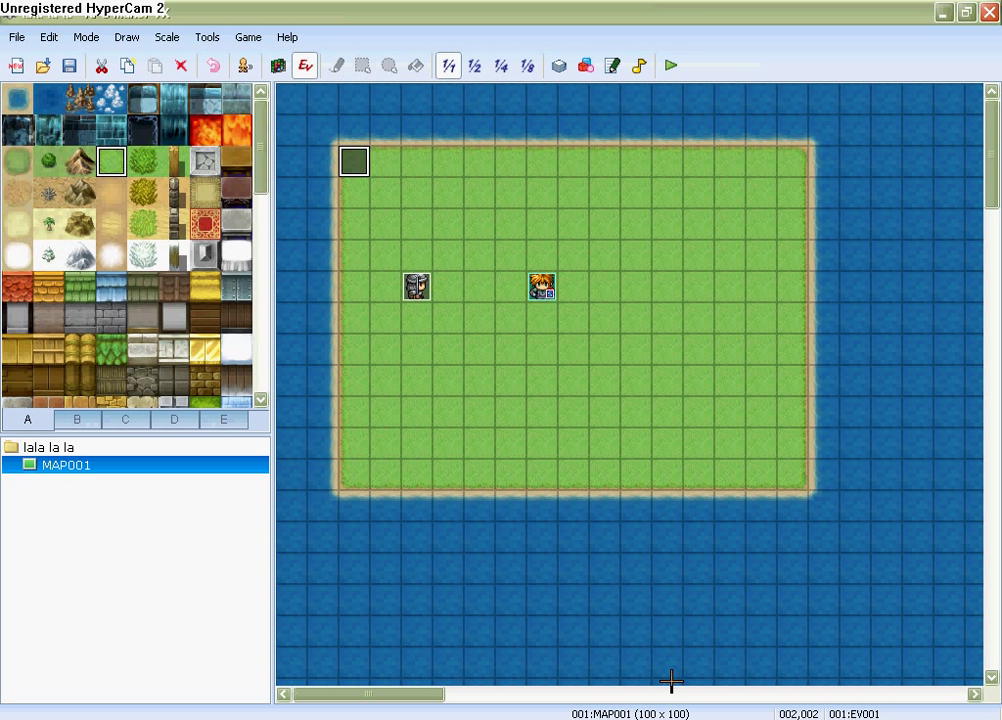
{"action": "left_click", "coordinate": [671, 65]}
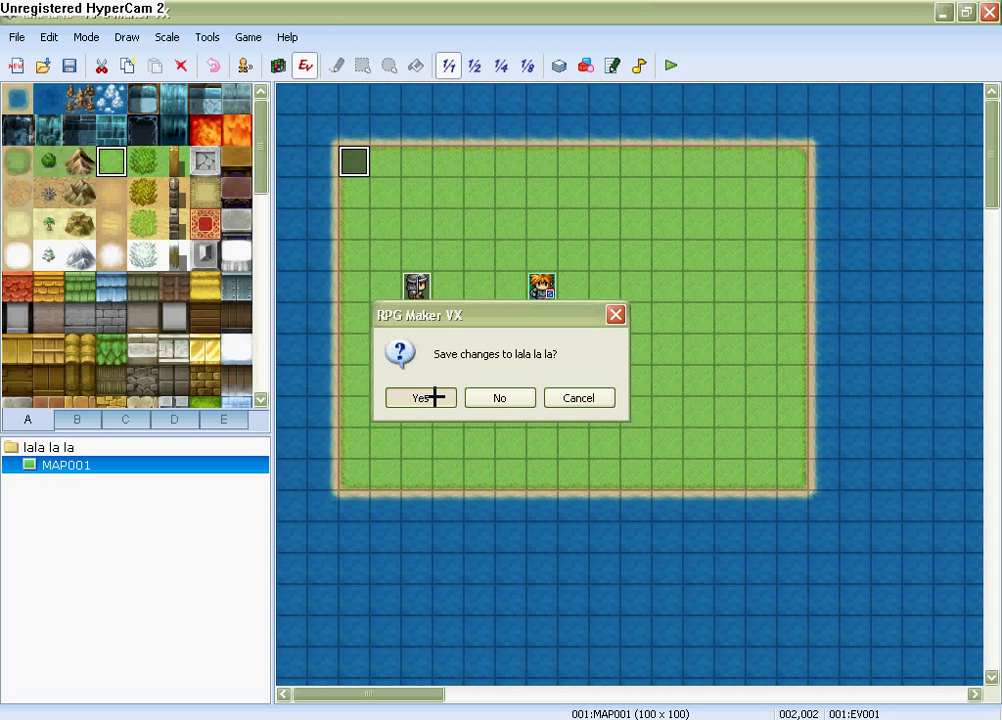
{"action": "left_click", "coordinate": [437, 397]}
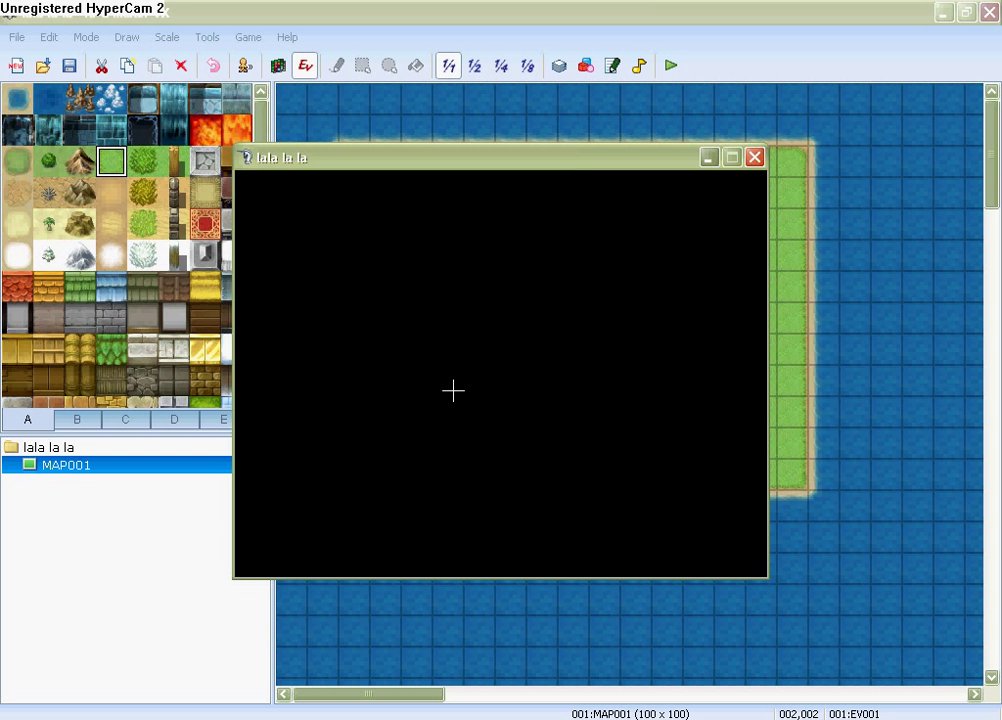
Start a New Game and advance through the 'Hey you stole my map!' and 'NO I DIDN'T!' messages.
{"action": "key", "text": "Return"}
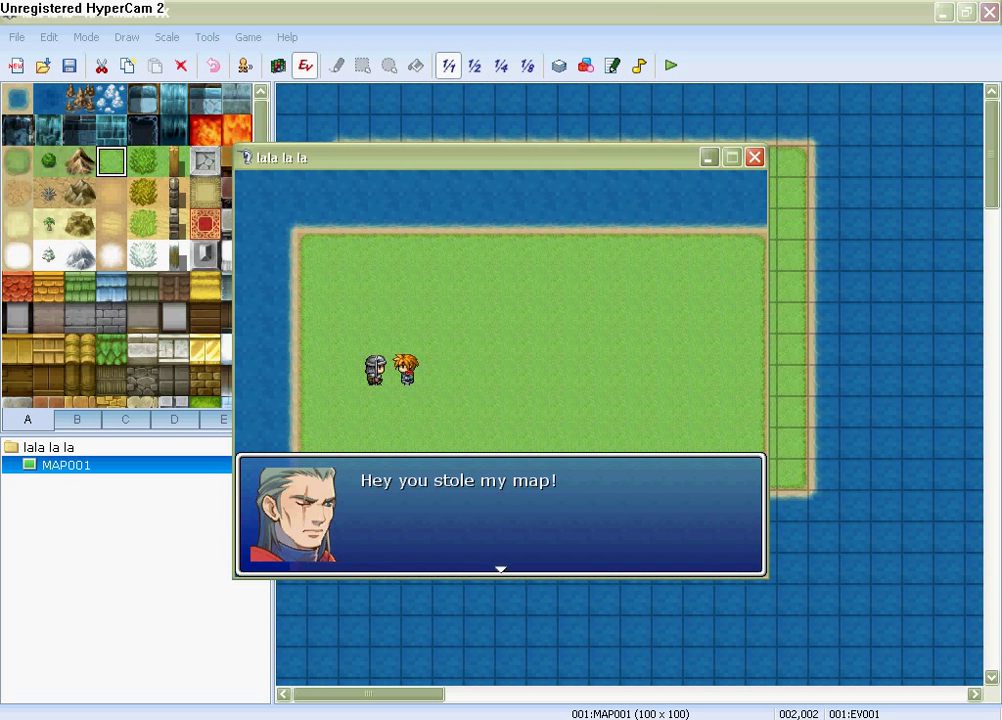
{"action": "key", "text": "Return"}
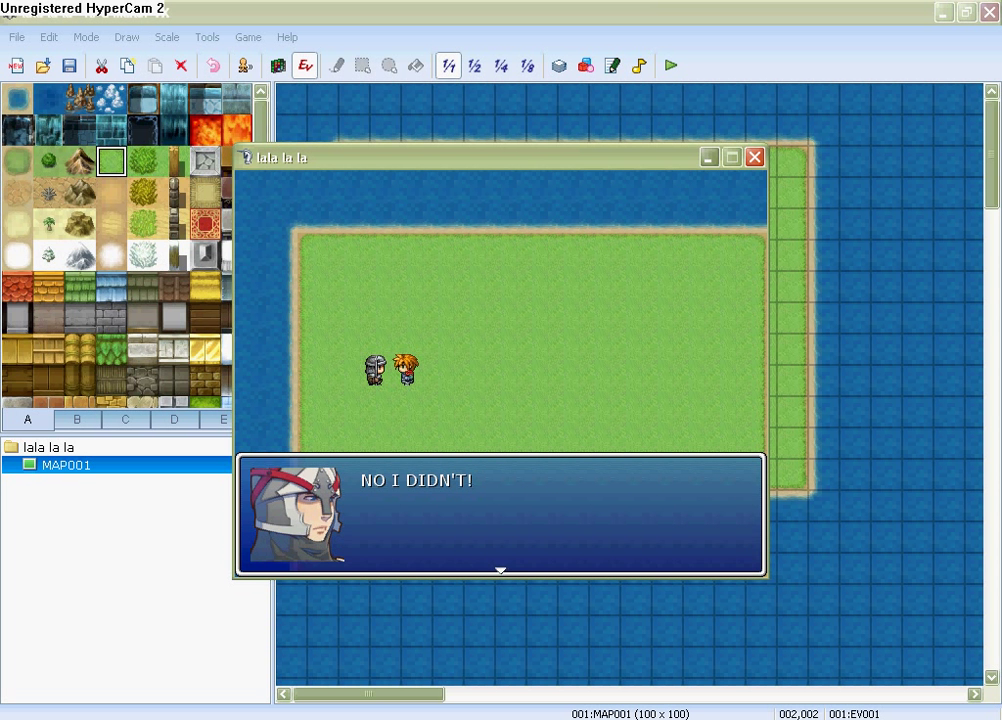
{"action": "key", "text": "Return"}
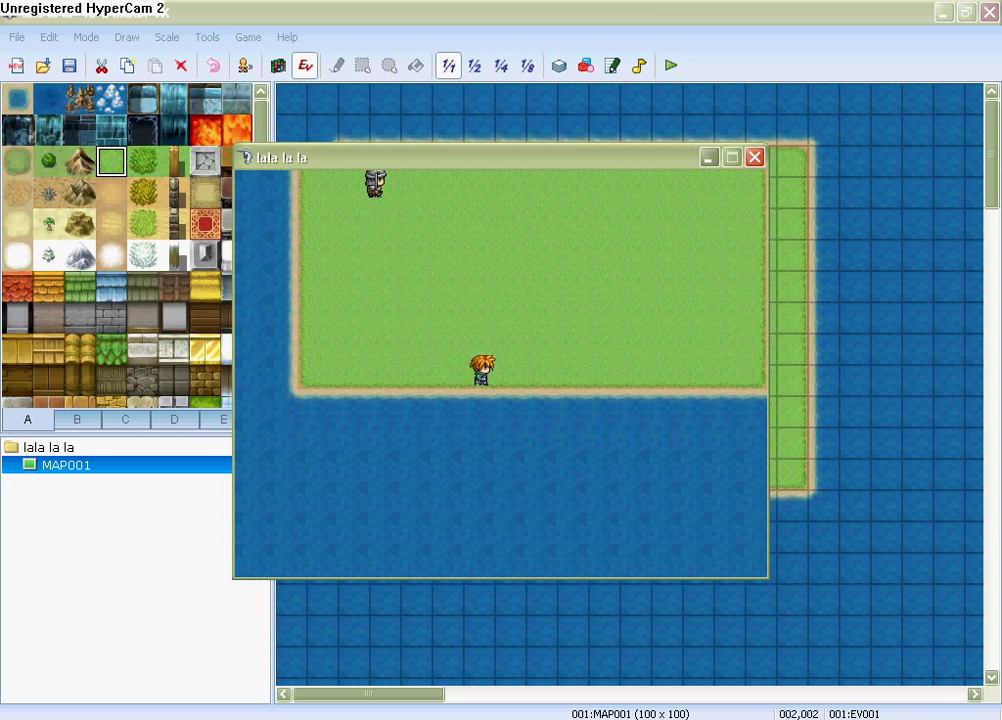
Walk the hero around the grass island past the grey NPC.
{"action": "key", "text": "Right"}
{"action": "key", "text": "Up"}
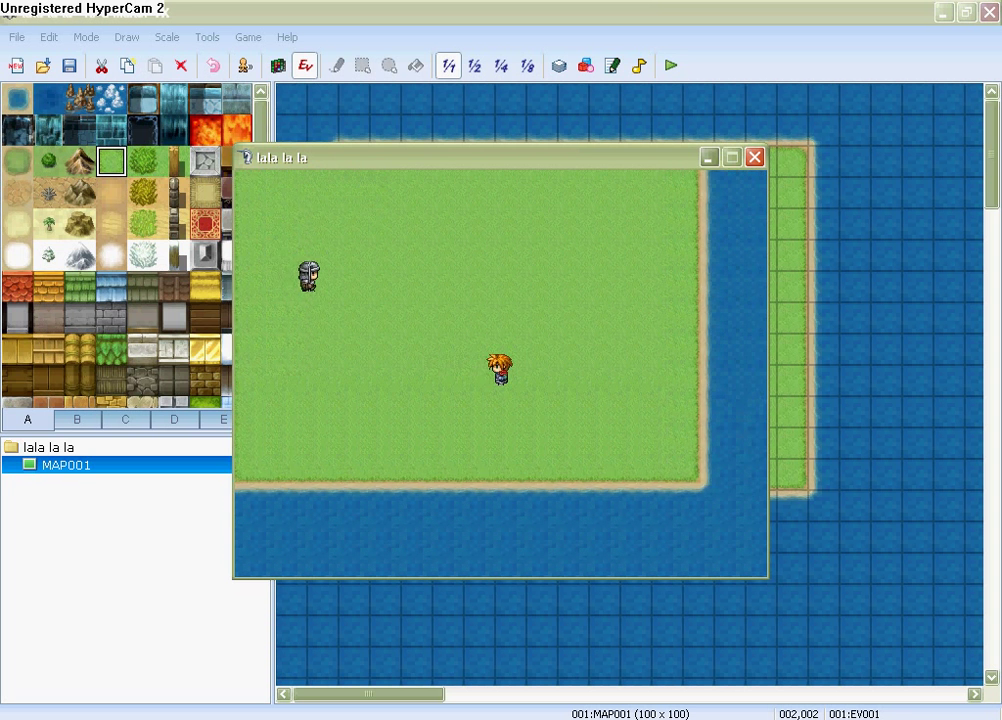
{"action": "key", "text": "Left"}
{"action": "key", "text": "Up"}
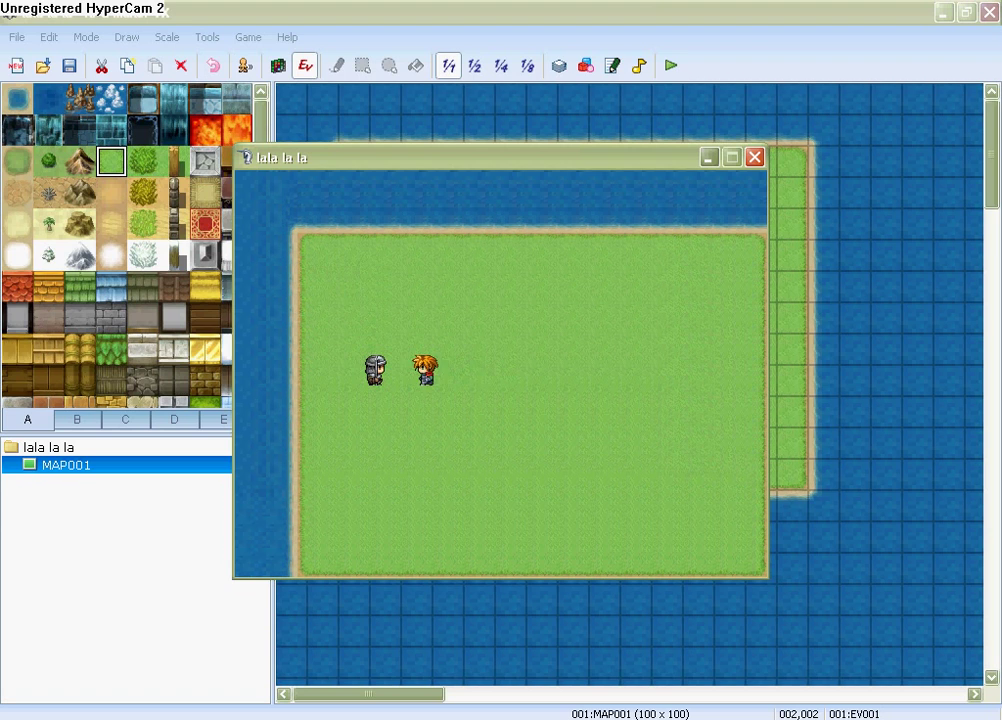
{"action": "key", "text": "Up"}
{"action": "key", "text": "Left"}
{"action": "key", "text": "Down"}
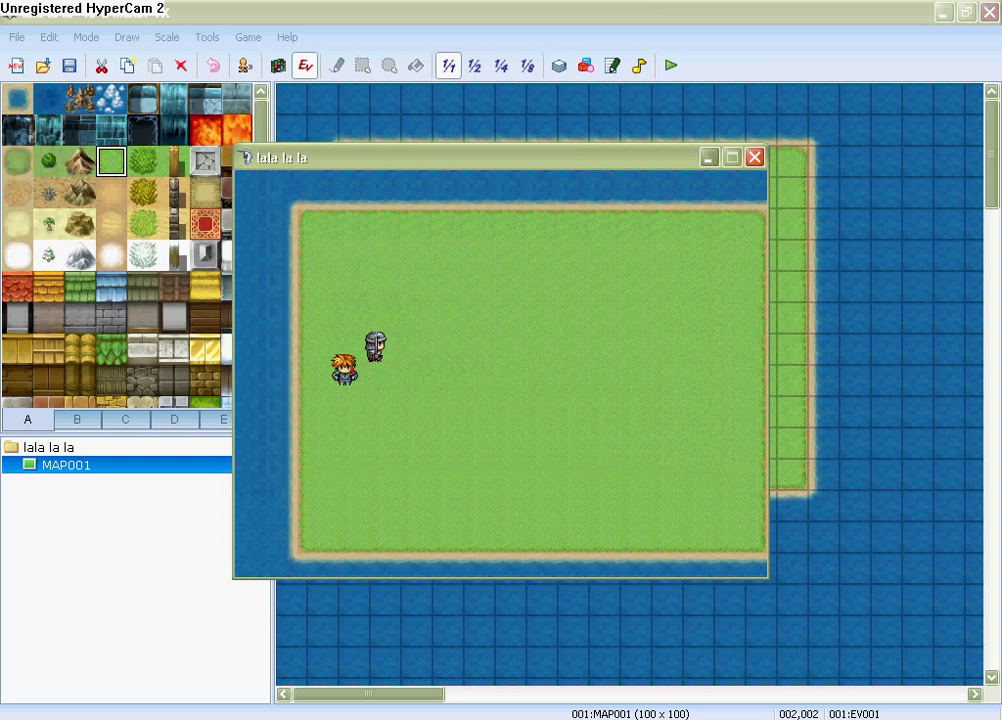
{"action": "key", "text": "Right"}
{"action": "key", "text": "Up"}
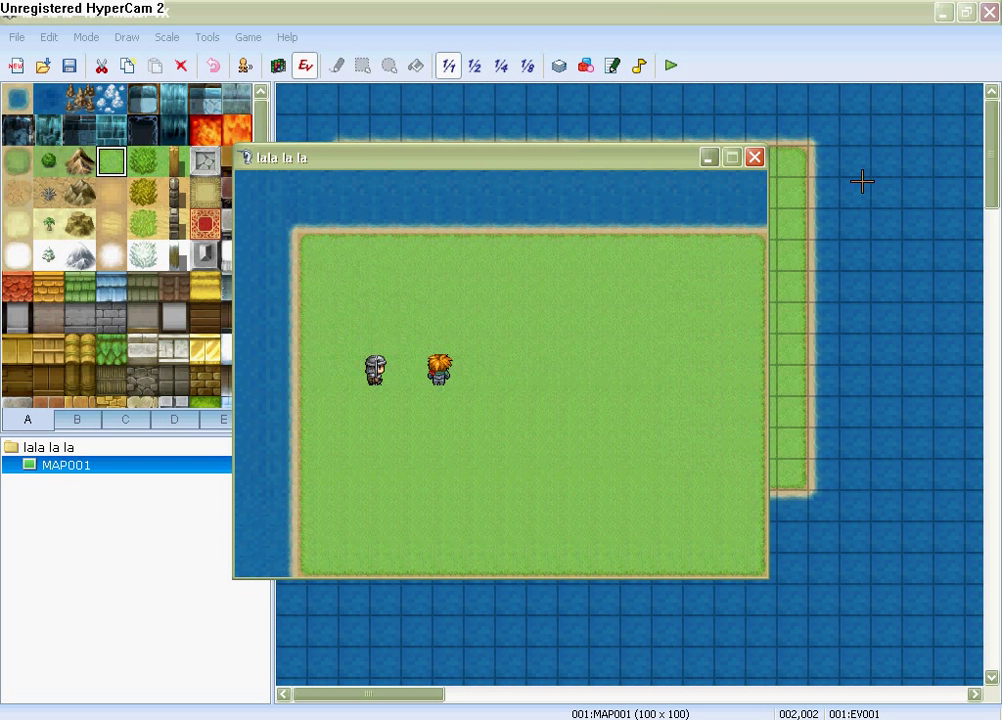
{"action": "left_click", "coordinate": [754, 157]}
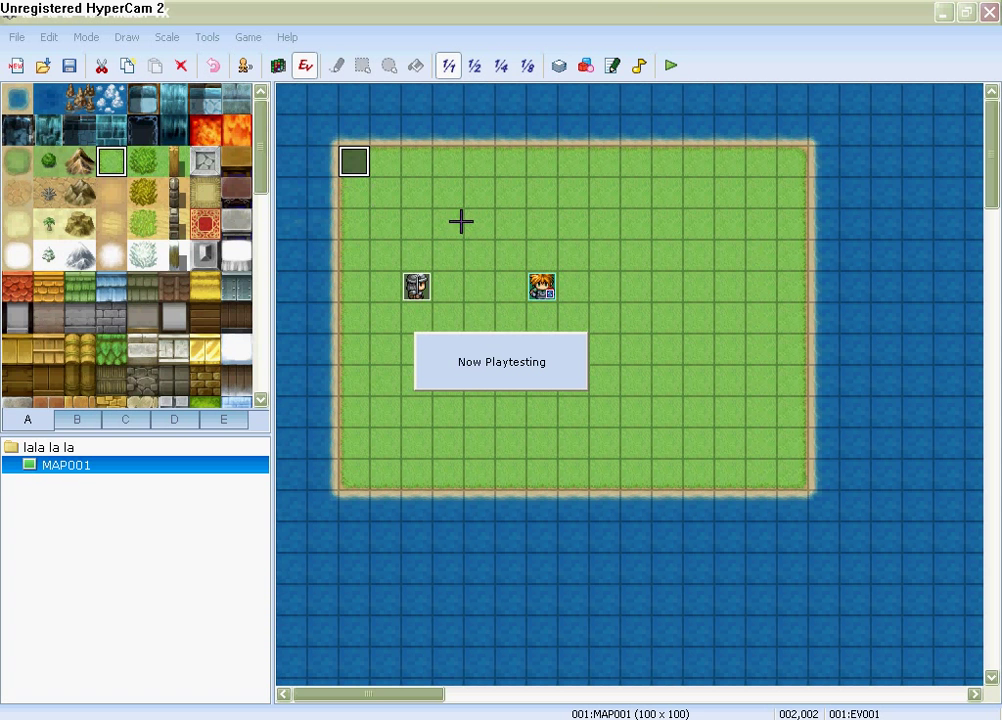